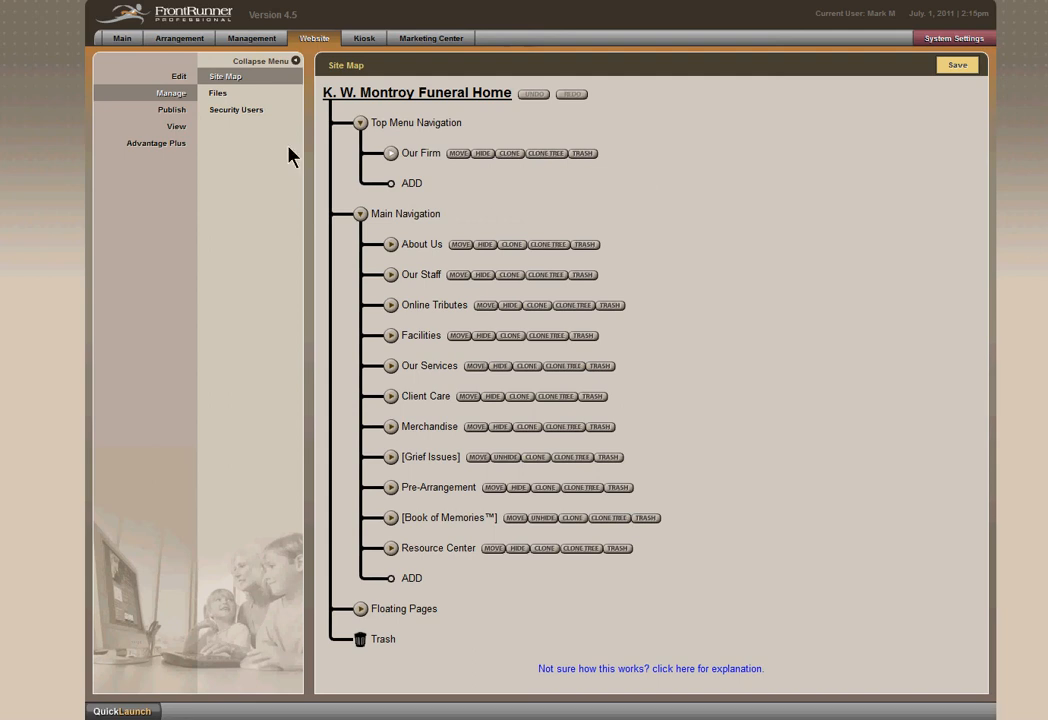
Look over the current client records and the website's editing view, and return to the site map.
click(124, 42)
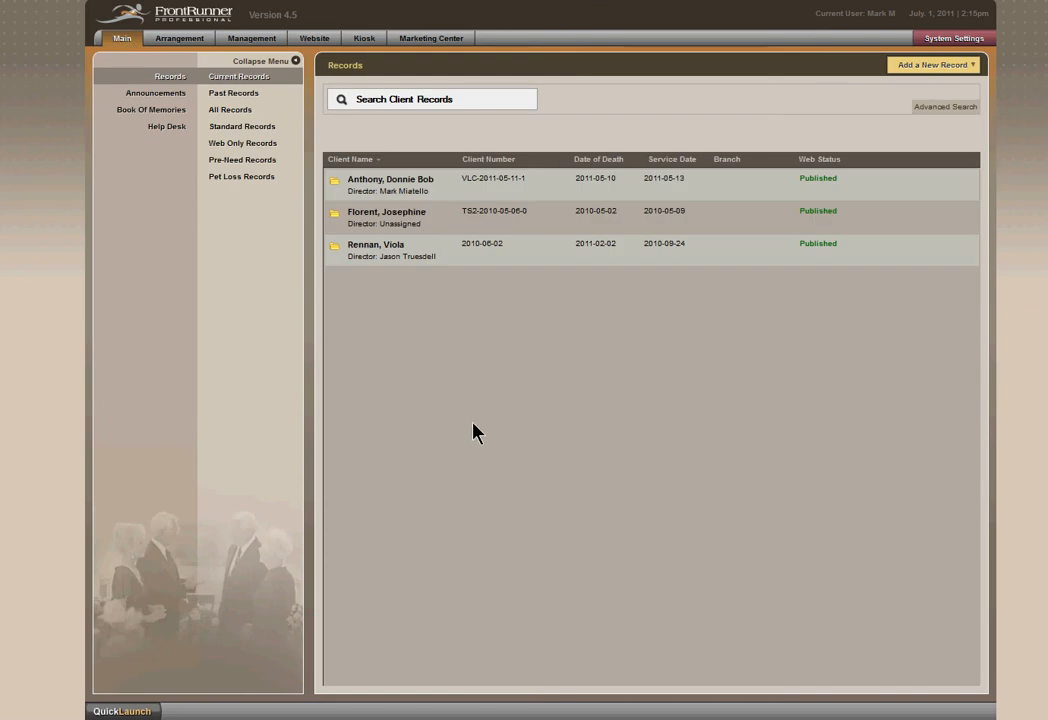
click(316, 40)
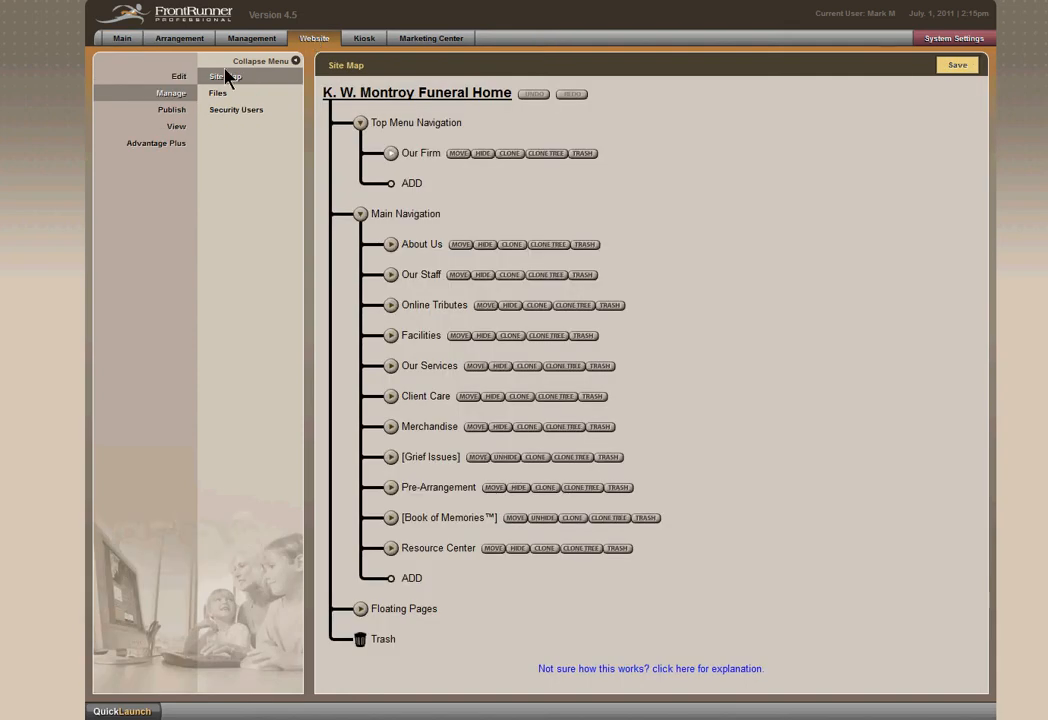
click(186, 79)
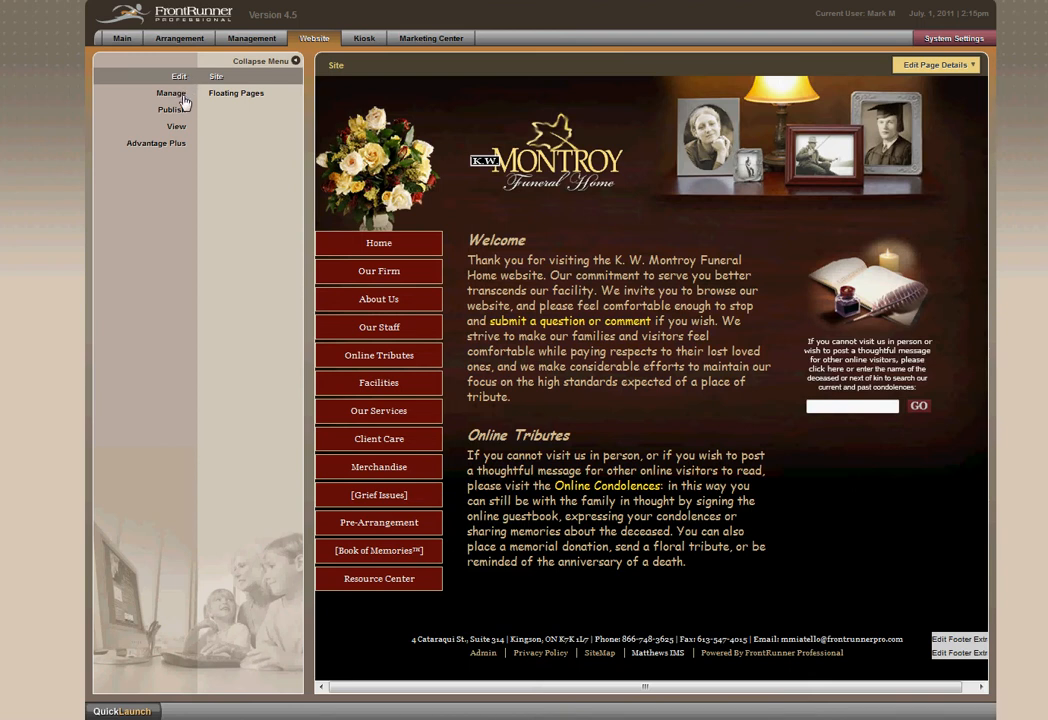
click(183, 98)
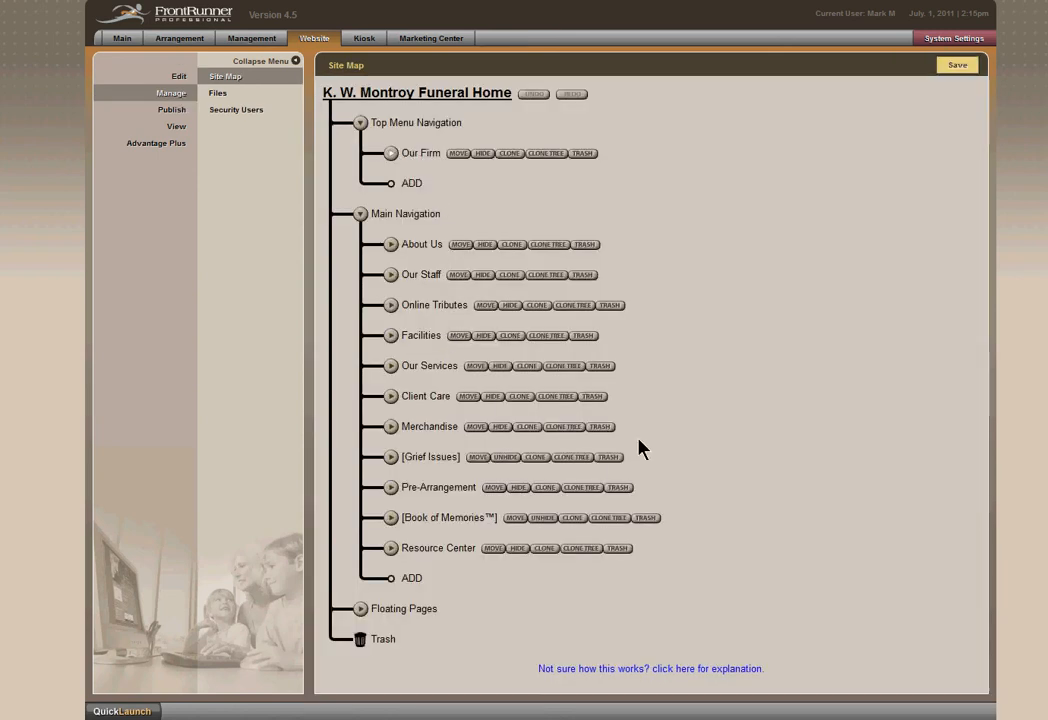
Expand the About Us and Our Staff branches and start a new page under About Us labelled Our Heritage.
click(391, 245)
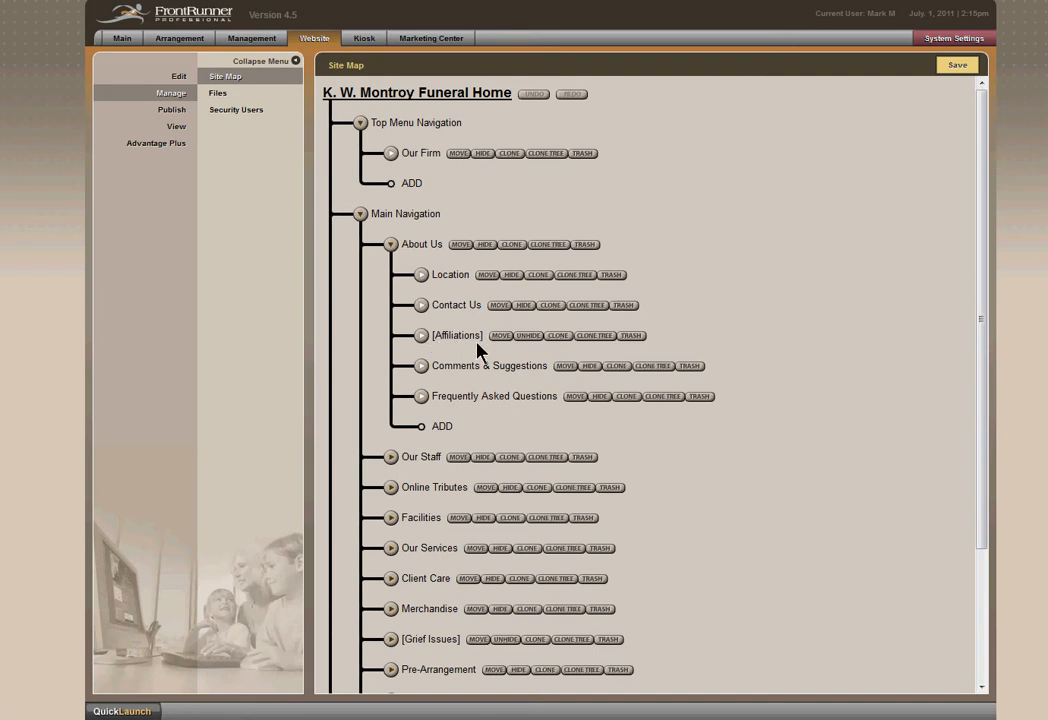
click(391, 458)
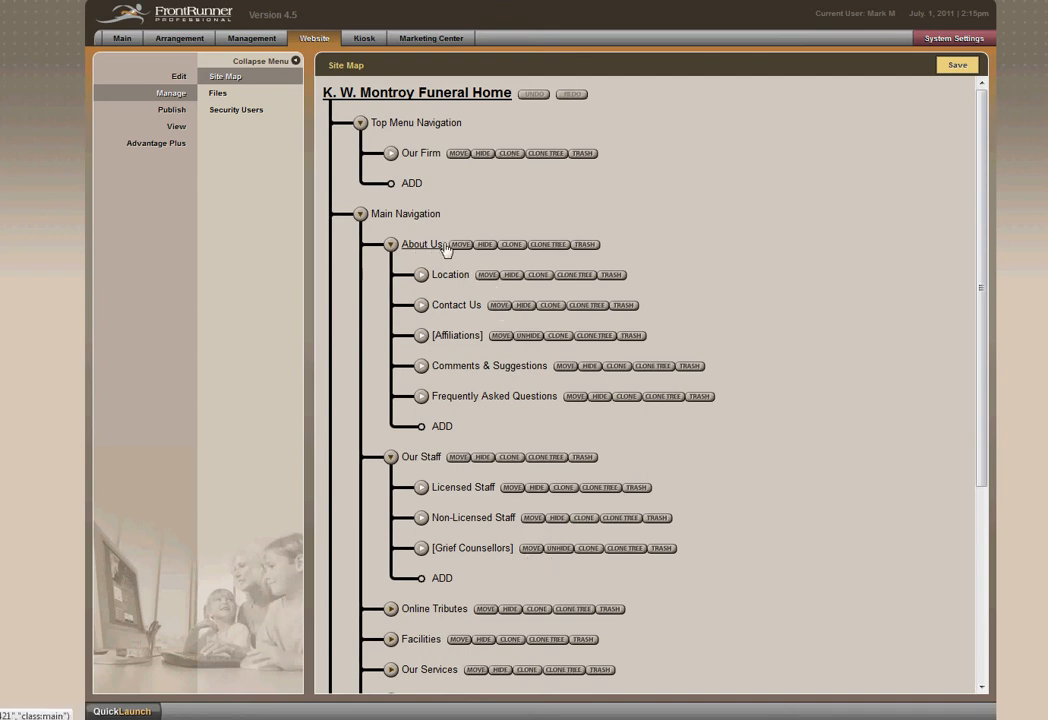
click(442, 426)
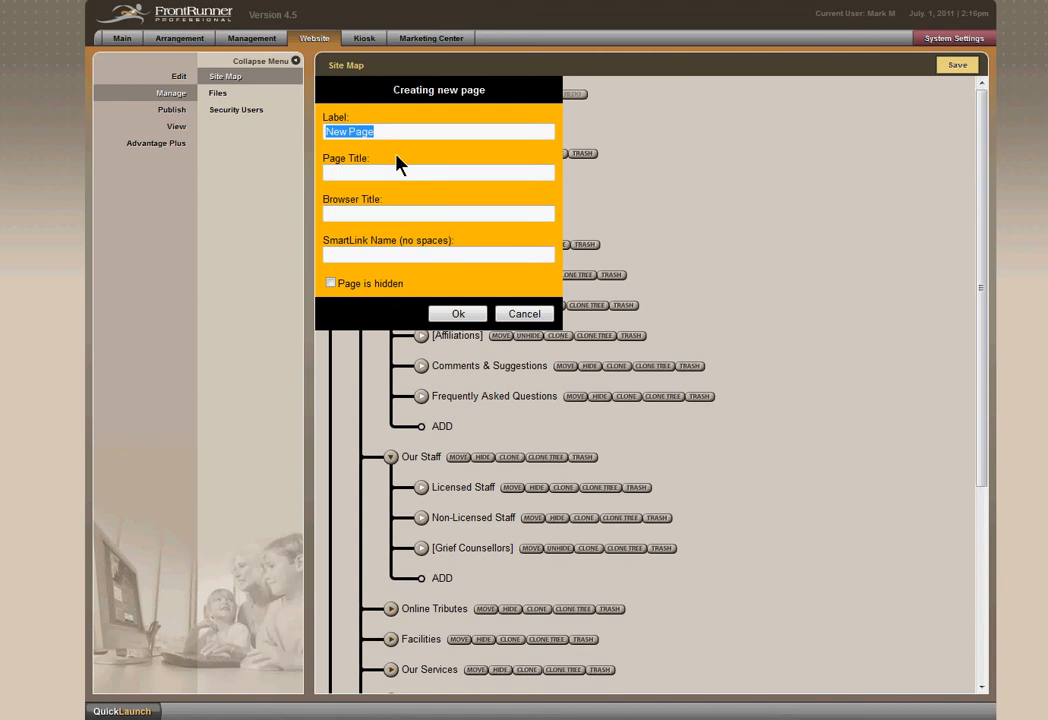
text(Our Herita)
Set the new page's page title and browser title to Our Heritage and create the page.
key(Tab)
text(Our )
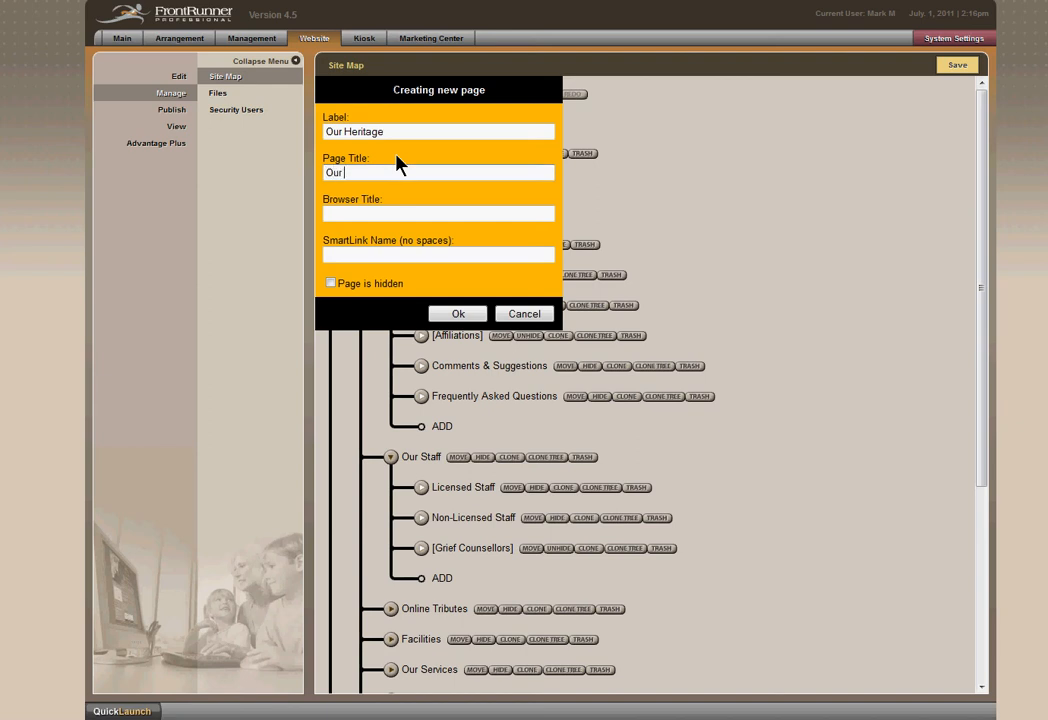
text(Heritage)
key(Tab)
text(Ou)
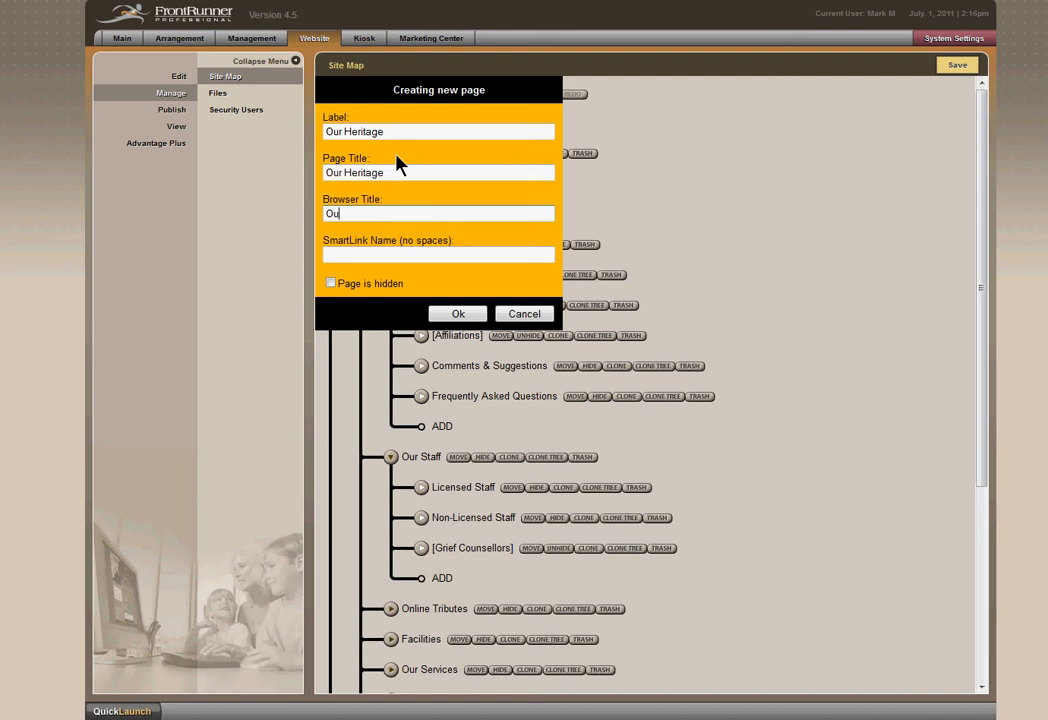
text(r Heritage)
click(459, 313)
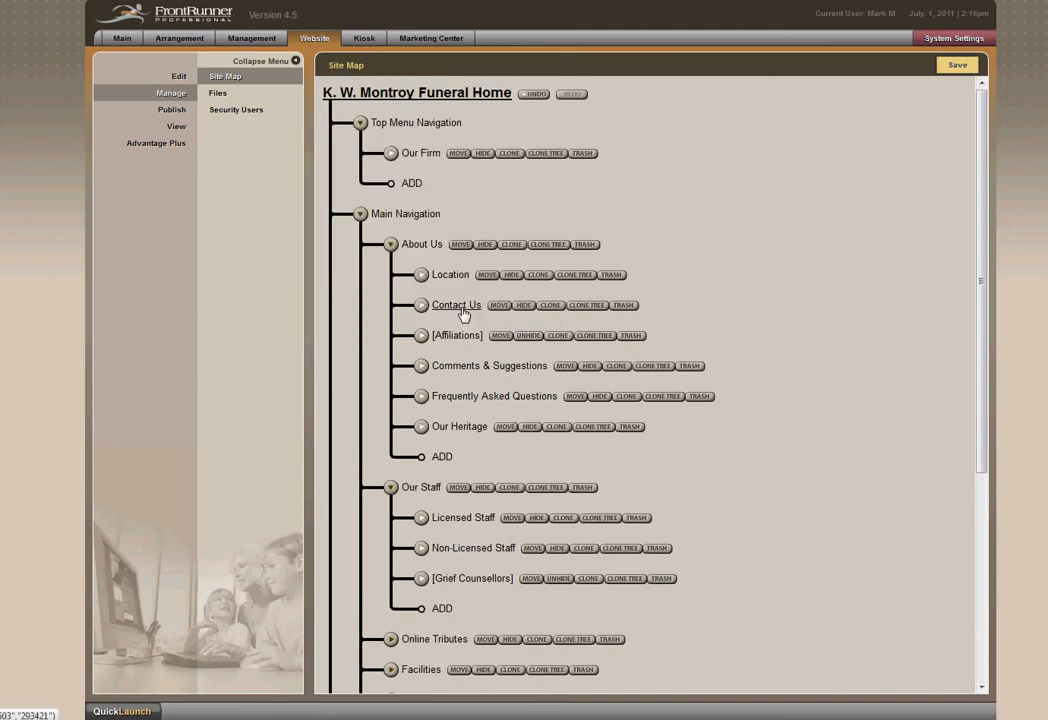
Move the Our Heritage page above Location under About Us and save the site map.
click(508, 427)
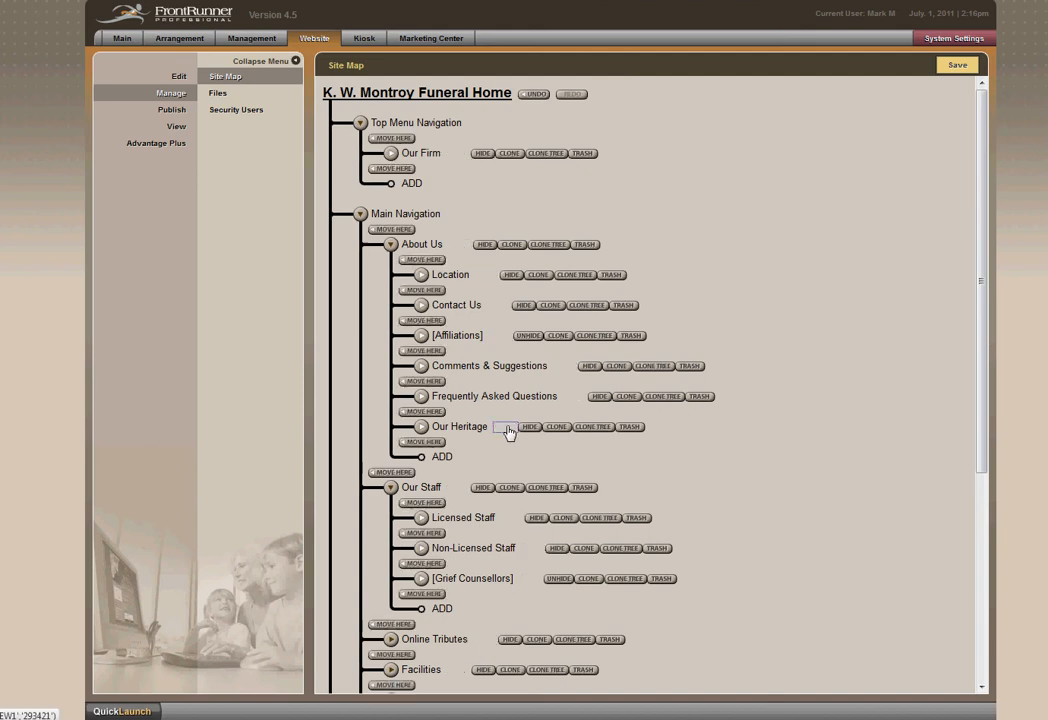
click(423, 260)
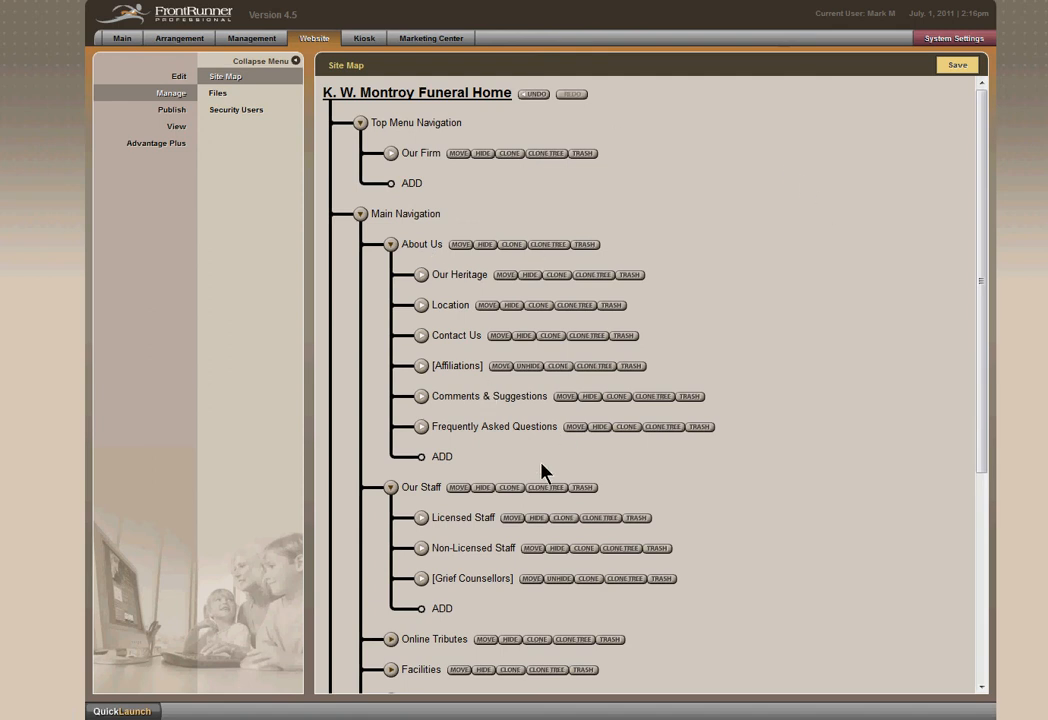
click(958, 68)
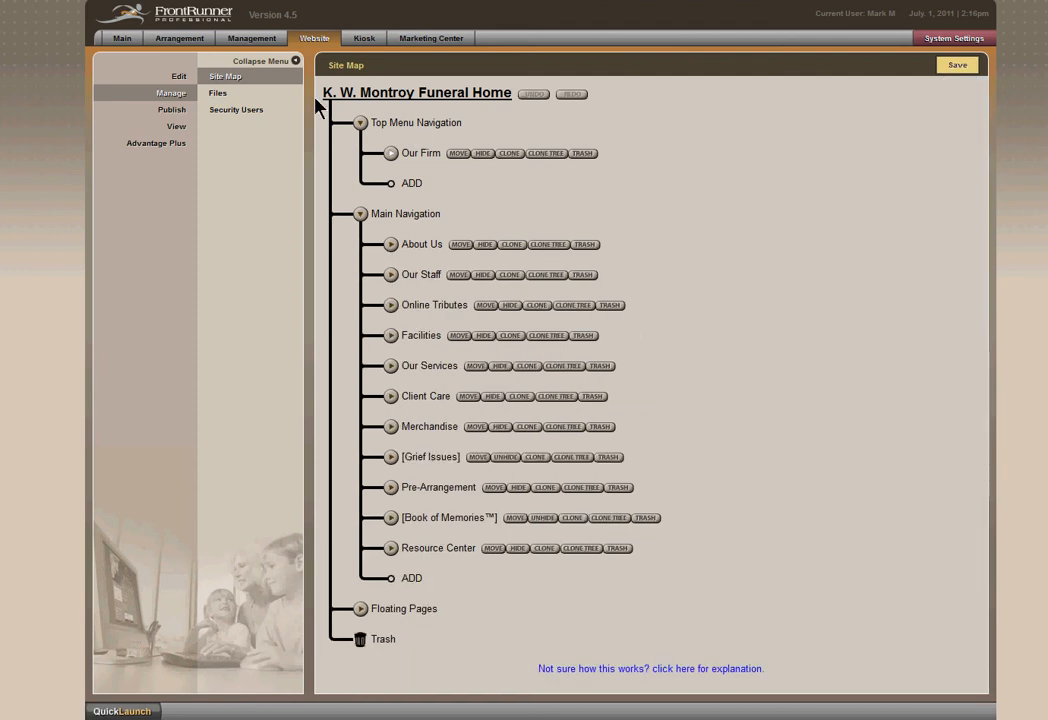
Open the Our Heritage page under About Us in the site editing view, with the side menu collapsed.
click(180, 78)
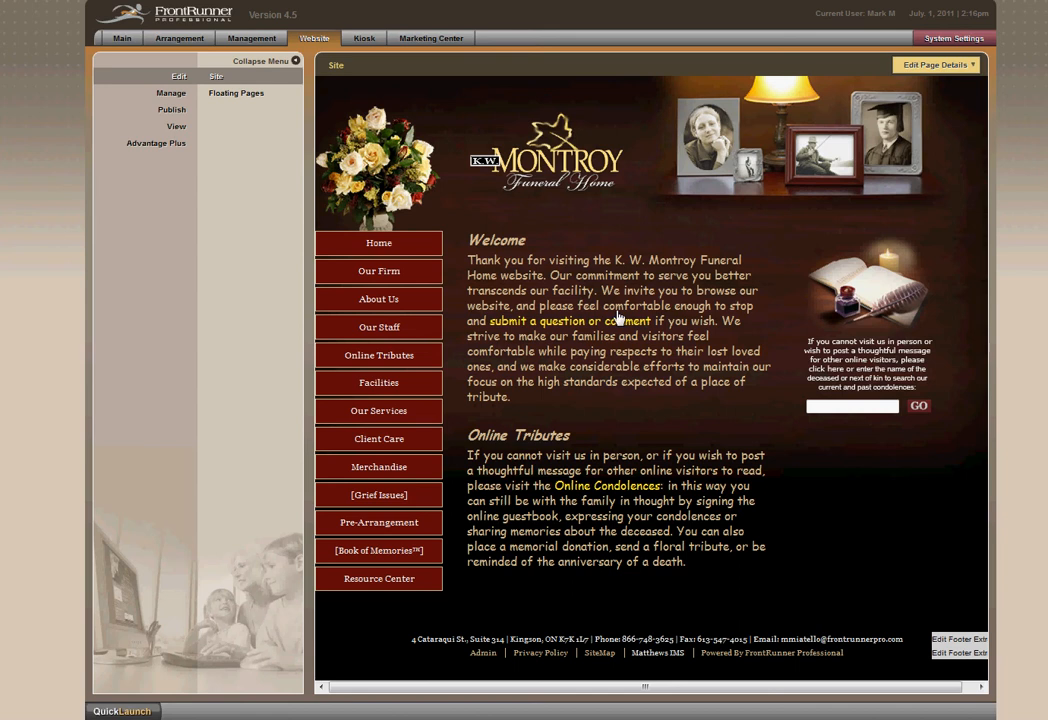
click(296, 63)
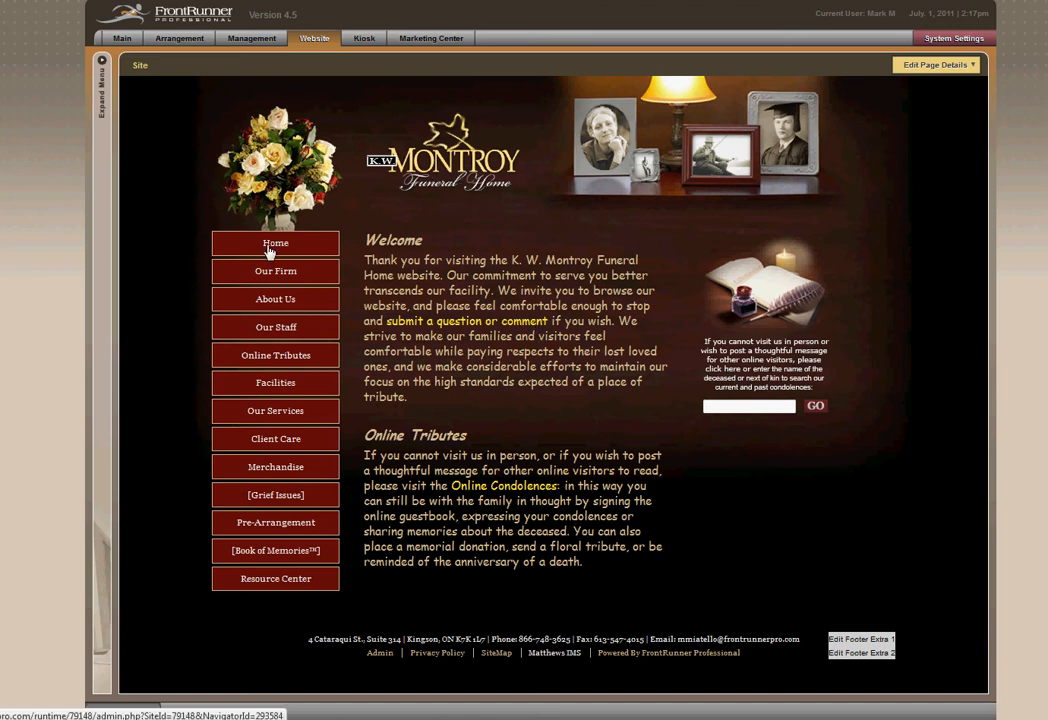
mouse_move(285, 300)
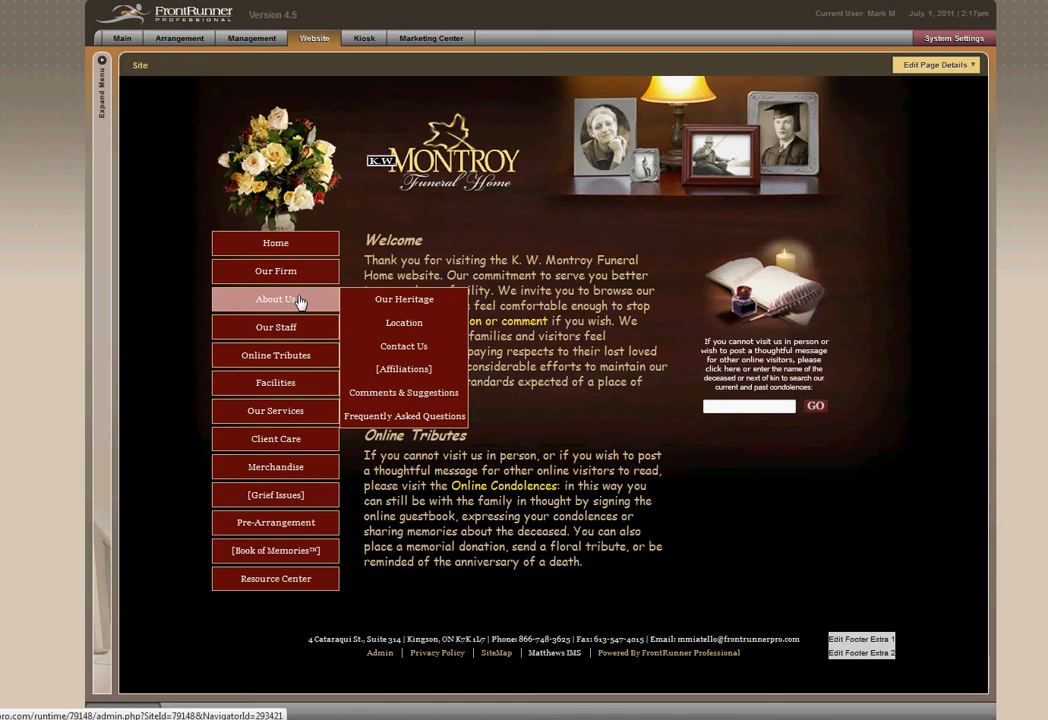
click(403, 300)
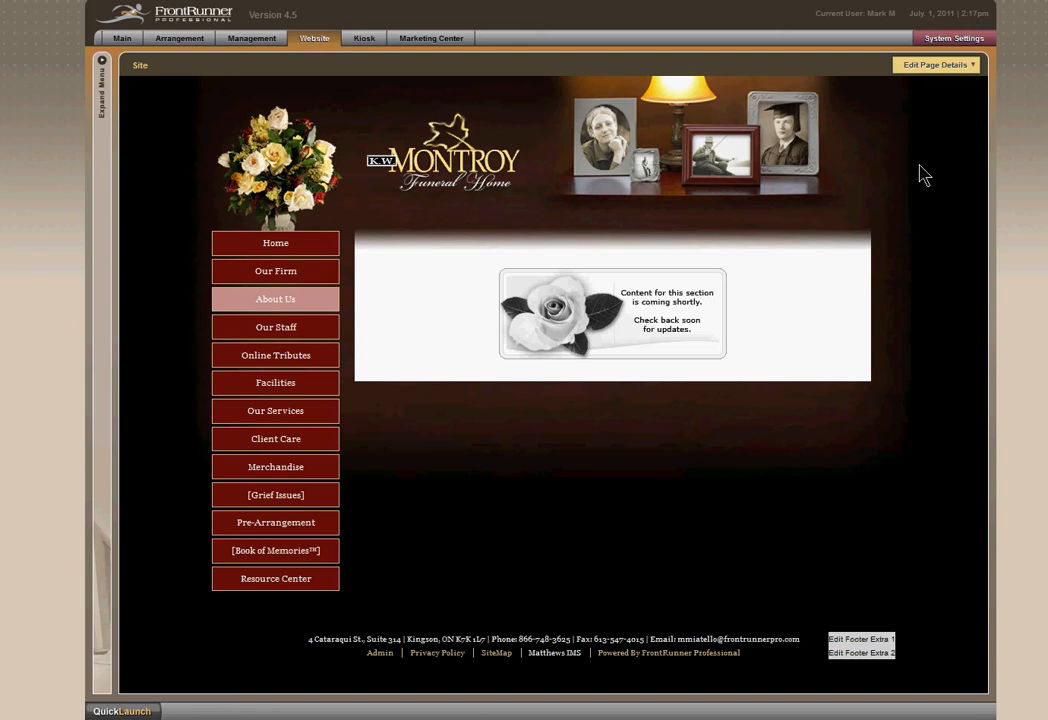
Examine the page settings, optional settings and page action choices in the Our Heritage page's details.
click(936, 64)
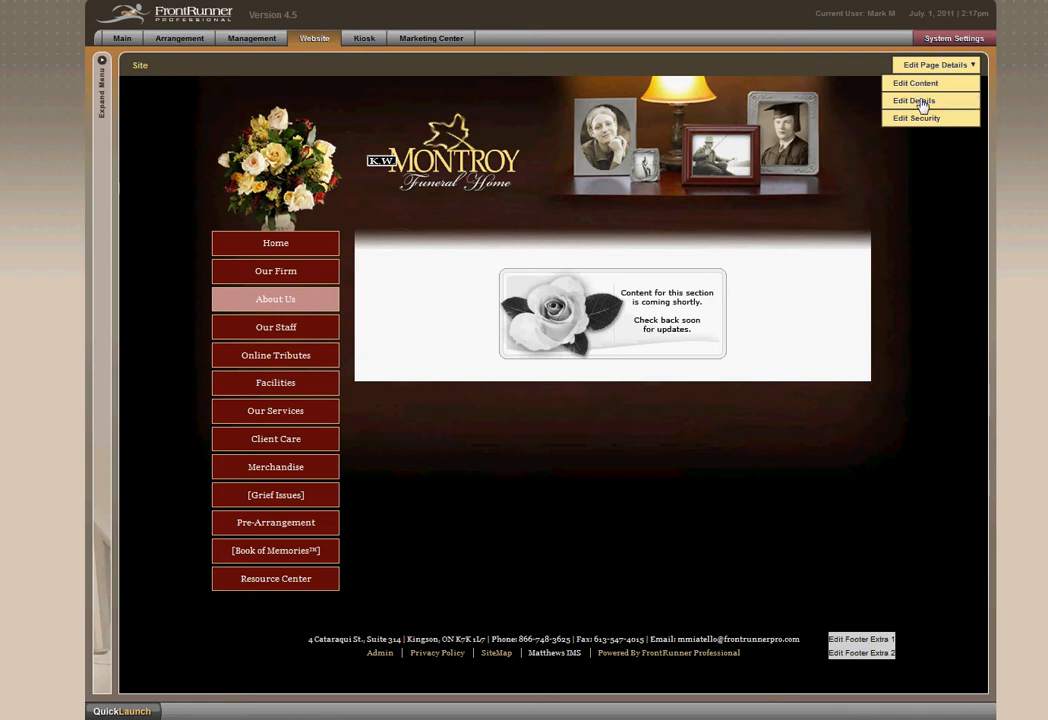
click(921, 101)
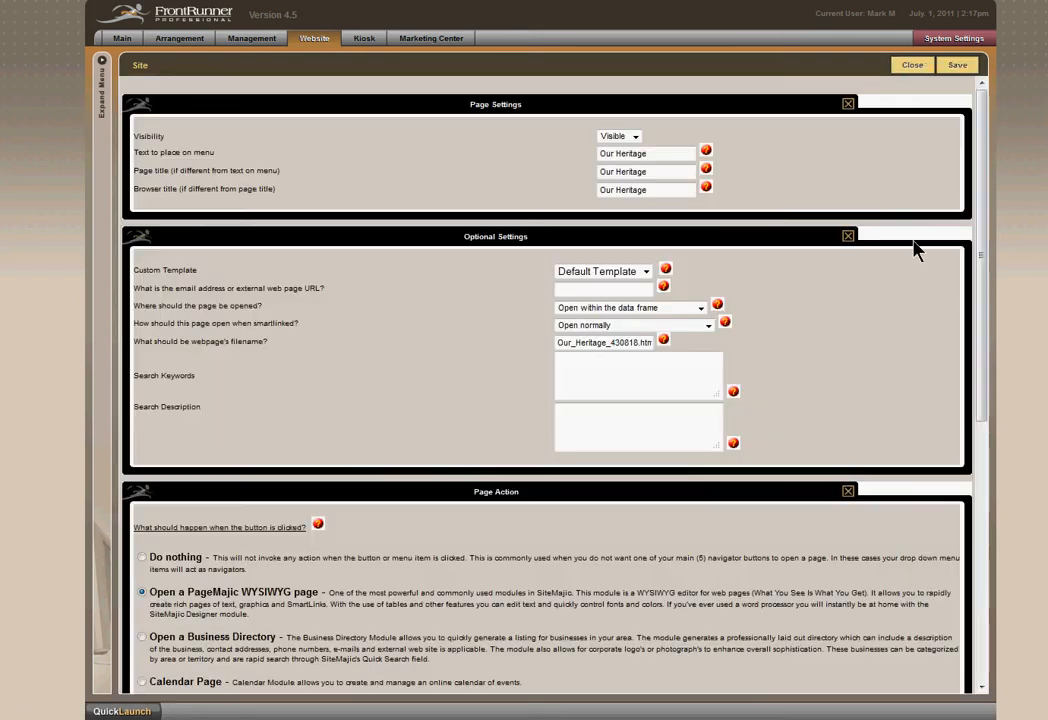
scroll(781, 461, down, 3)
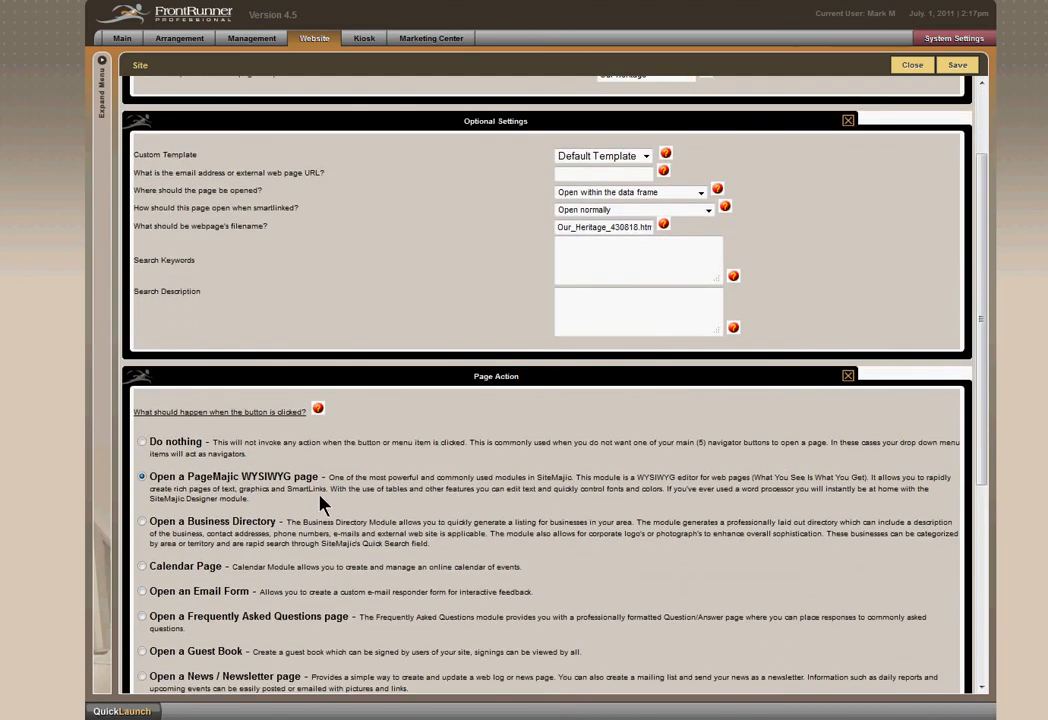
scroll(322, 505, down, 5)
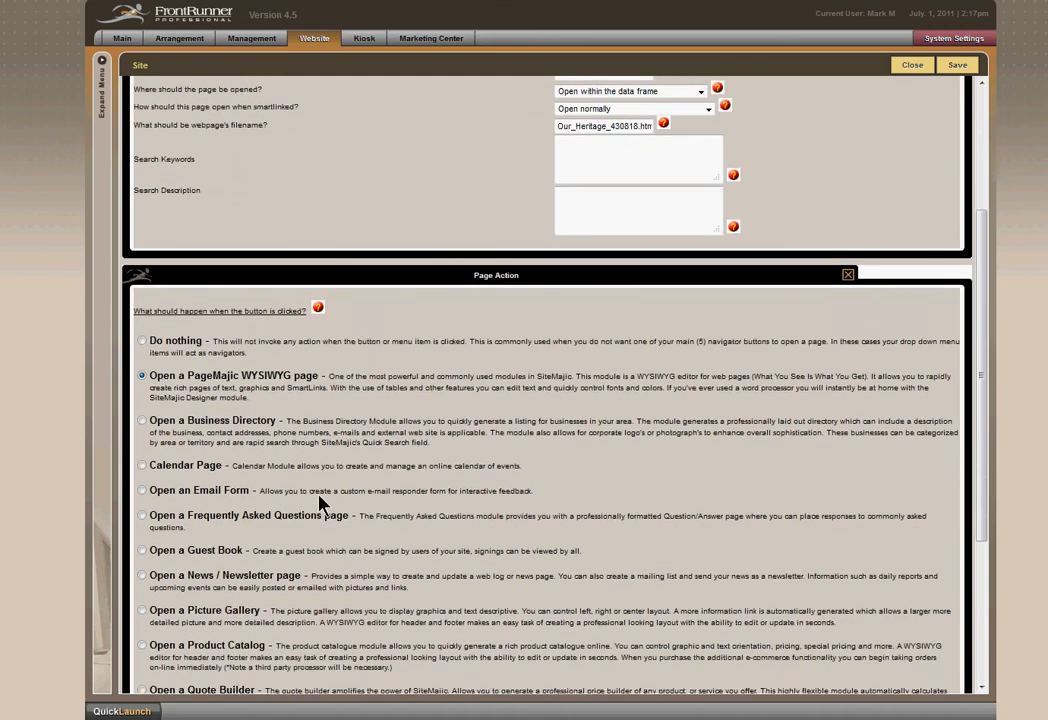
scroll(320, 499, down, 1)
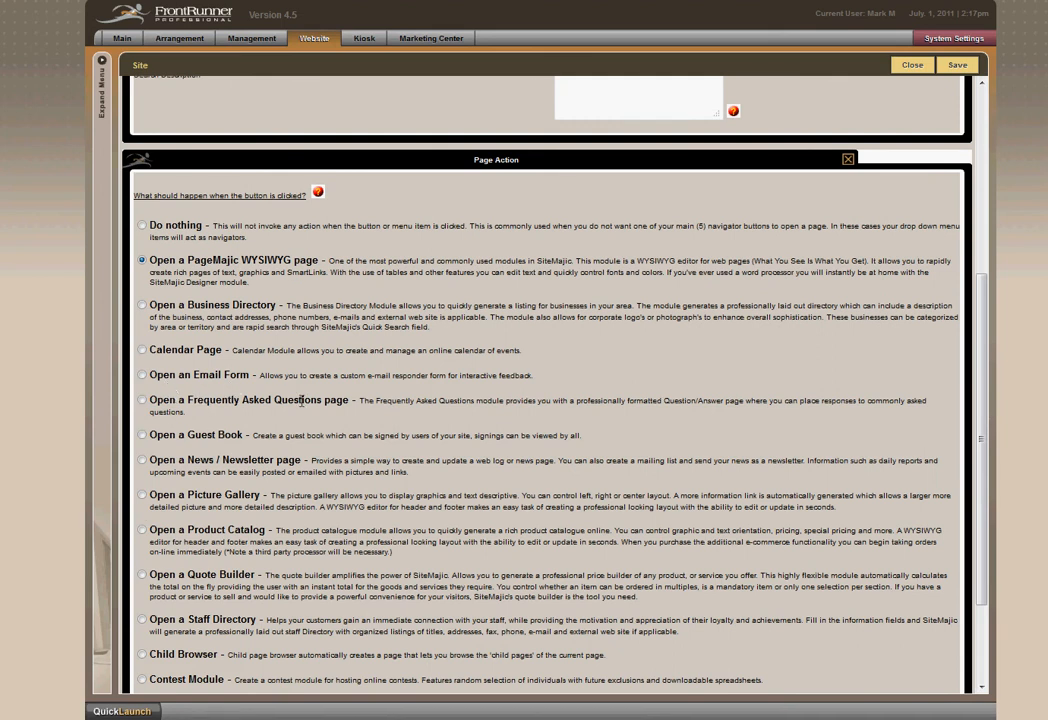
scroll(300, 402, down, 3)
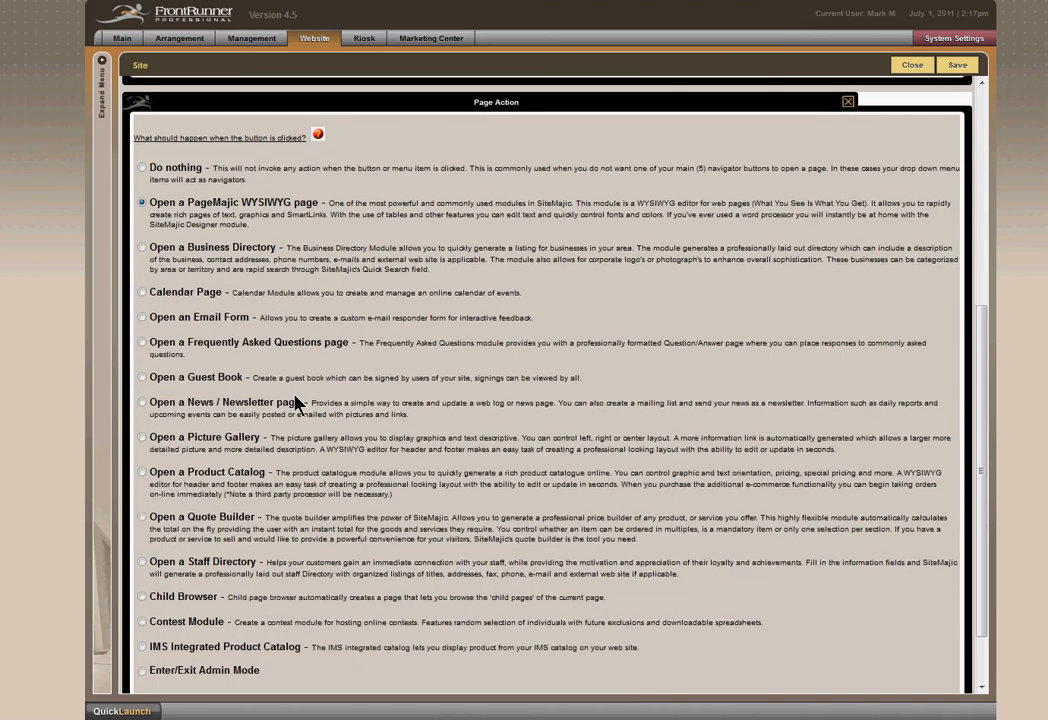
scroll(290, 400, down, 1)
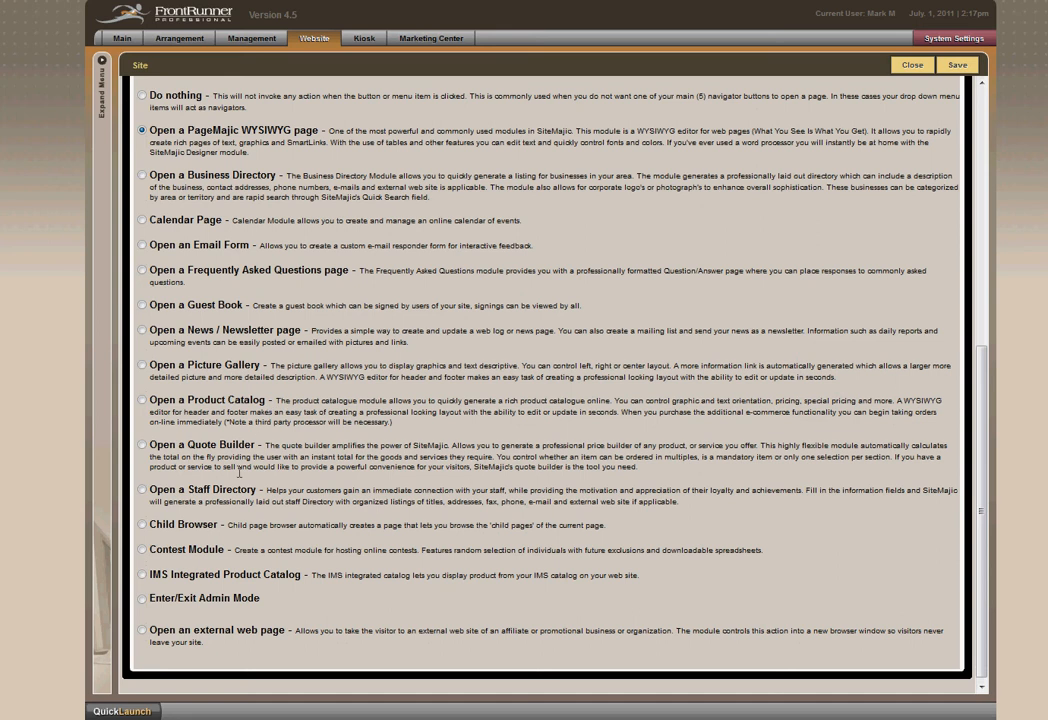
scroll(531, 421, up, 10)
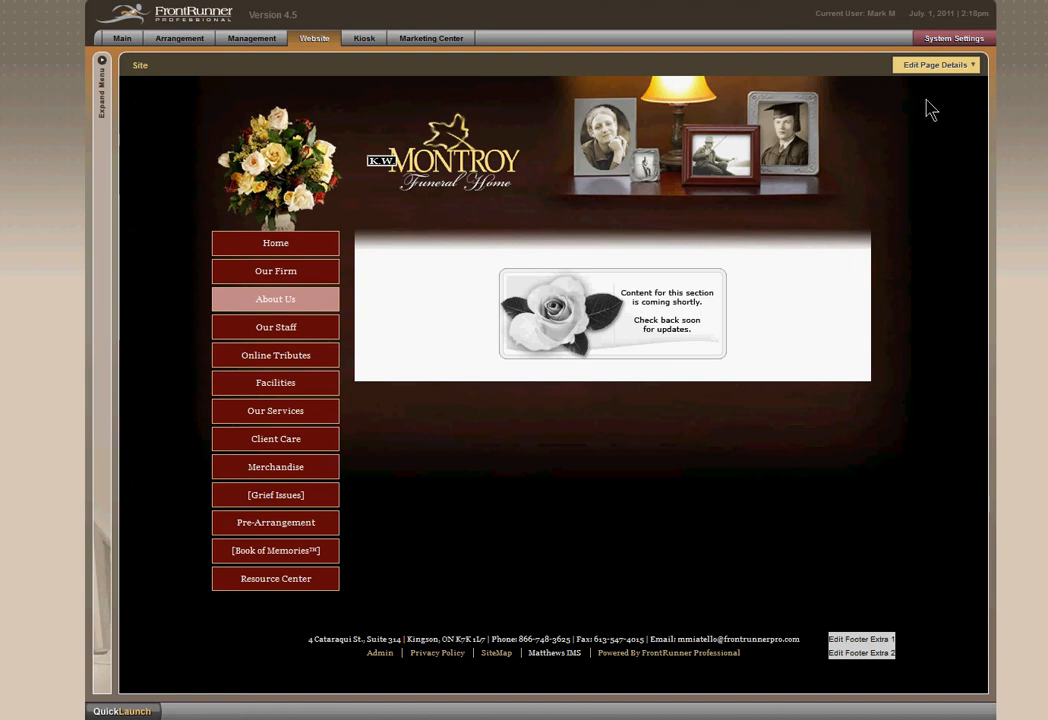
Open the Our Heritage page's content for editing with the advanced set of formatting tools.
click(940, 65)
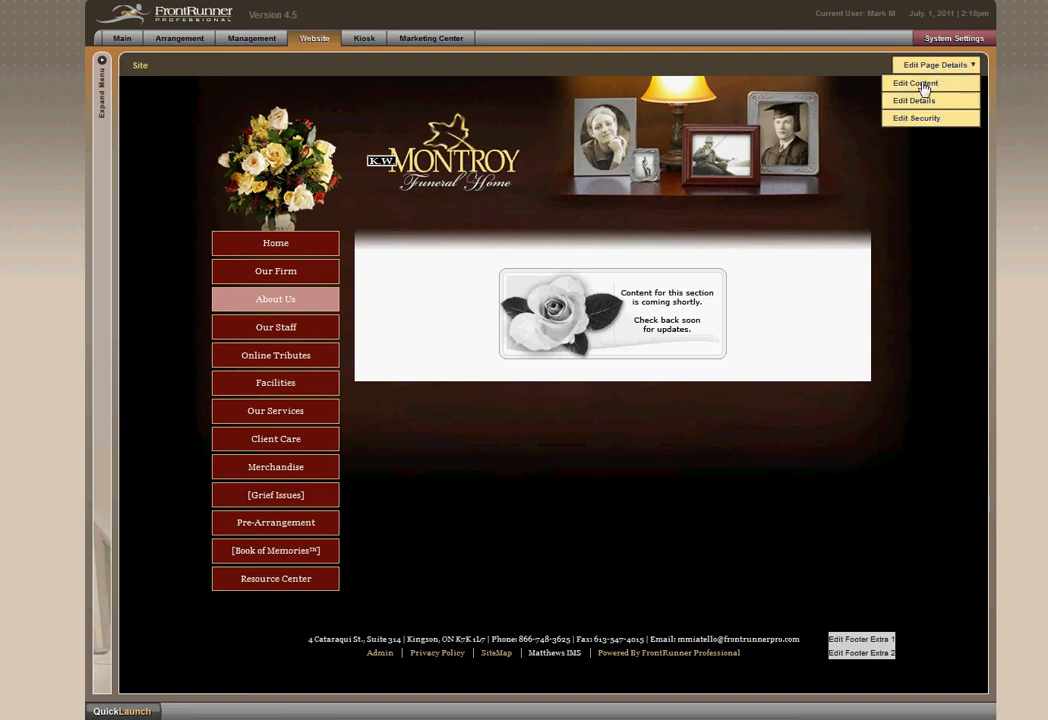
click(923, 86)
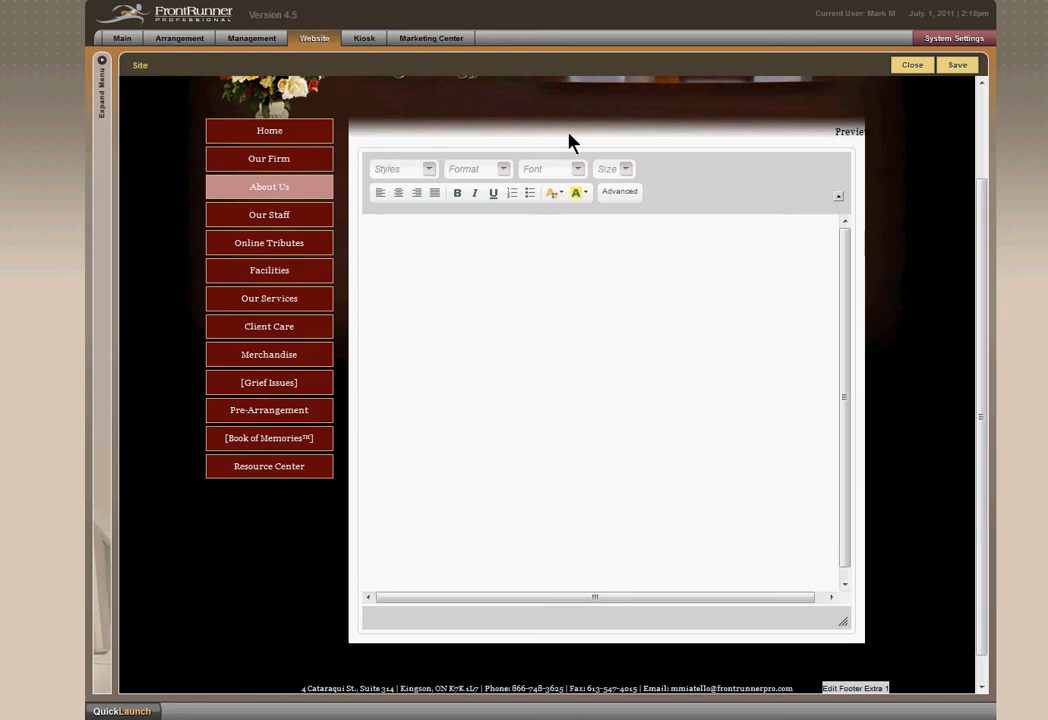
click(622, 193)
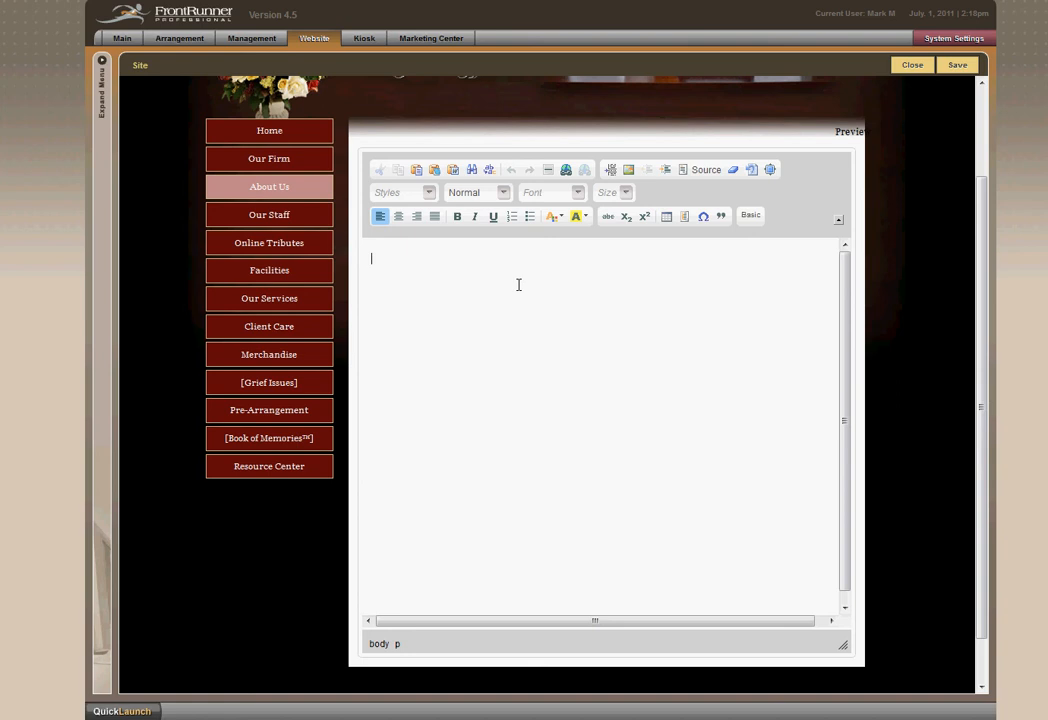
Enter the heading Our Heritage in the page content and start a new line below it.
text(Our Het)
text(itage)
key(Return)
Paste the copied paragraph about the funeral home's history below the Our Heritage heading.
right_click(432, 288)
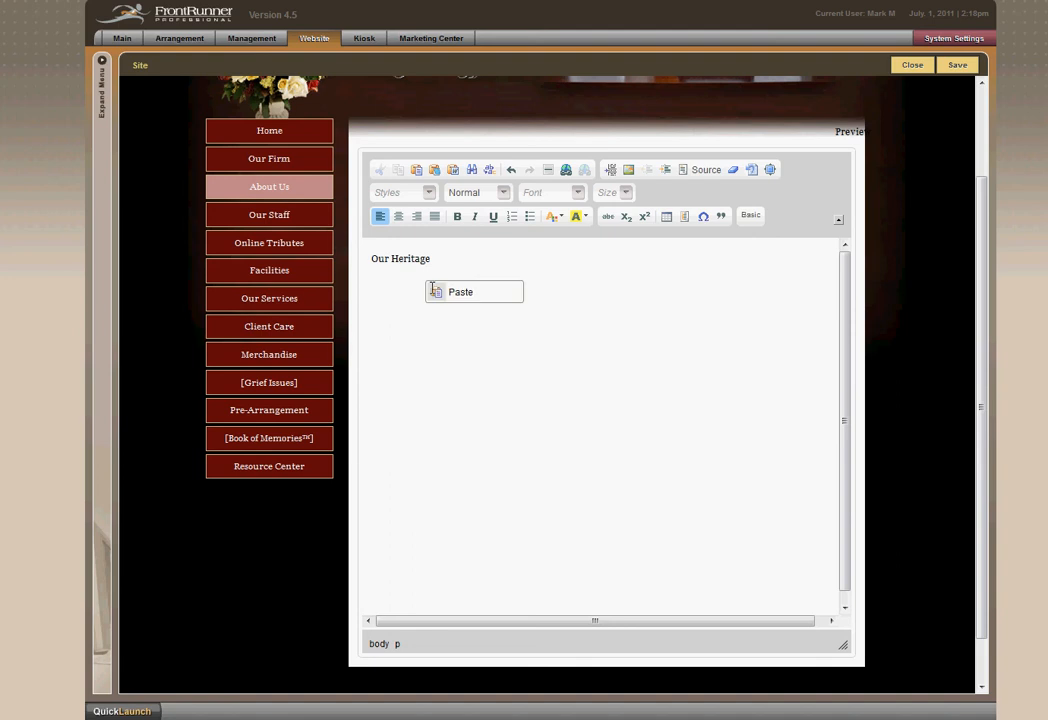
click(463, 301)
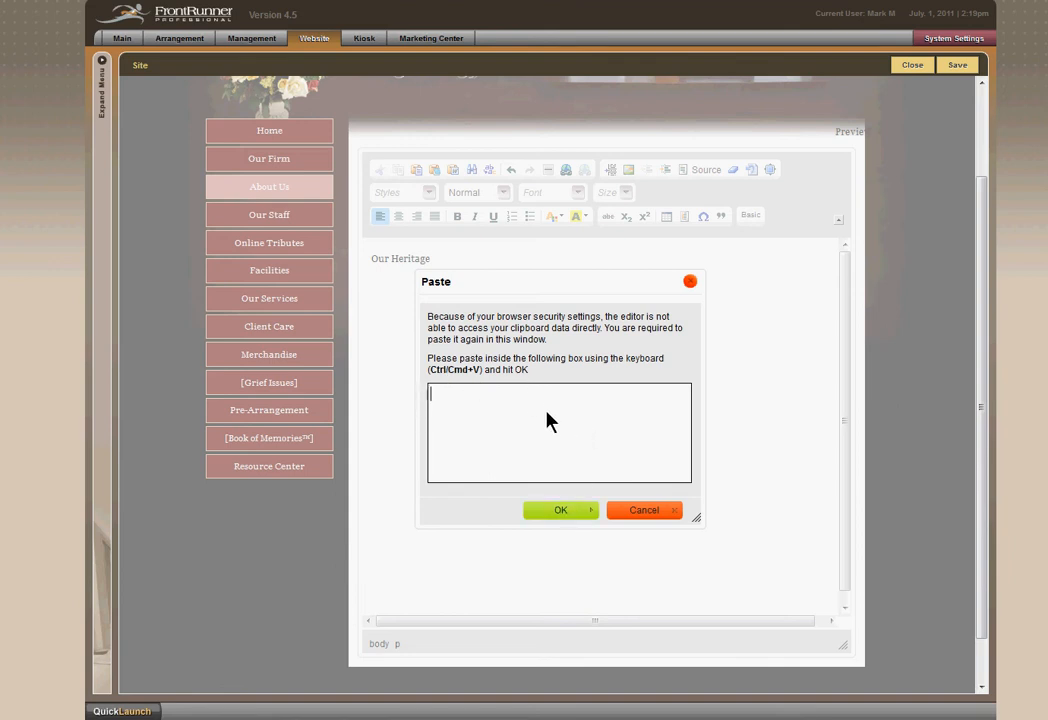
click(558, 511)
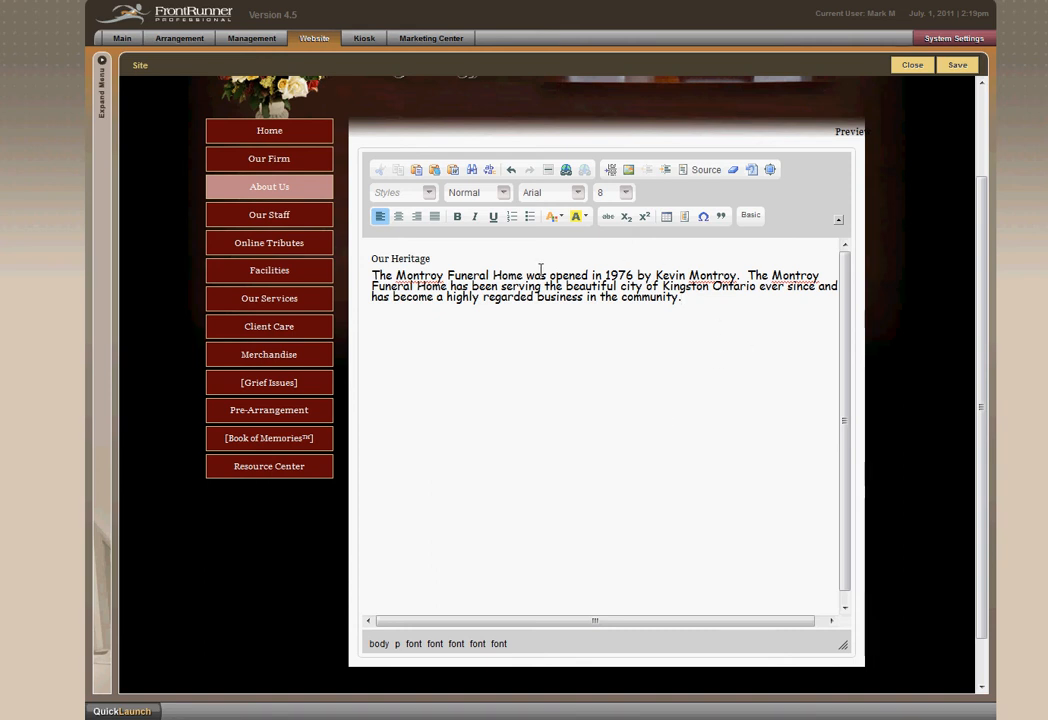
Format the history paragraph below the Our Heritage heading in Comic Sans MS at size 14.
click(445, 263)
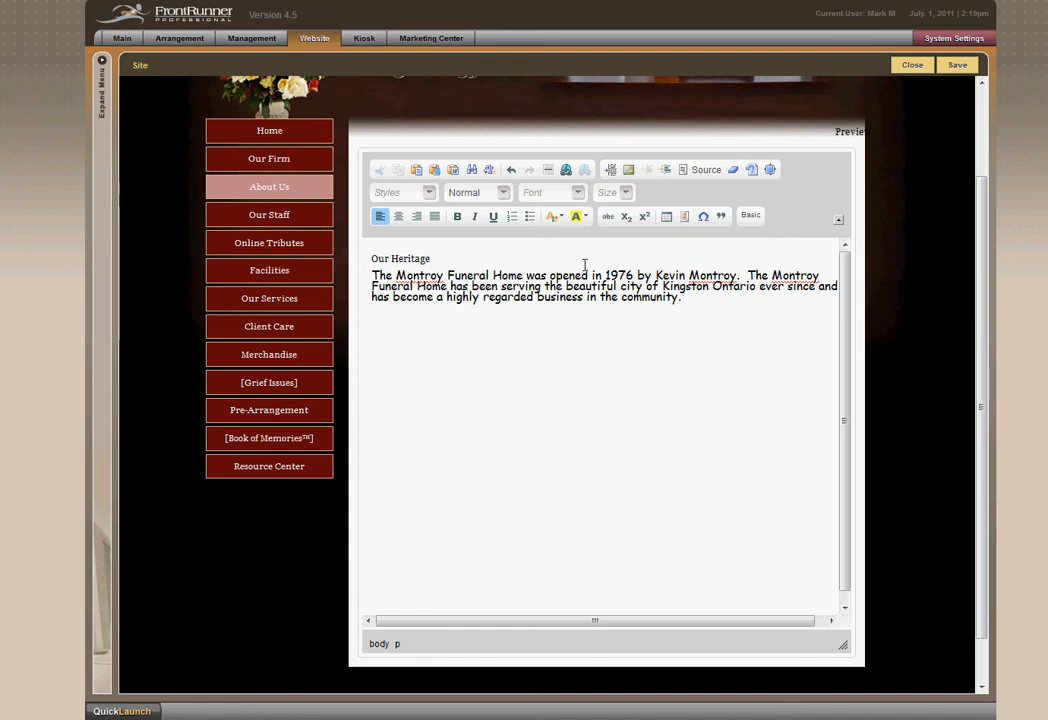
click(556, 296)
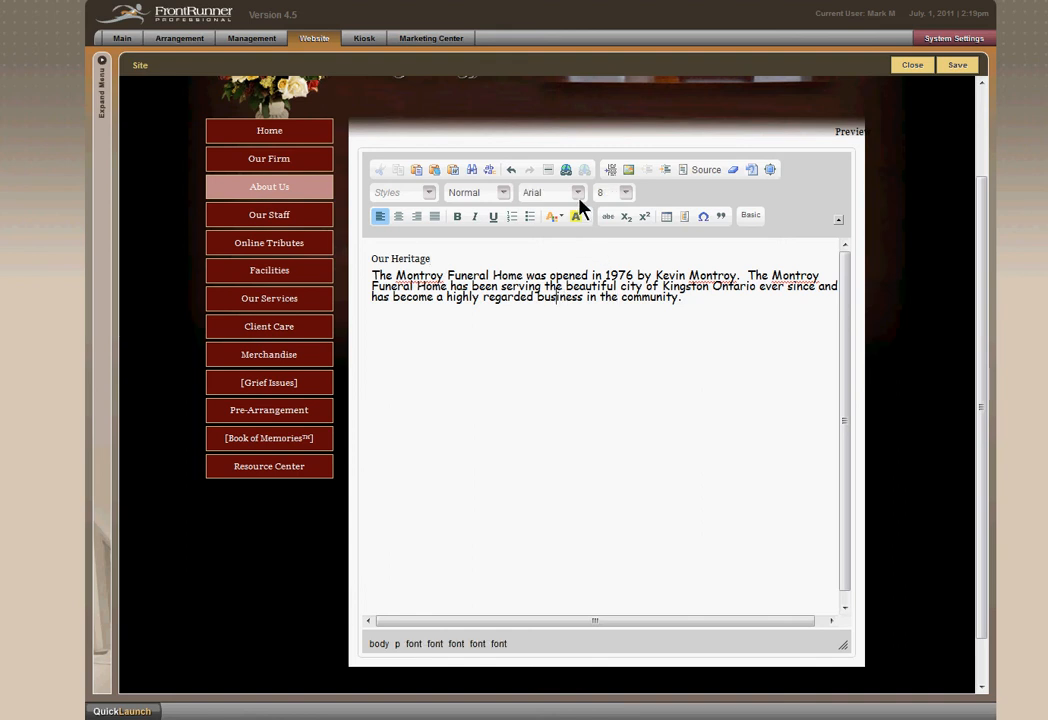
drag(686, 299, 370, 274)
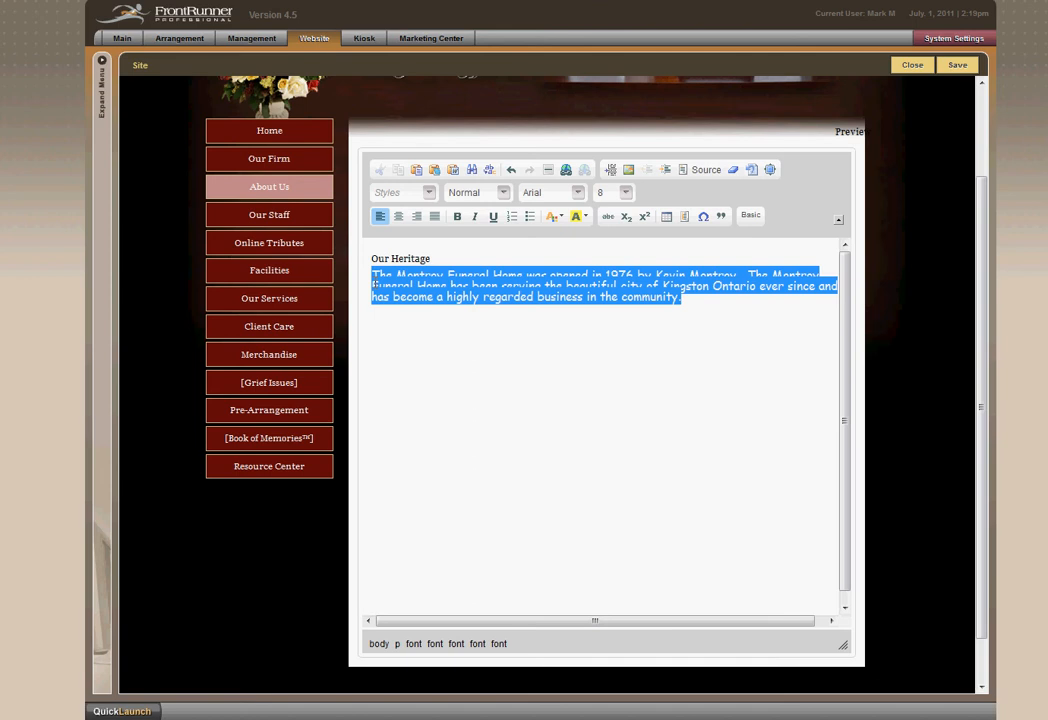
click(578, 193)
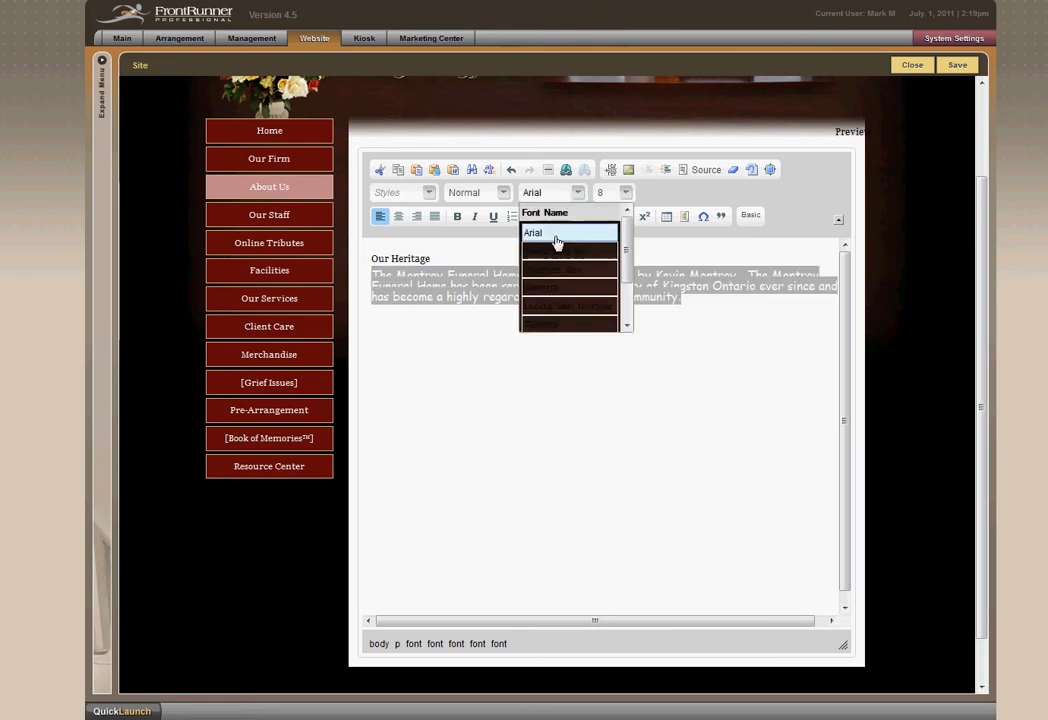
click(557, 251)
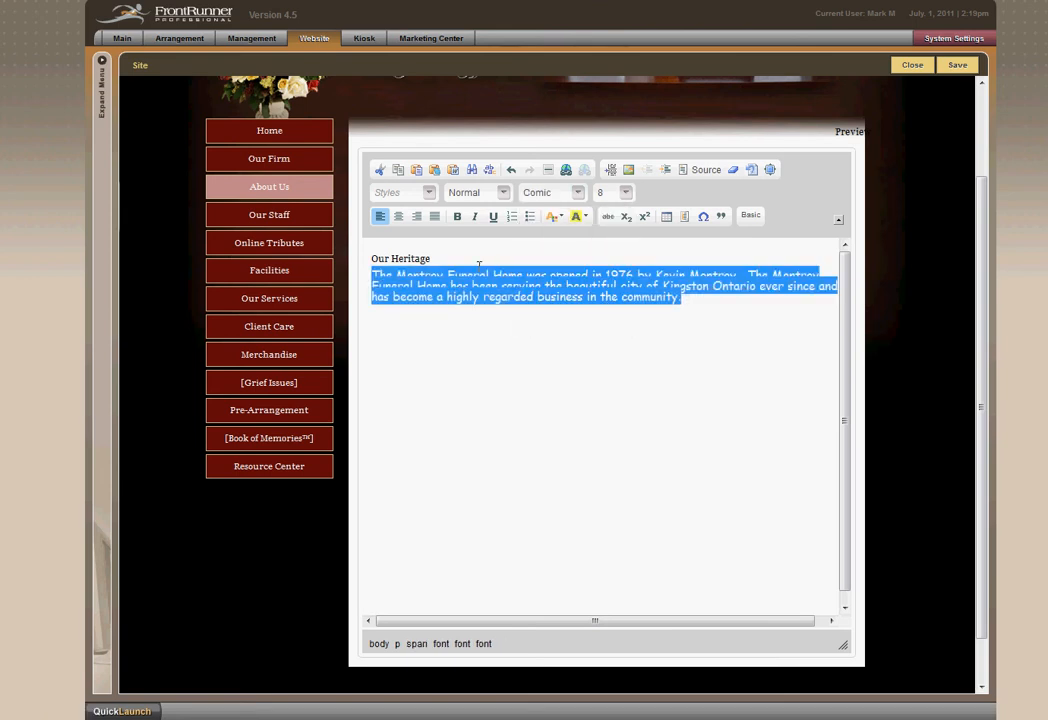
click(625, 193)
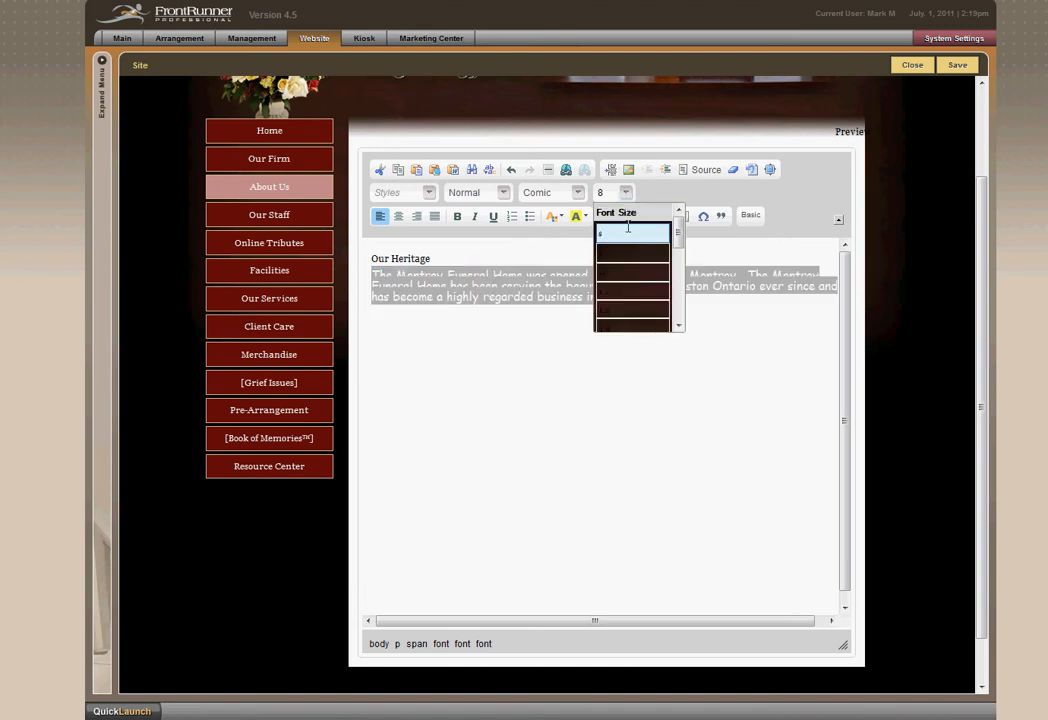
click(629, 327)
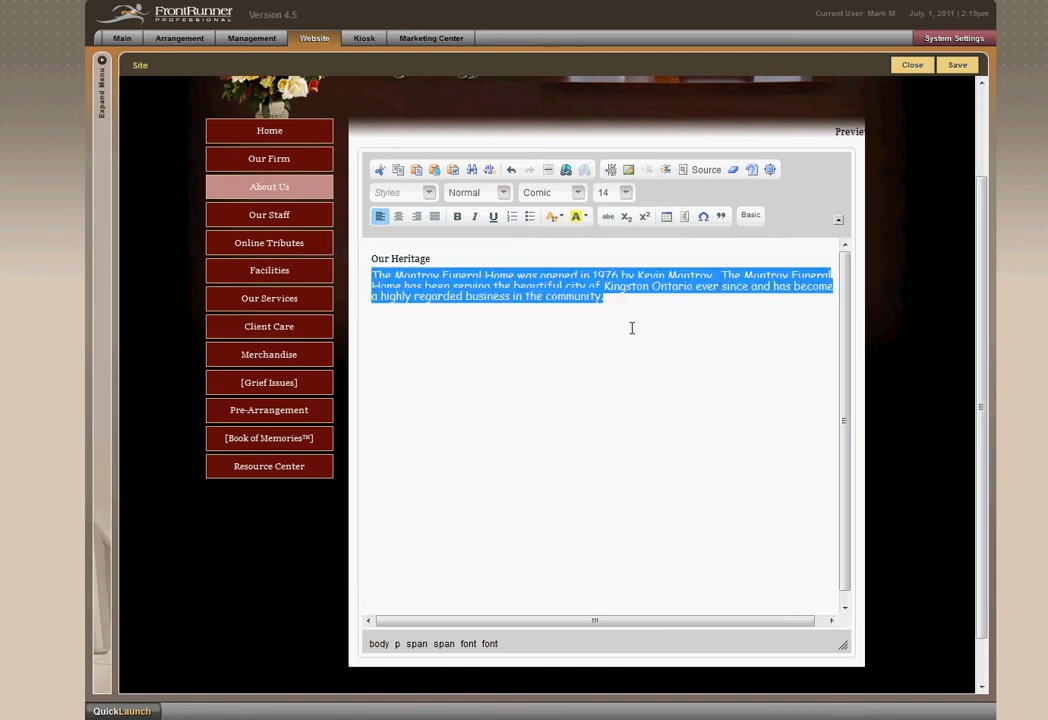
Format the Our Heritage heading in Comic Sans MS at size 18.
drag(440, 259, 370, 259)
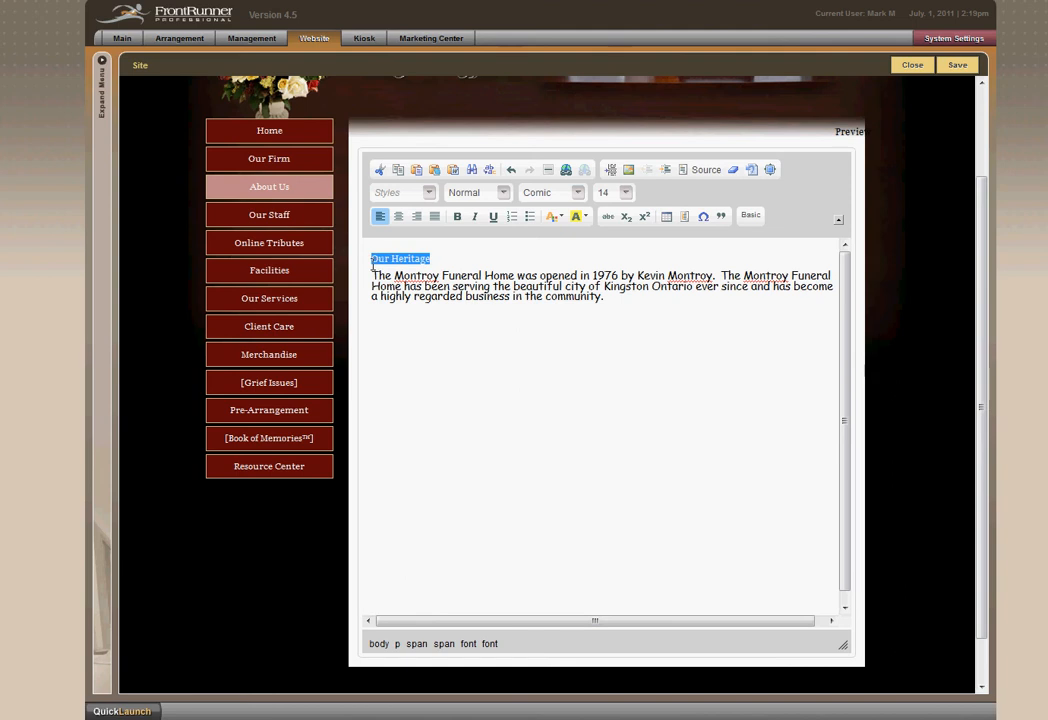
click(578, 193)
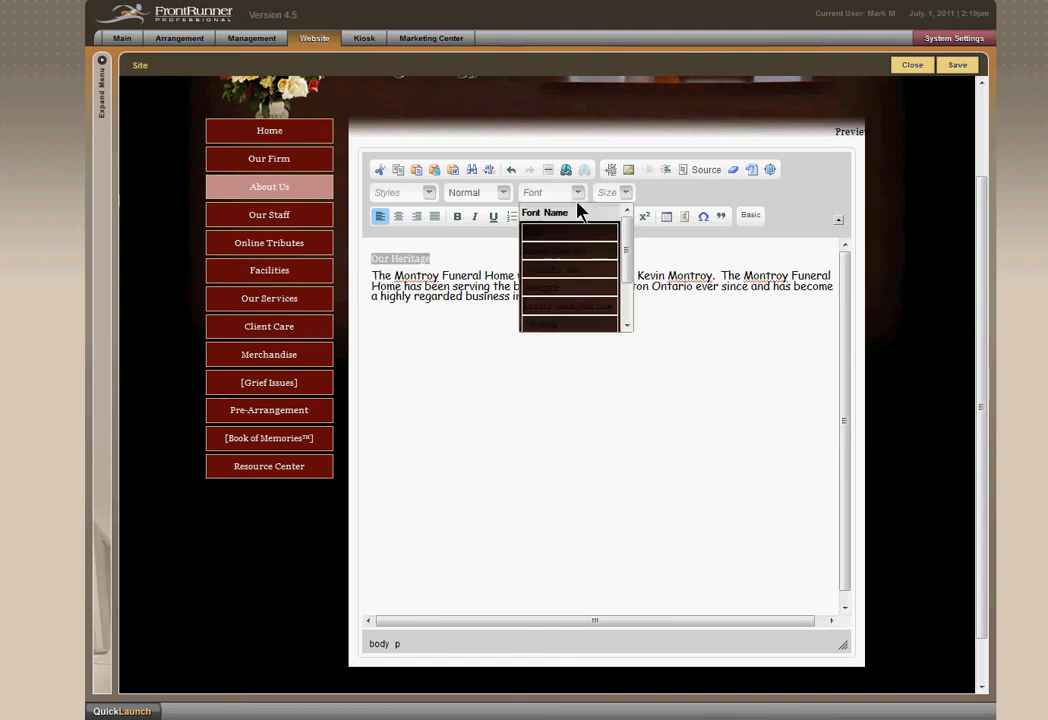
click(578, 253)
click(626, 193)
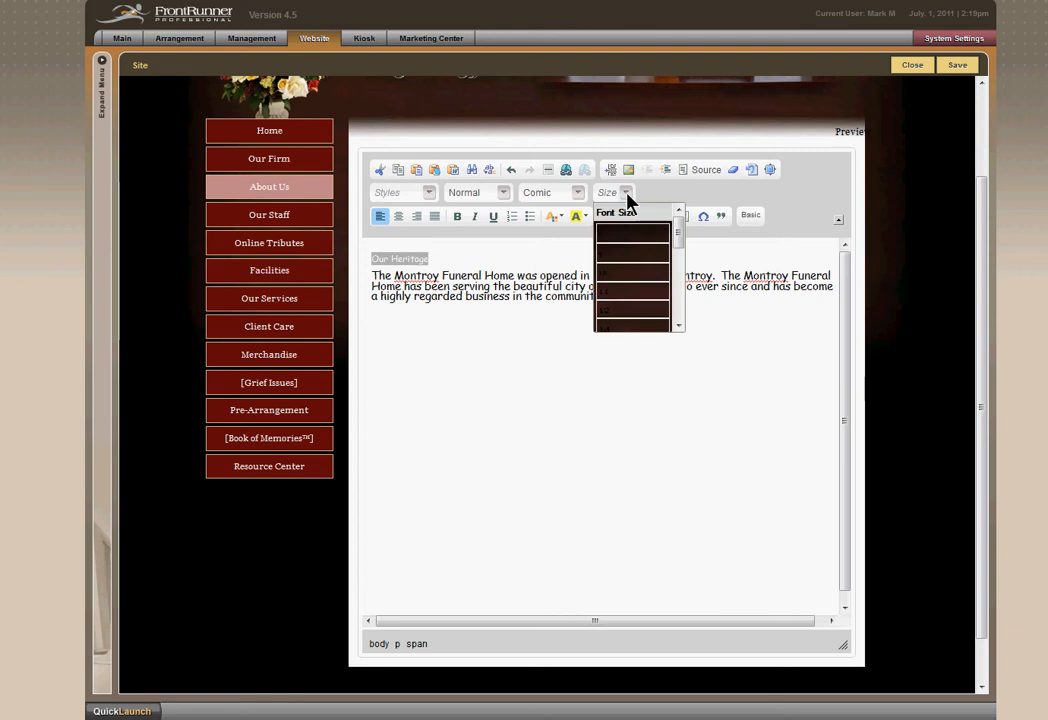
scroll(640, 322, down, 2)
click(640, 322)
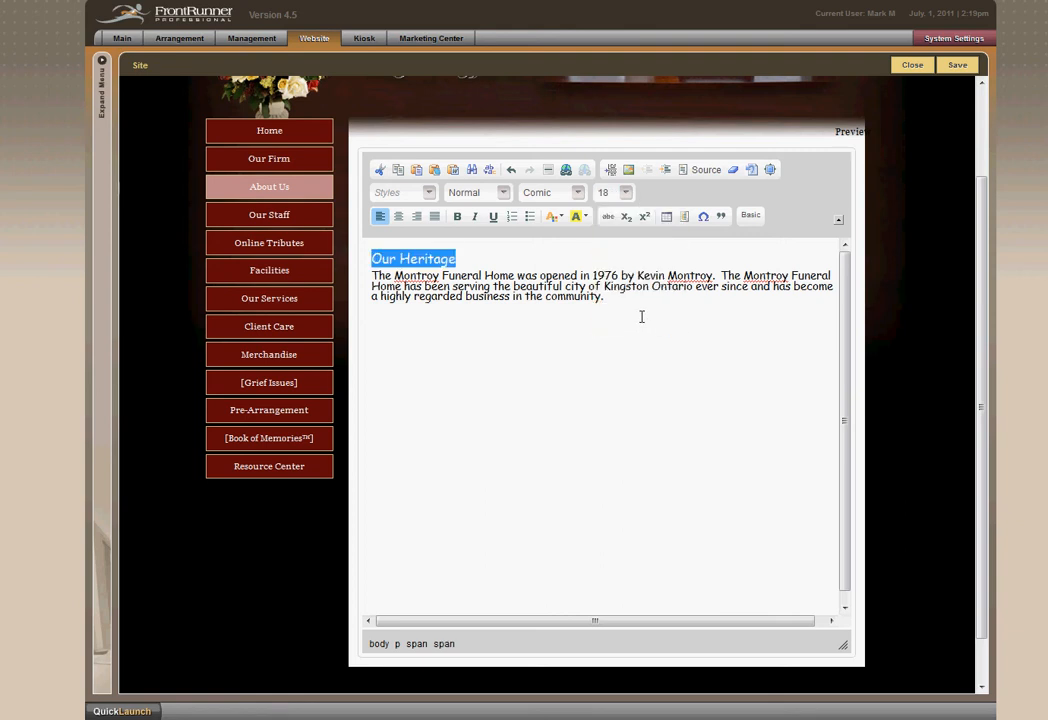
click(578, 193)
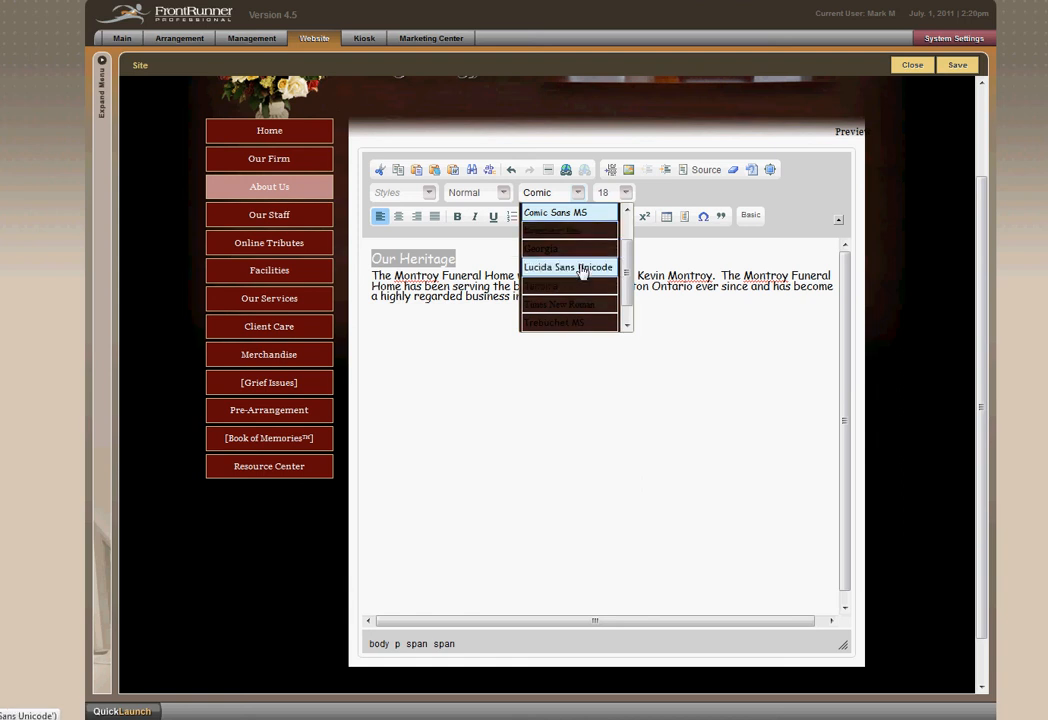
click(579, 210)
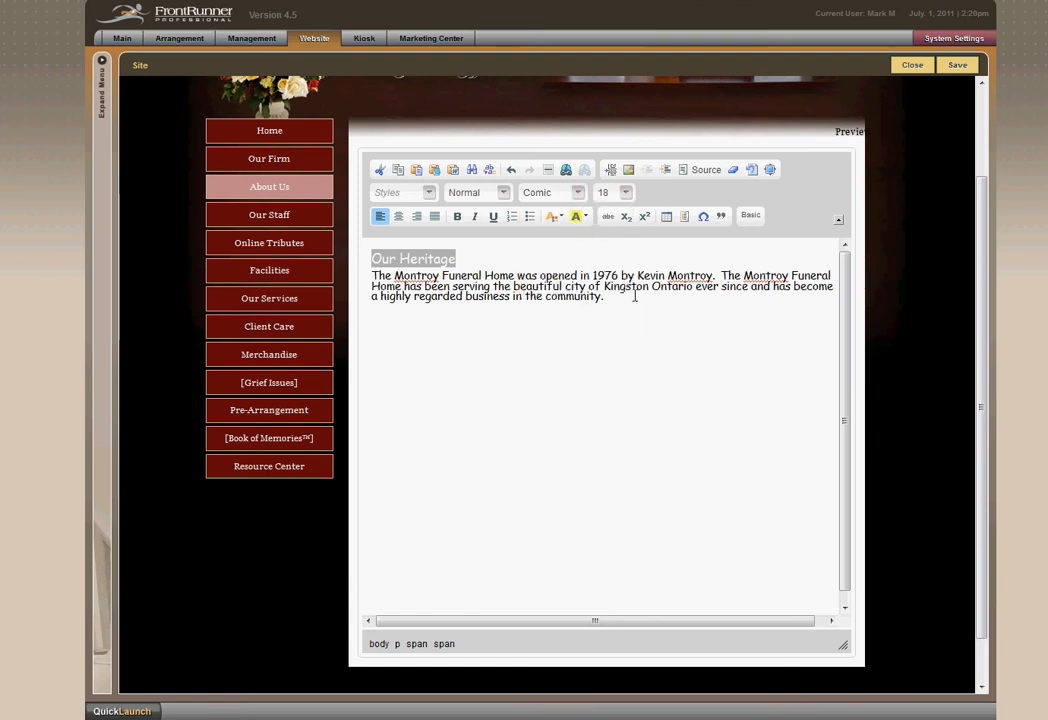
click(626, 194)
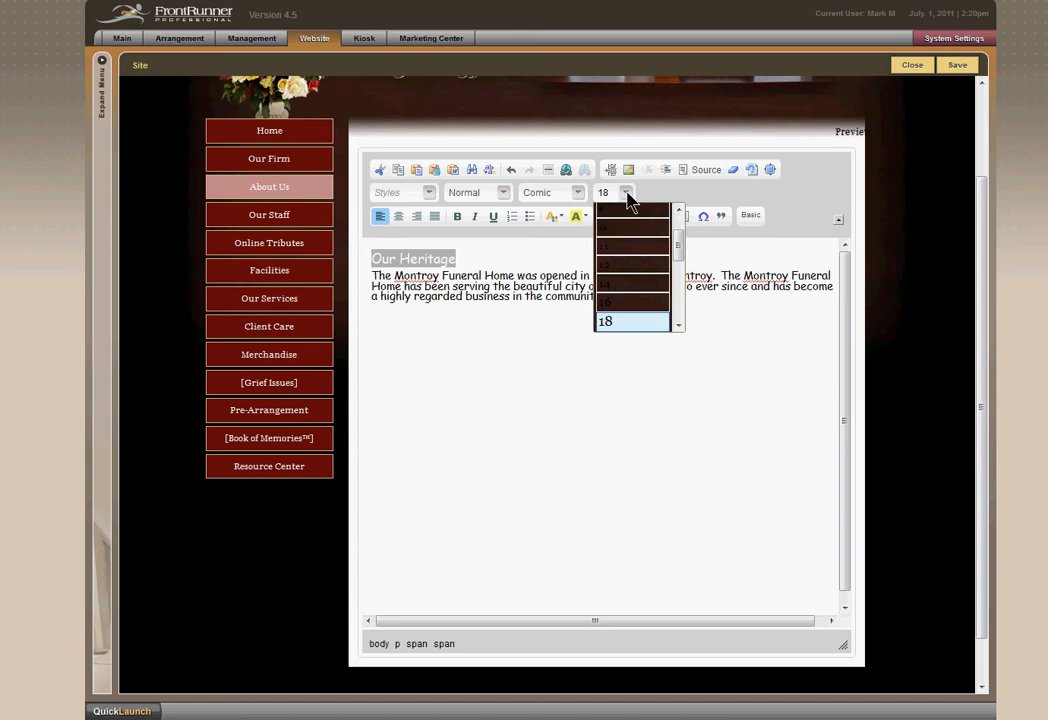
click(626, 196)
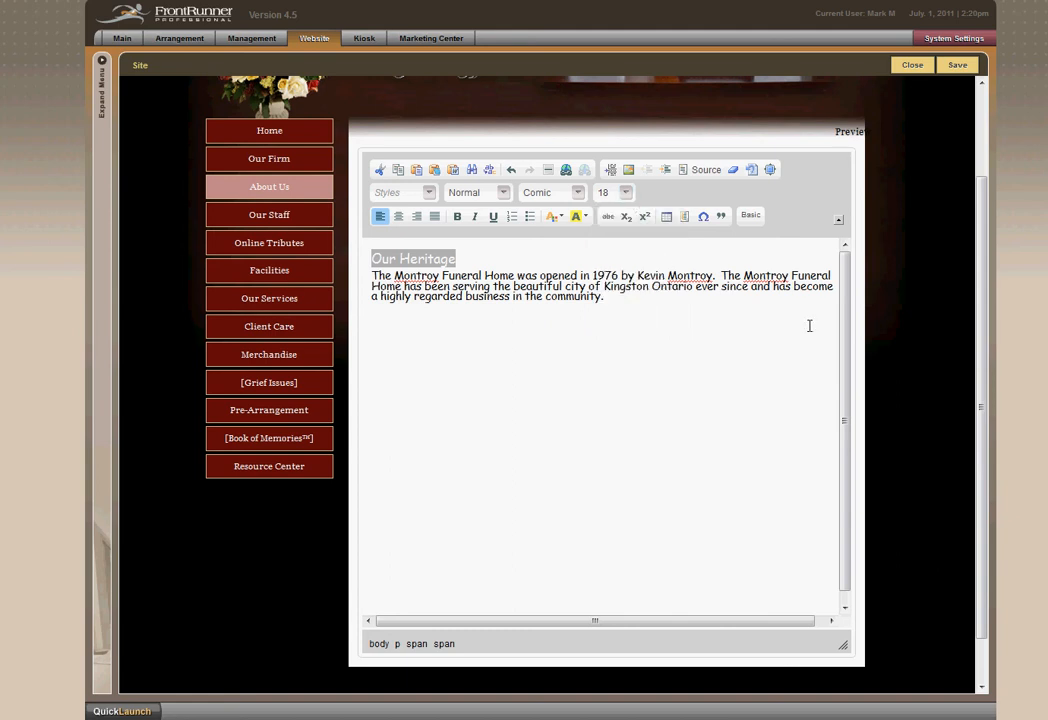
Preview the Our Heritage page with its formatted text and return to editing.
click(588, 342)
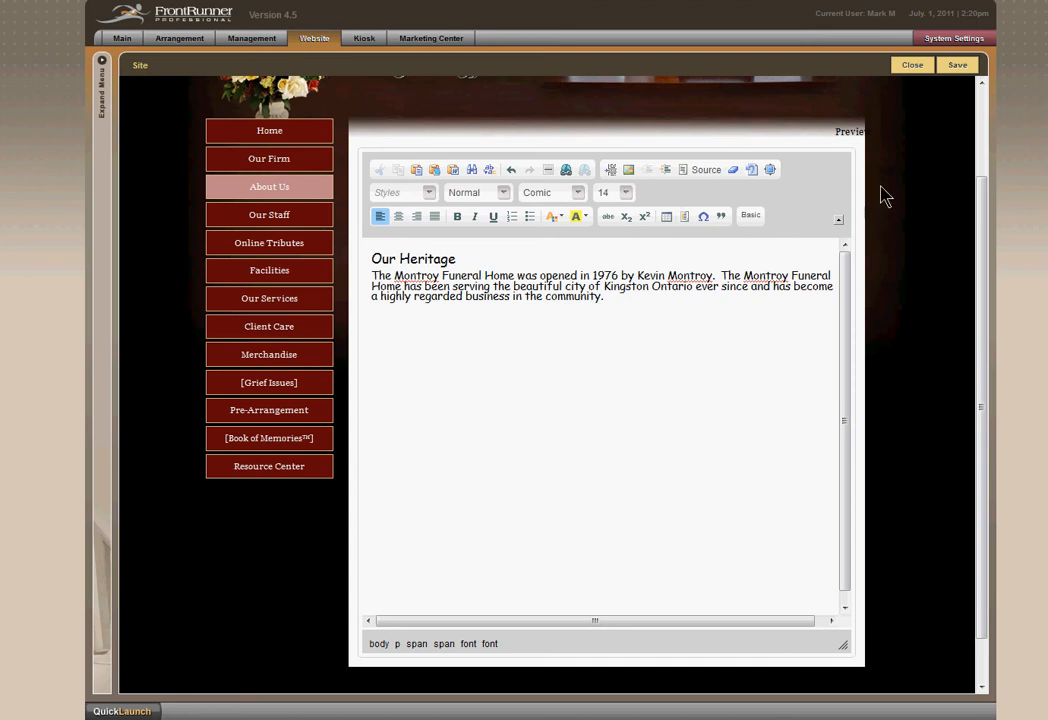
click(852, 132)
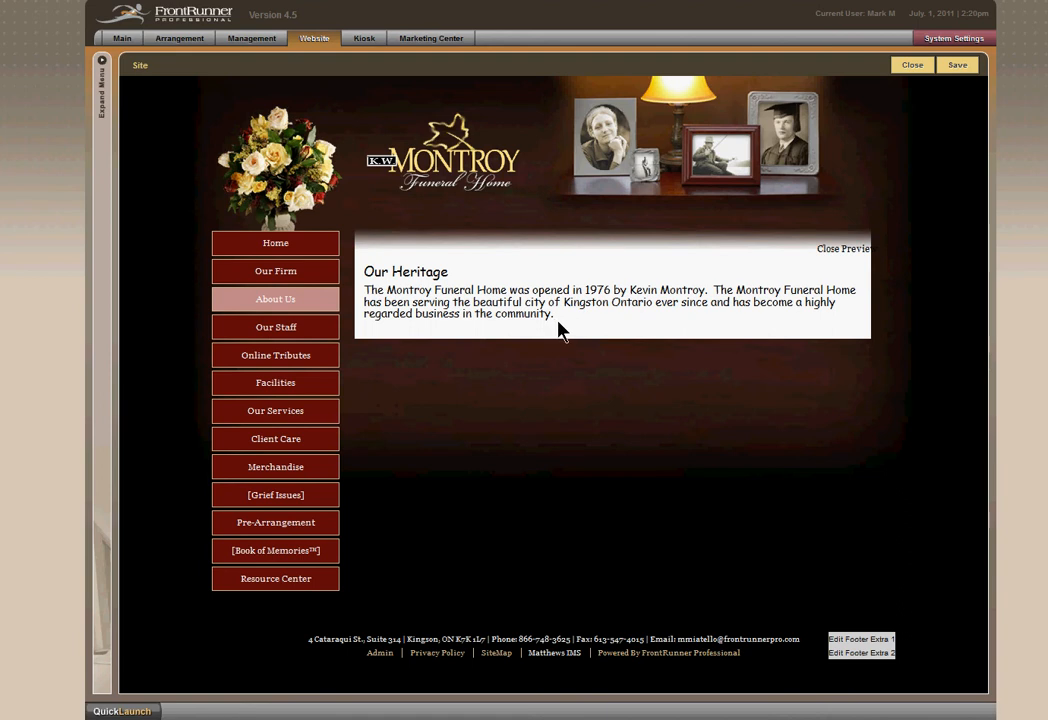
click(846, 250)
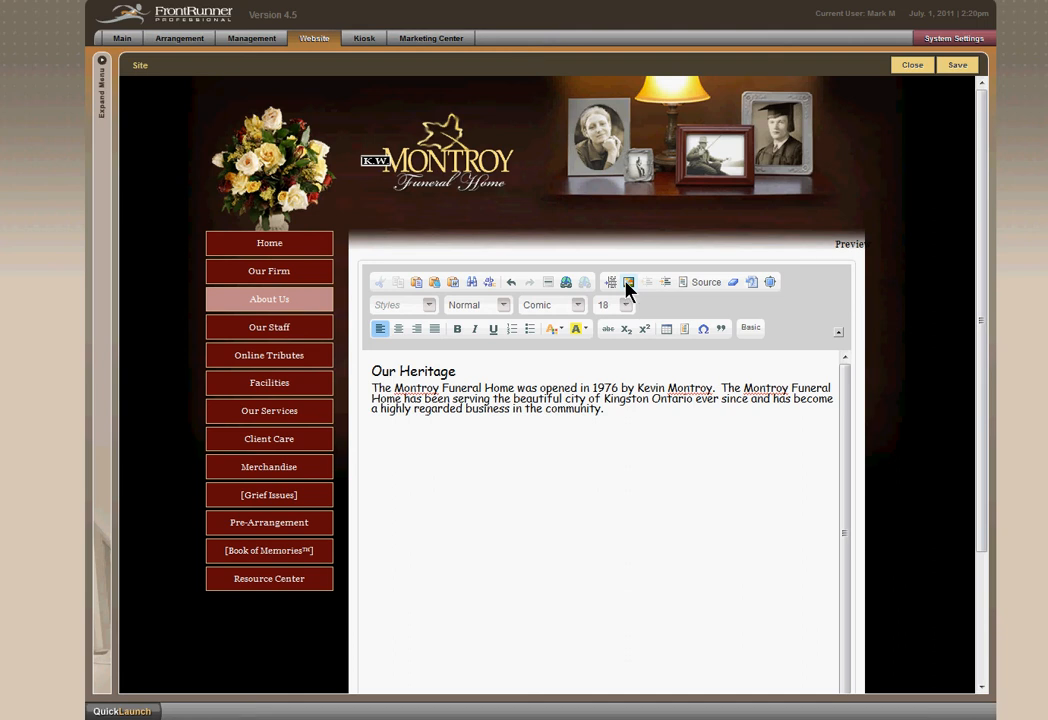
Upload the Our Heritage picture from the Photos folder to the Unsorted image category and insert it before the heading.
drag(1046, 150, 351, 166)
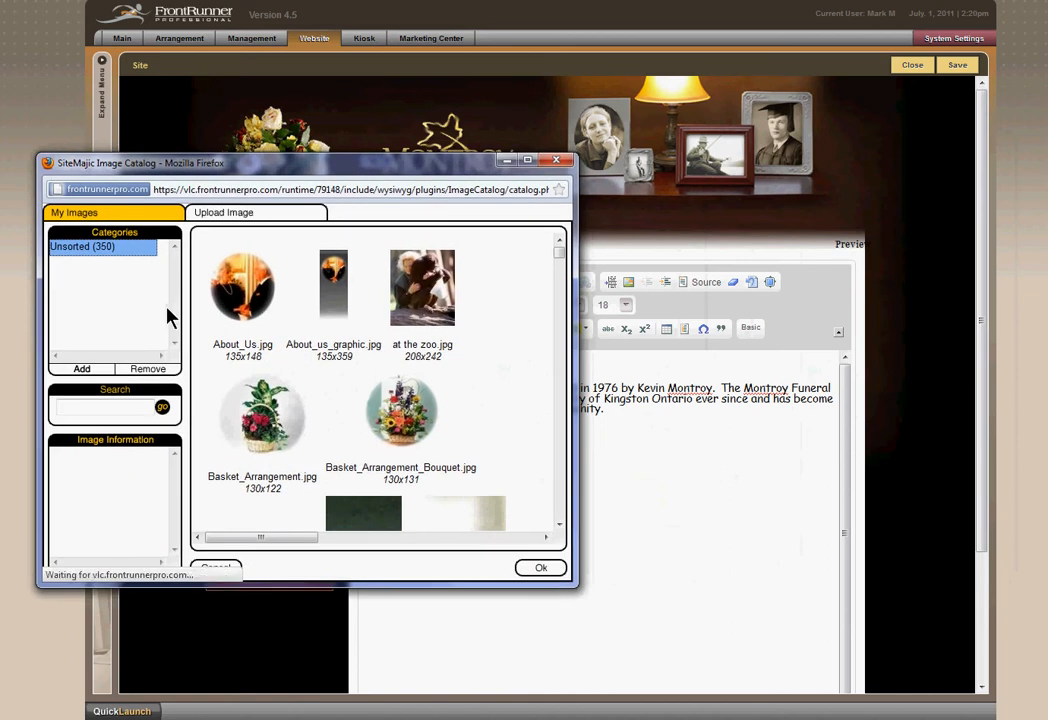
scroll(509, 363, down, 10)
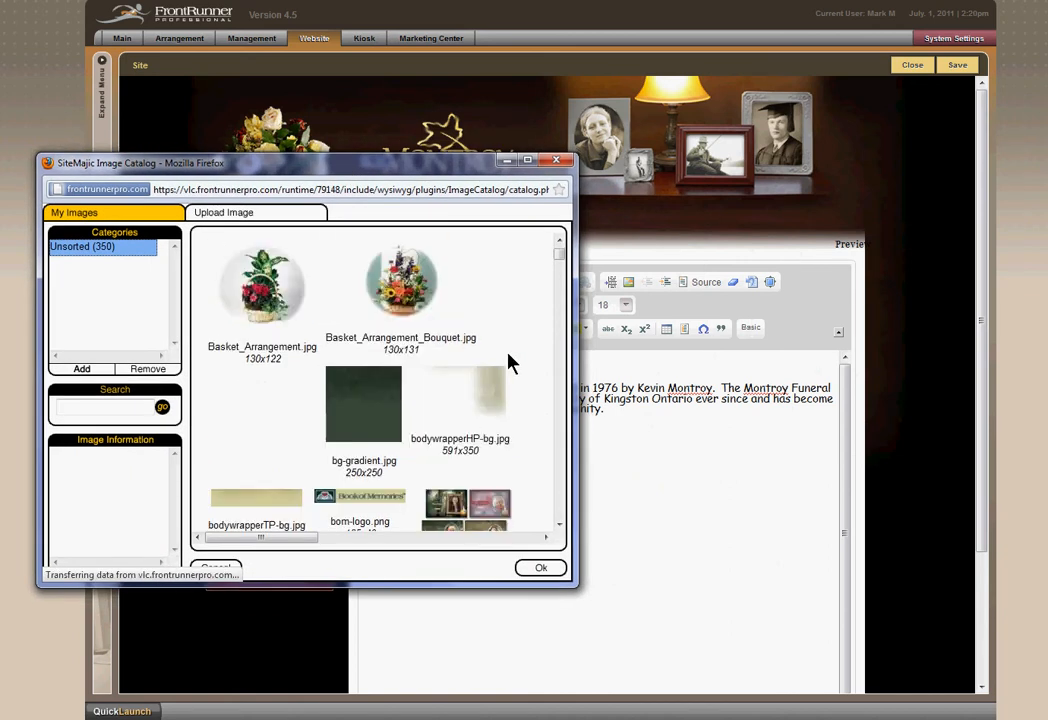
scroll(509, 363, down, 10)
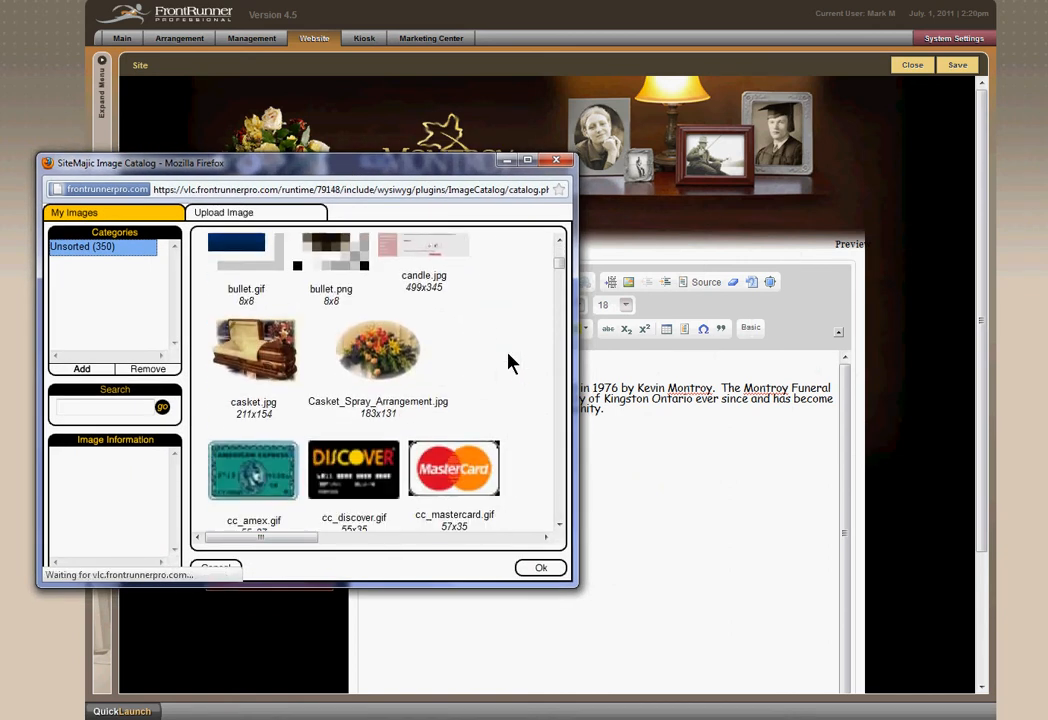
scroll(509, 363, down, 3)
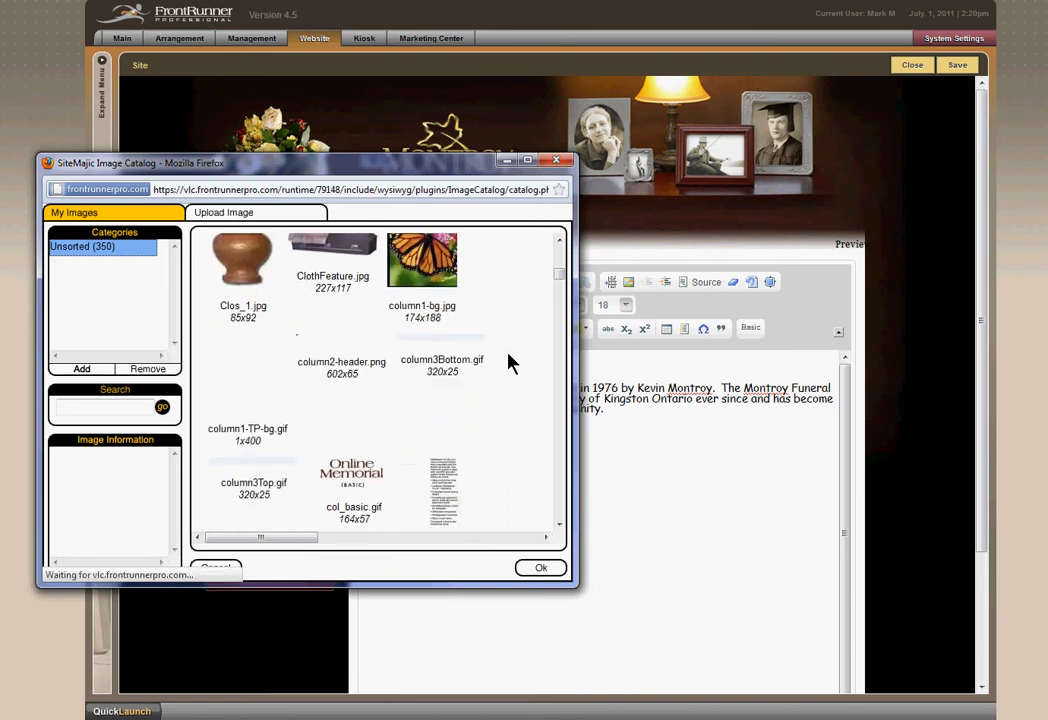
scroll(509, 363, up, 6)
scroll(509, 363, down, 5)
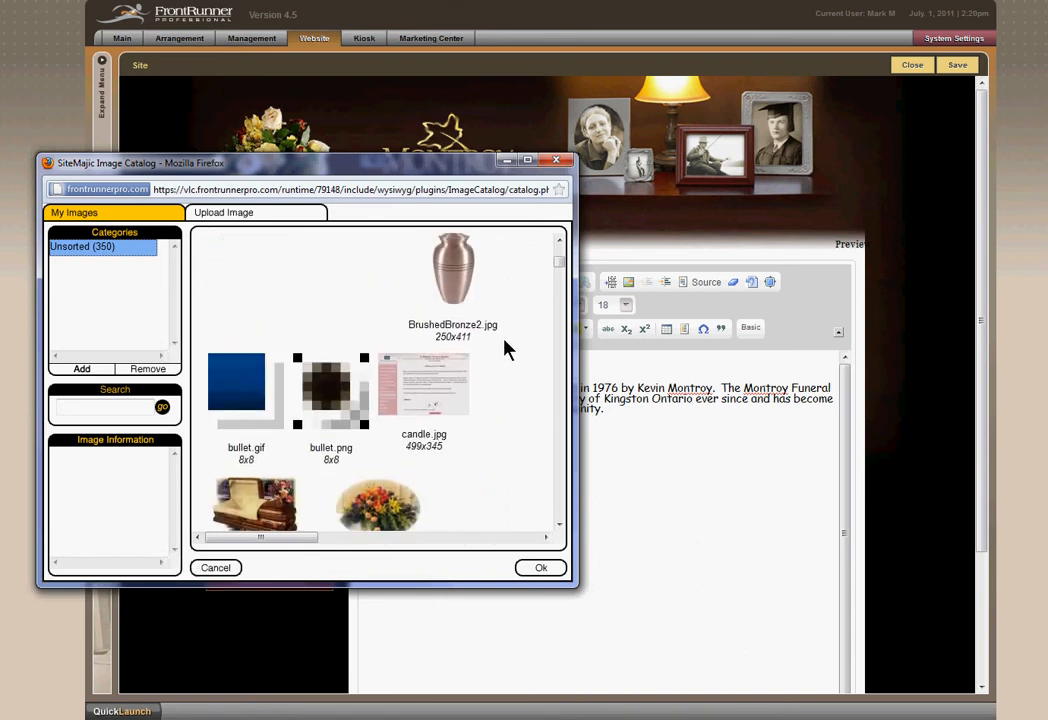
click(229, 220)
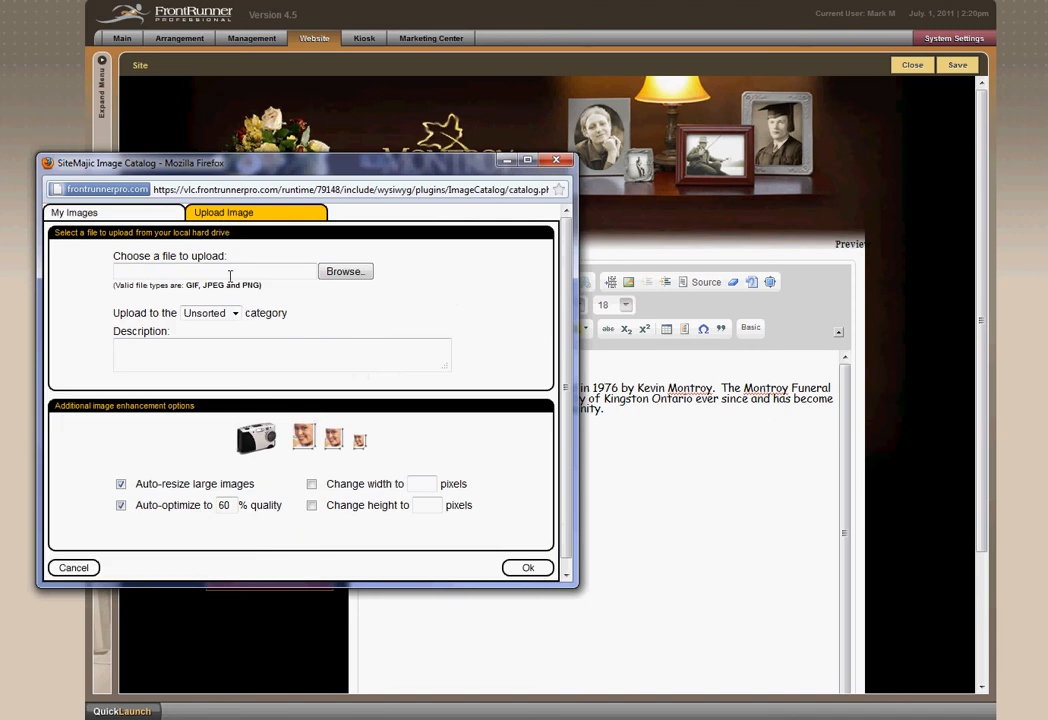
click(342, 278)
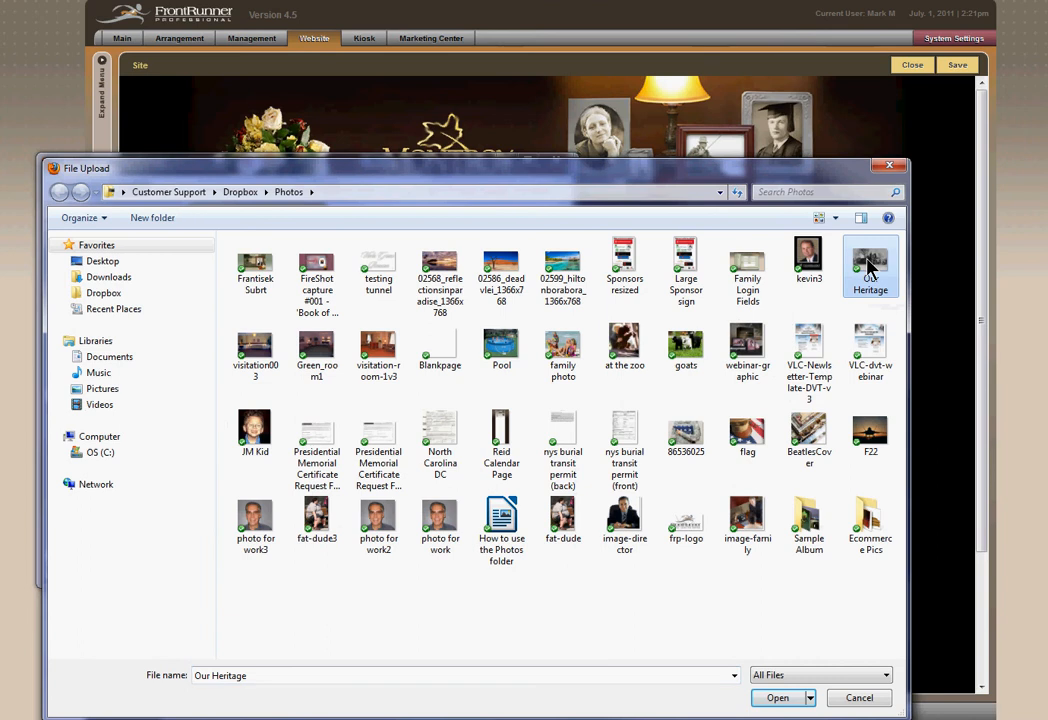
click(779, 697)
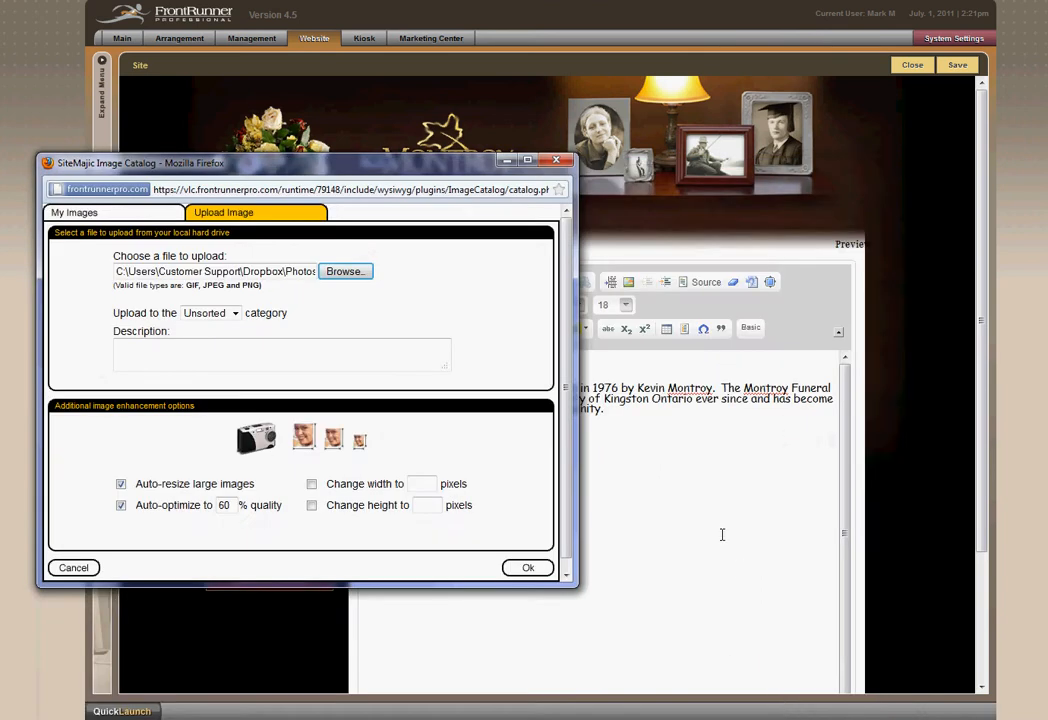
click(527, 570)
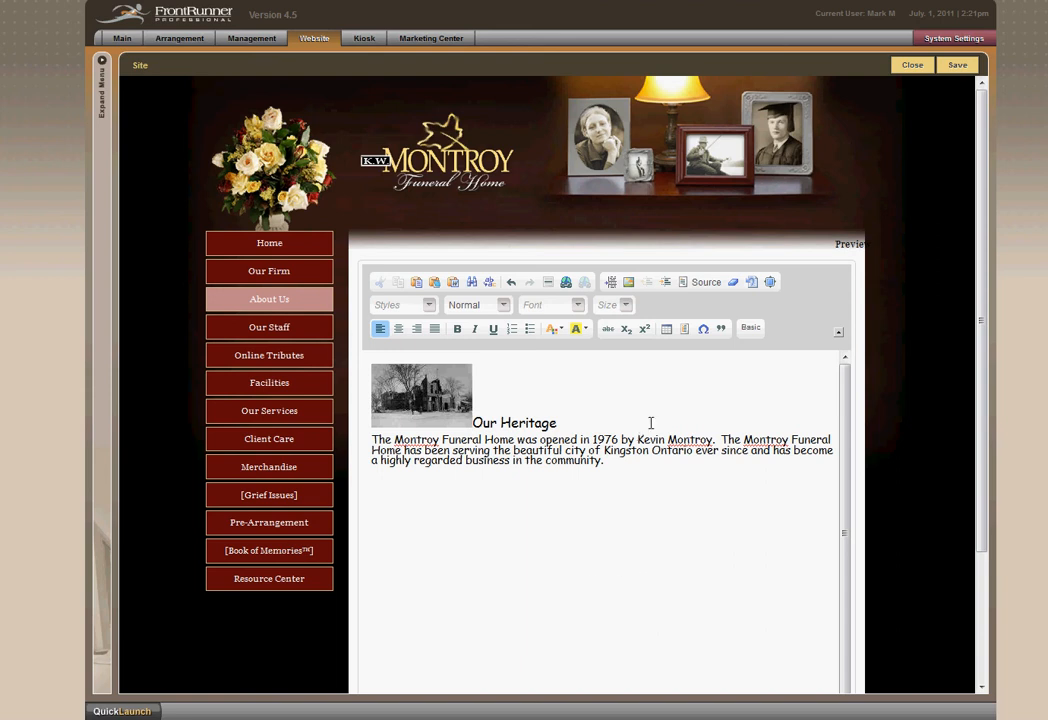
Open the properties of the inserted building picture and set its border to 10.
click(421, 405)
double_click(421, 405)
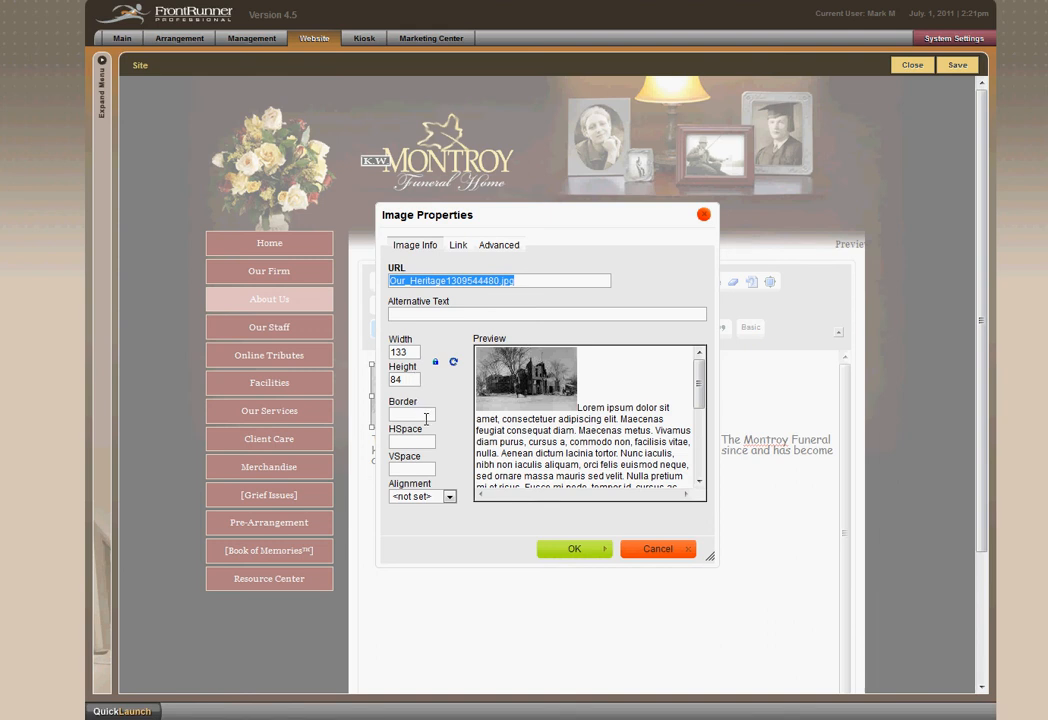
click(426, 419)
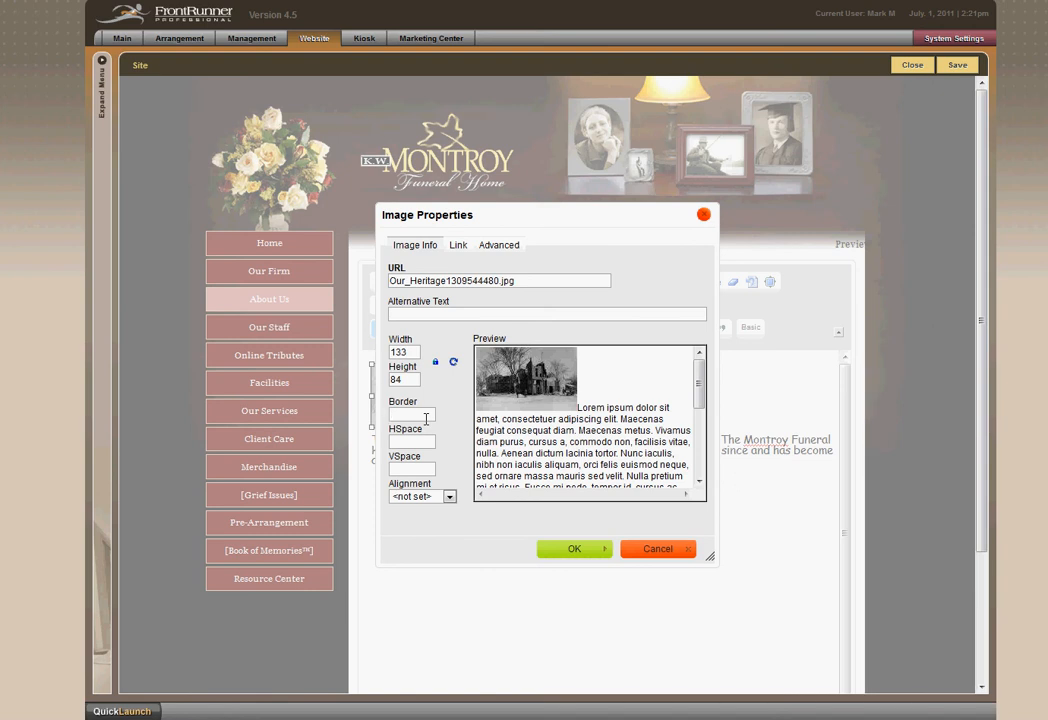
text(5)
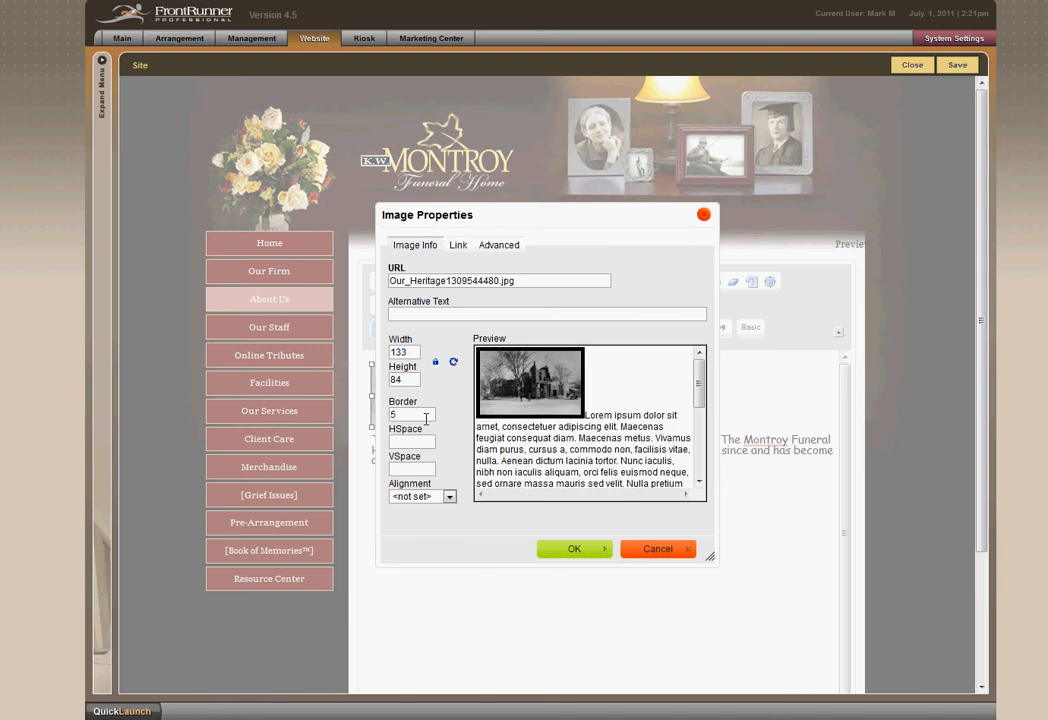
key(BackSpace)
text(10)
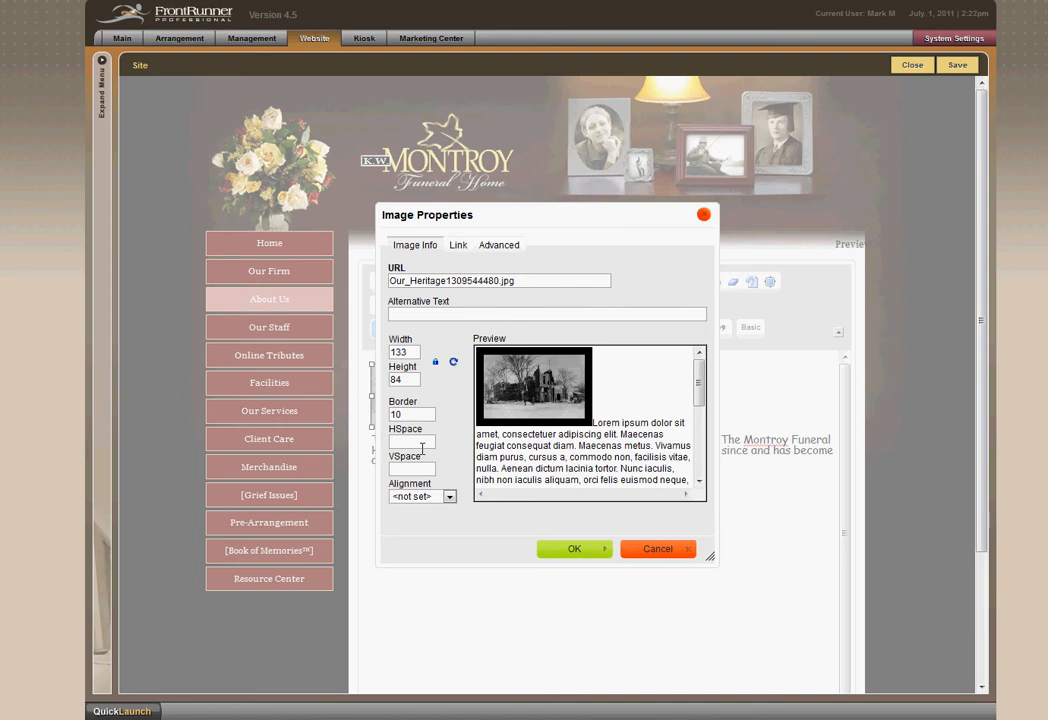
Set the picture's horizontal and vertical spacing to 5 with Left alignment, and apply the image properties.
text(5)
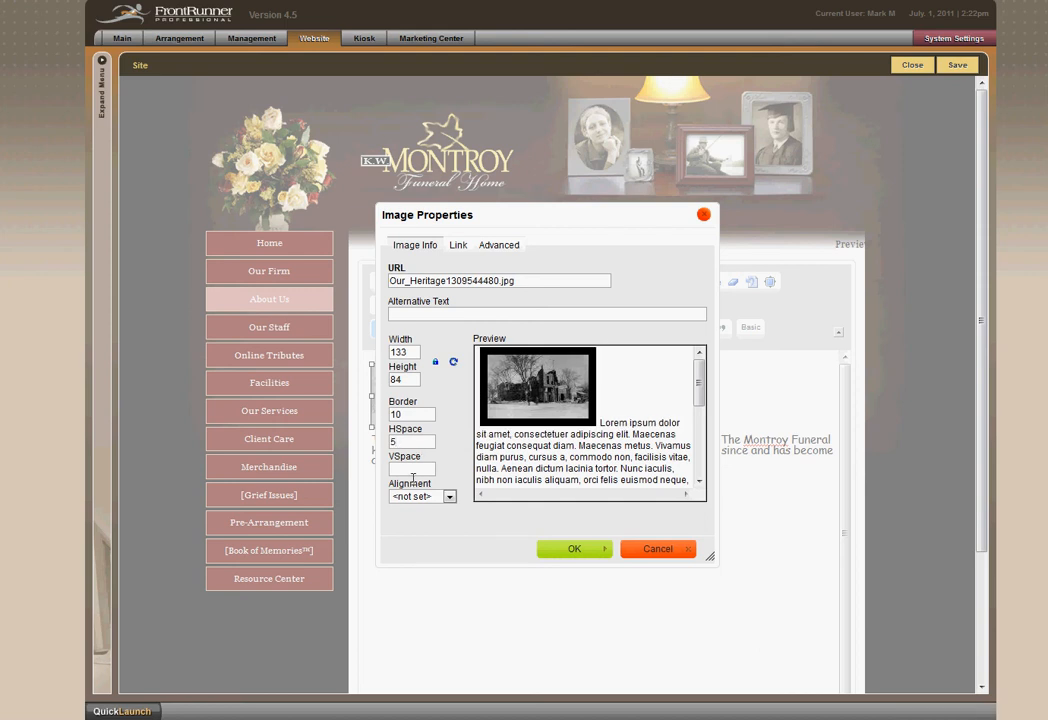
click(413, 470)
text(5)
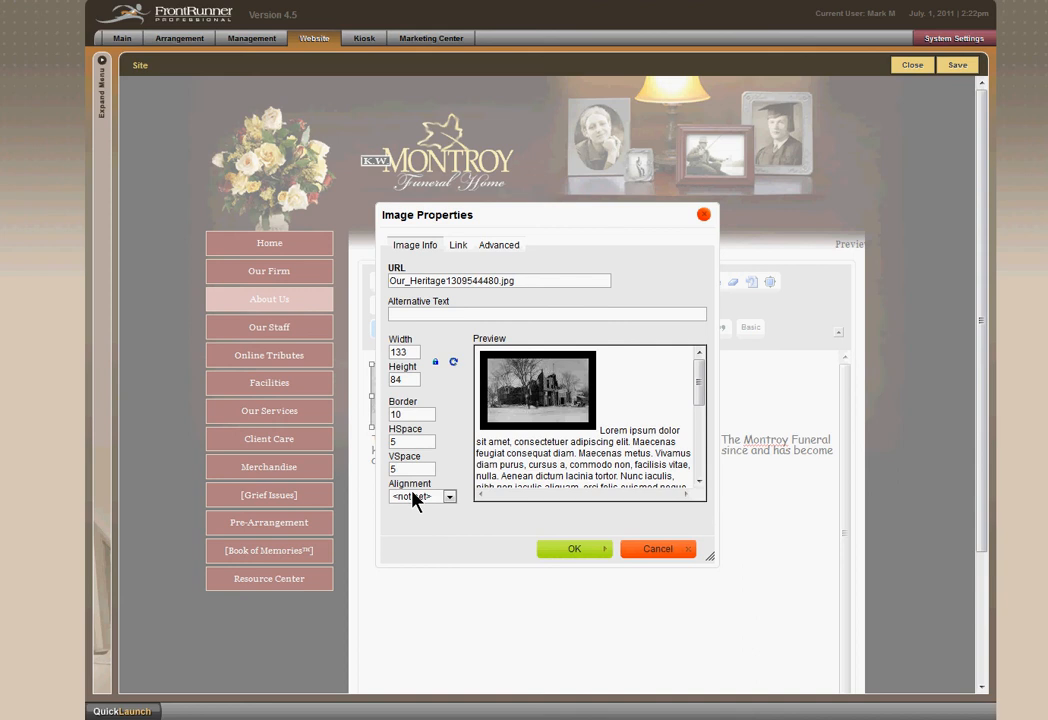
click(447, 497)
click(443, 522)
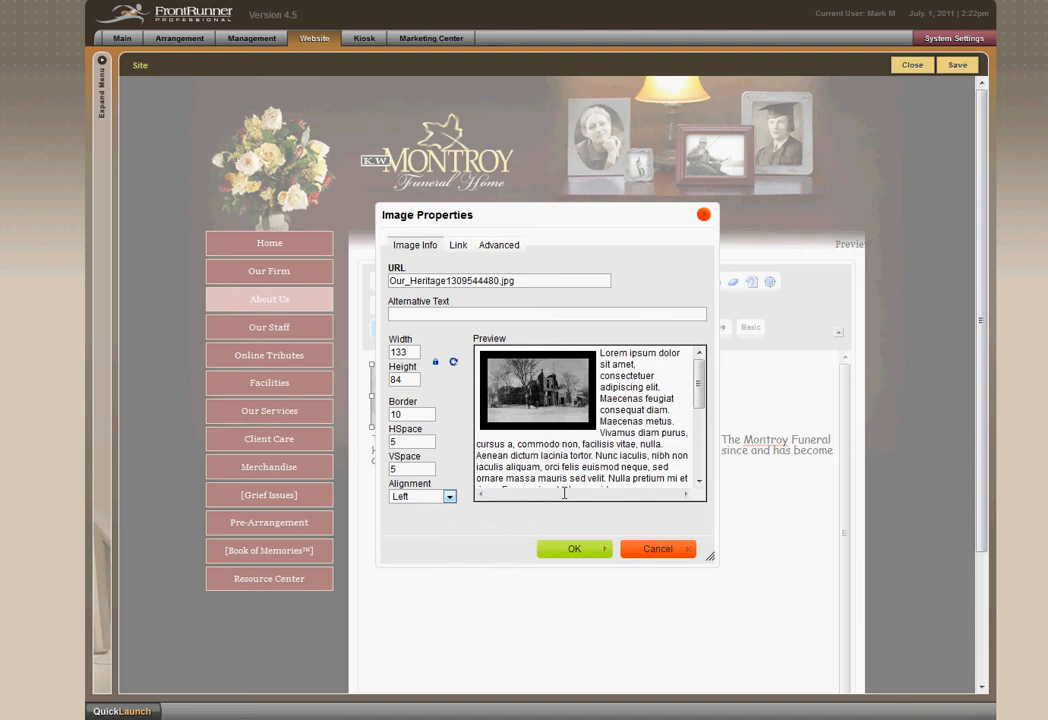
click(563, 550)
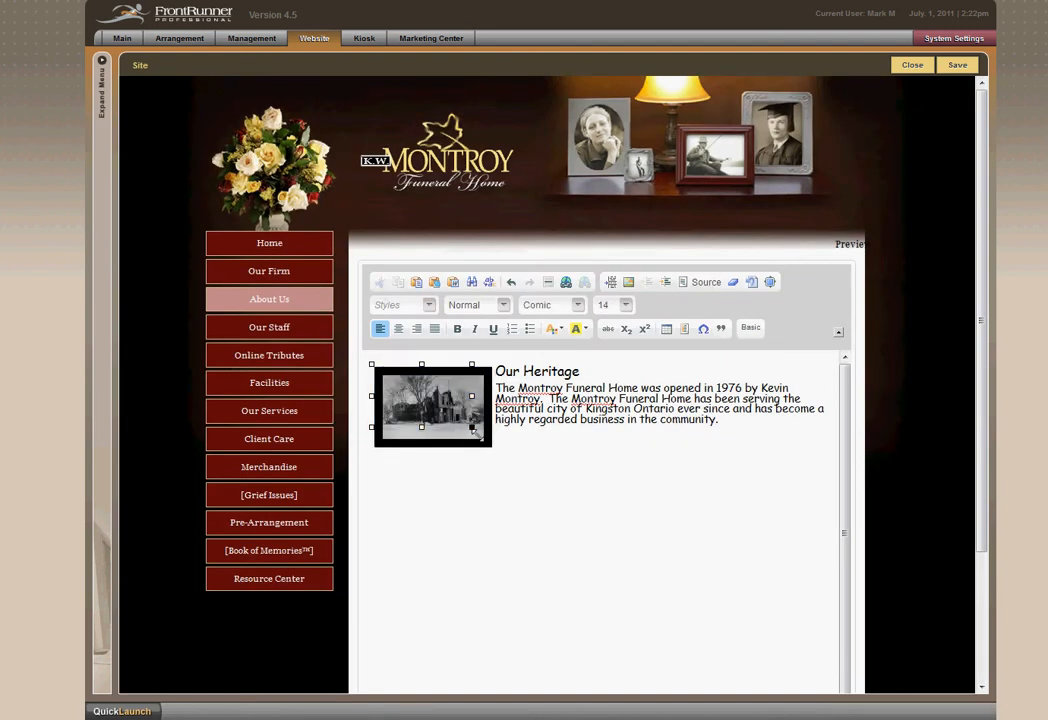
Enlarge the building picture slightly and insert two blank lines between the Our Heritage heading and the paragraph.
mouse_move(472, 428)
mouse_down()
mouse_move(487, 458)
mouse_move(585, 543)
mouse_move(458, 446)
mouse_up()
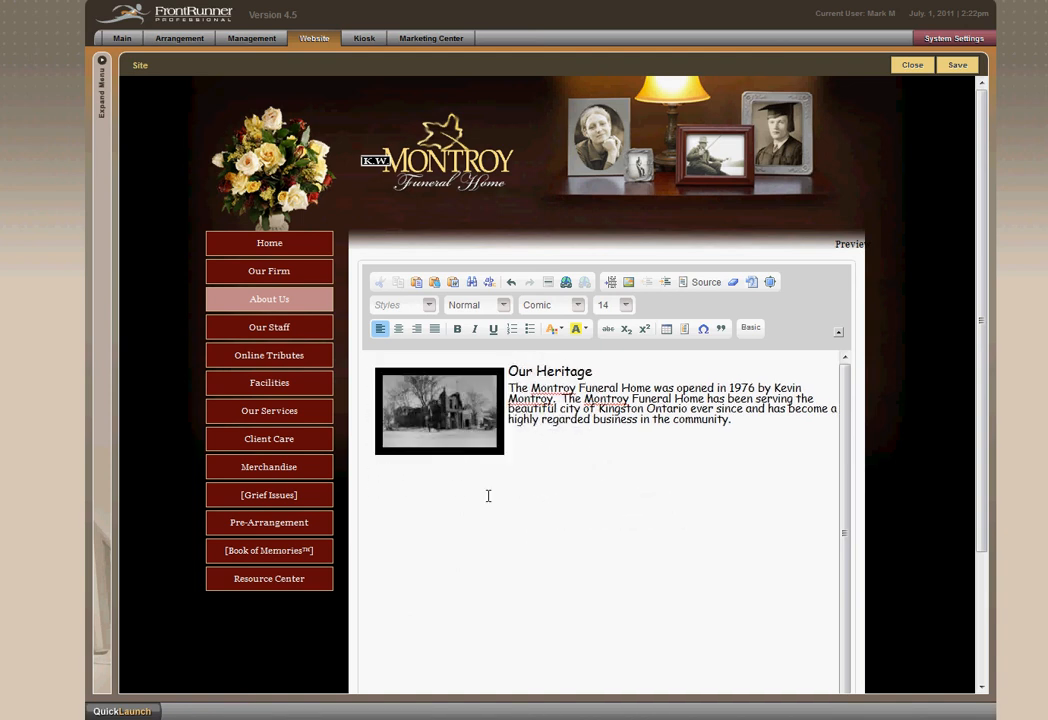
click(605, 380)
key(Return)
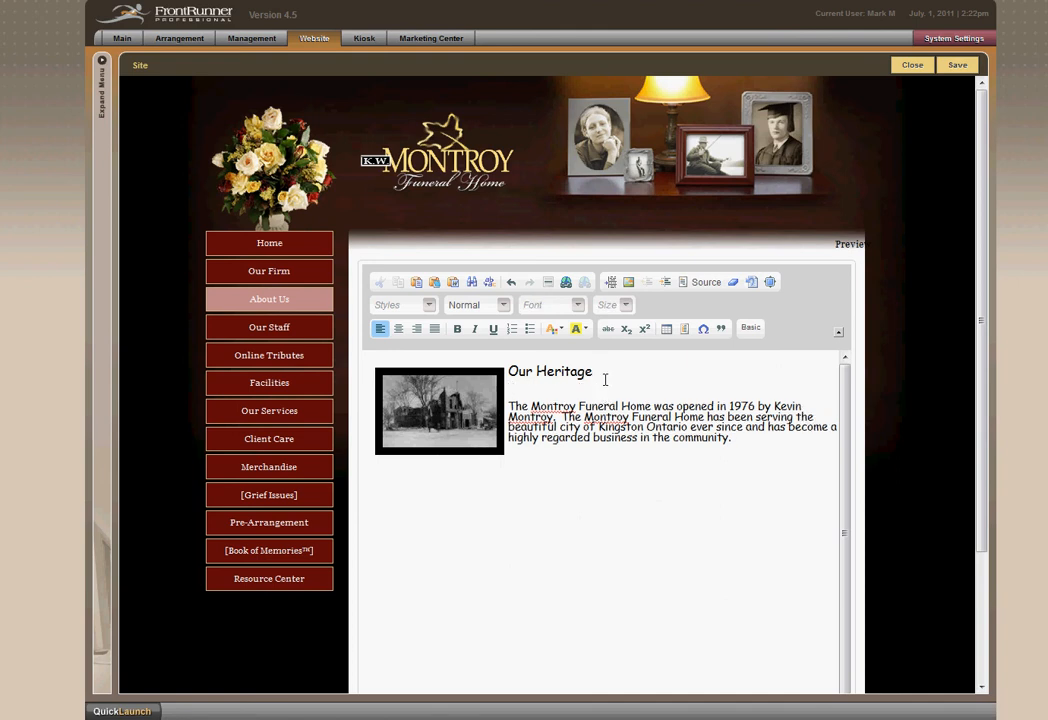
key(Return)
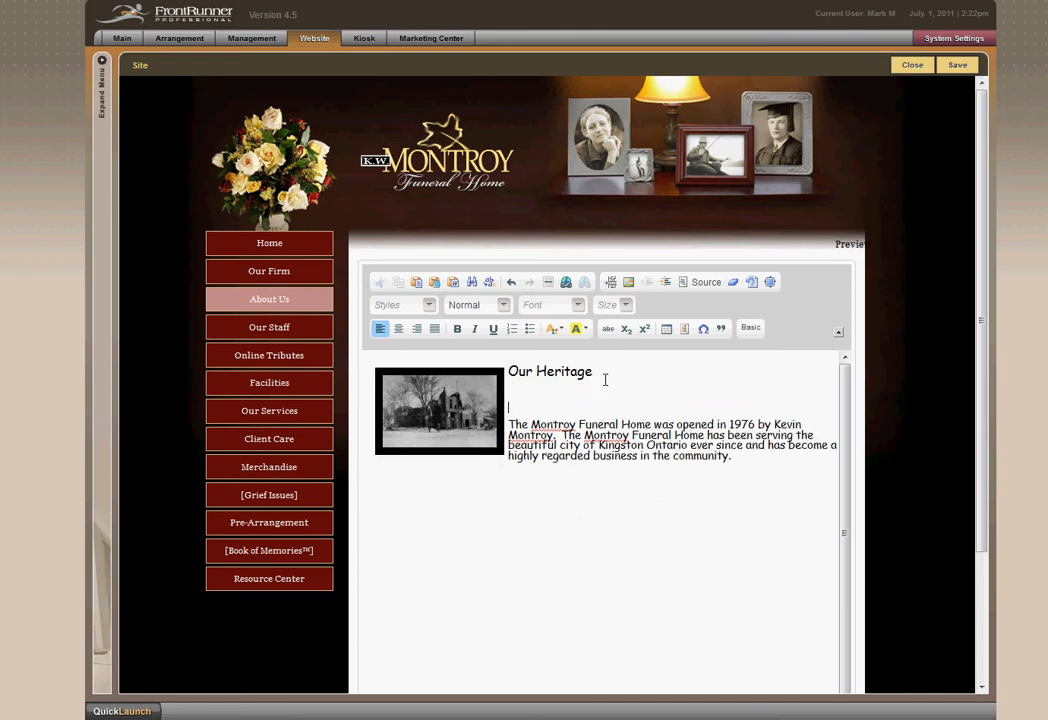
Enlarge the building picture a little further in proportion and check the layout in the page preview.
click(484, 433)
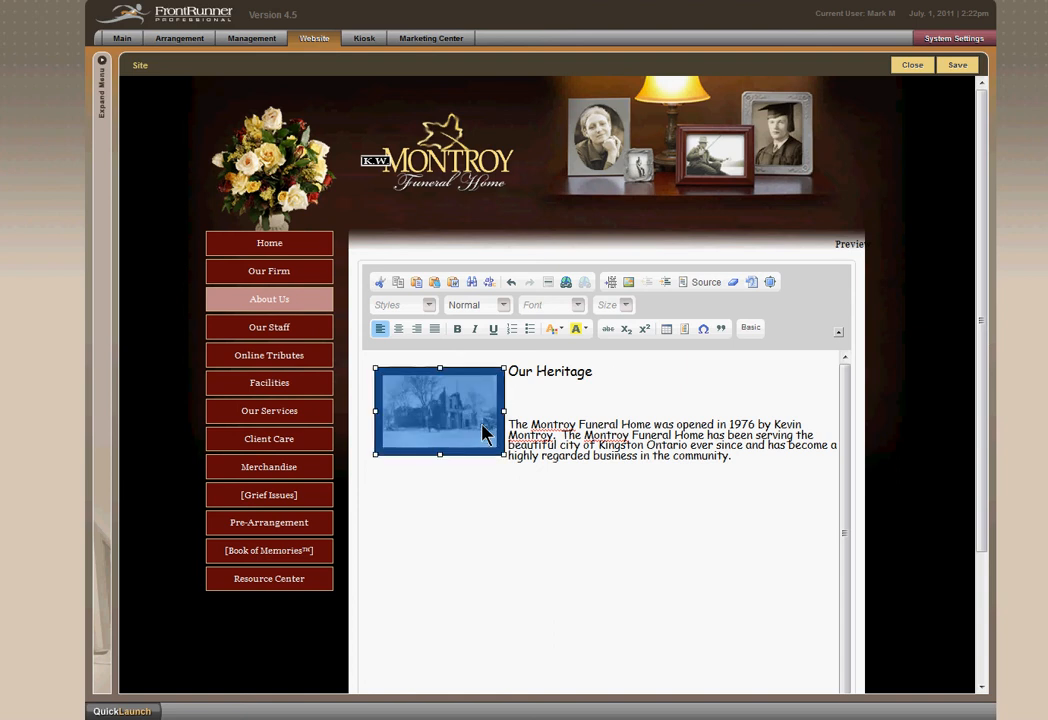
double_click(484, 433)
click(603, 548)
drag(503, 455, 502, 465)
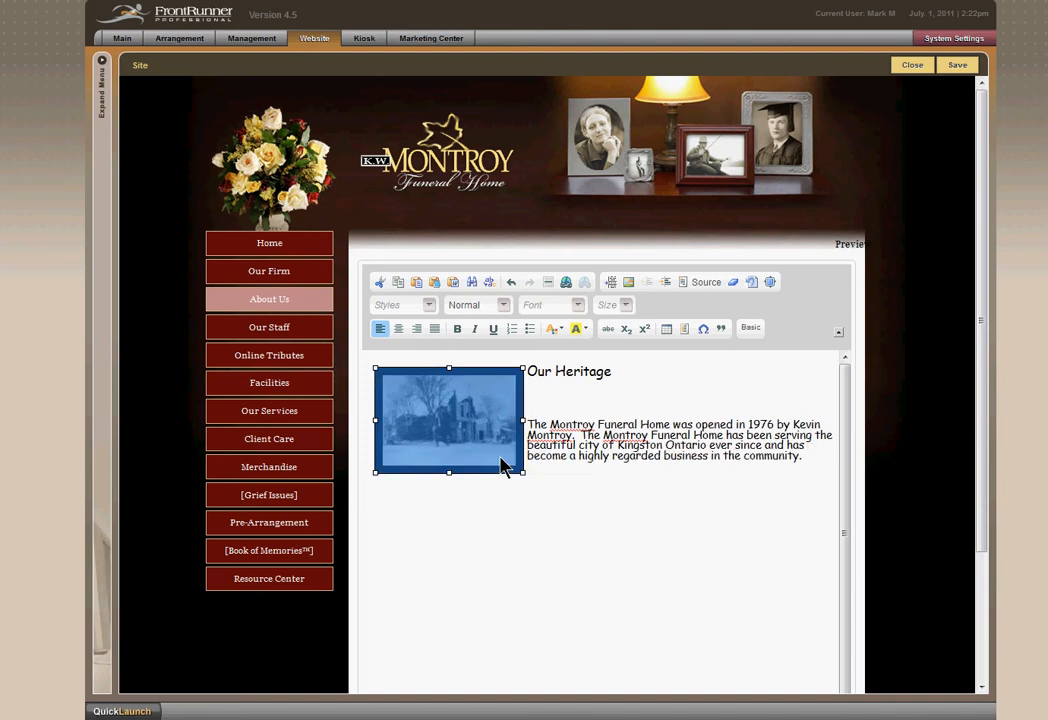
click(576, 506)
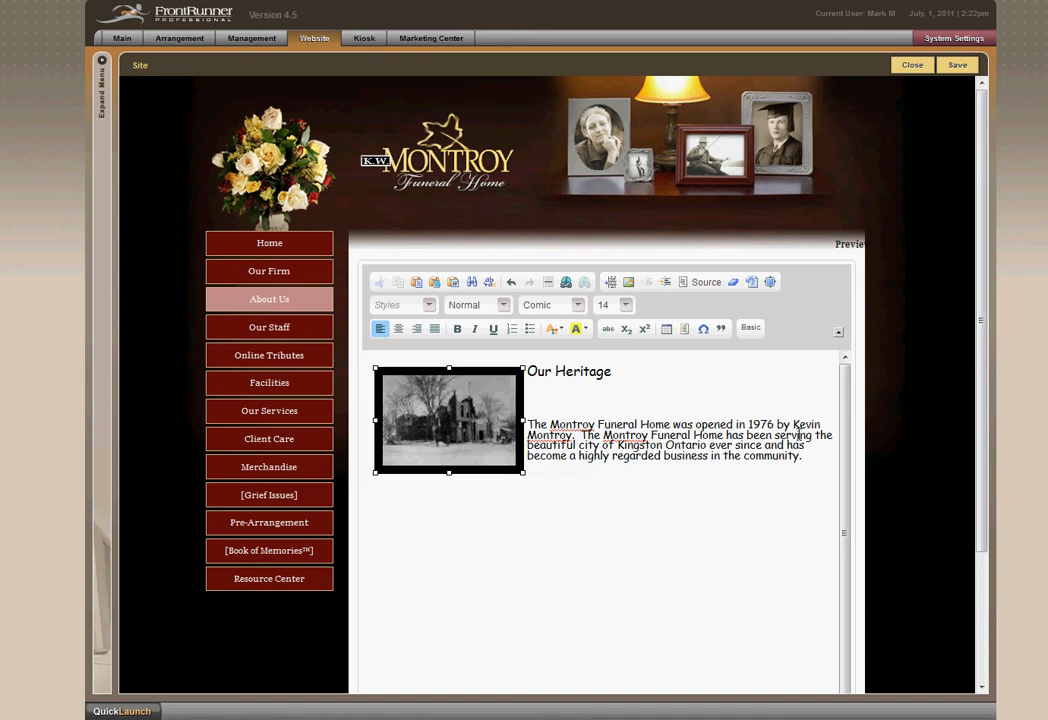
click(852, 249)
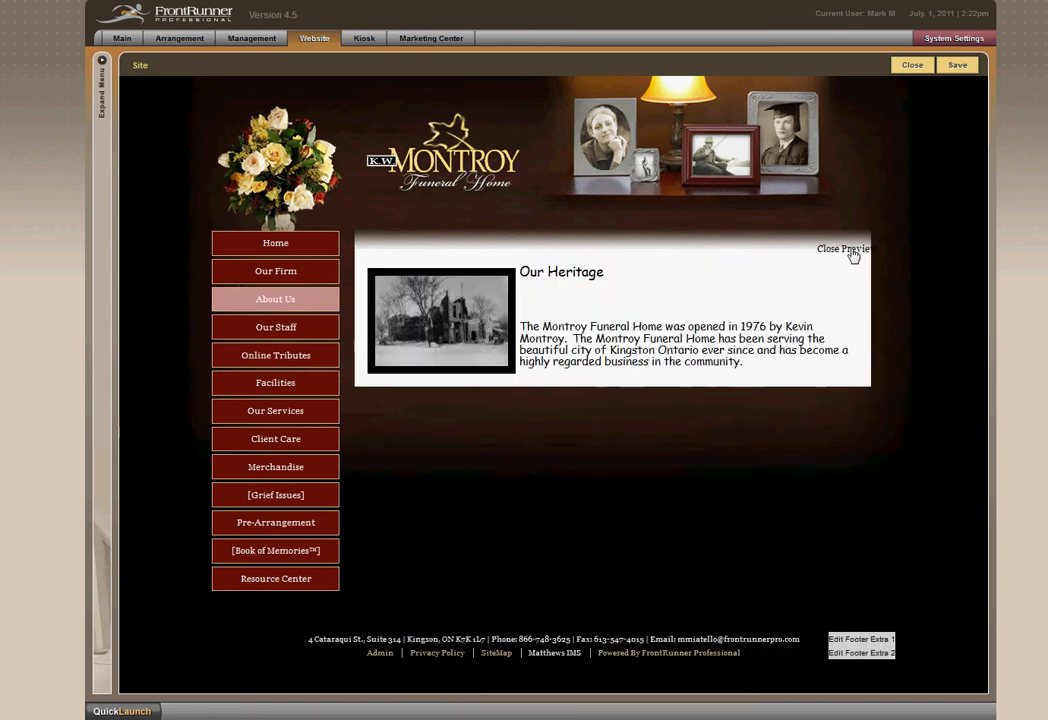
click(852, 252)
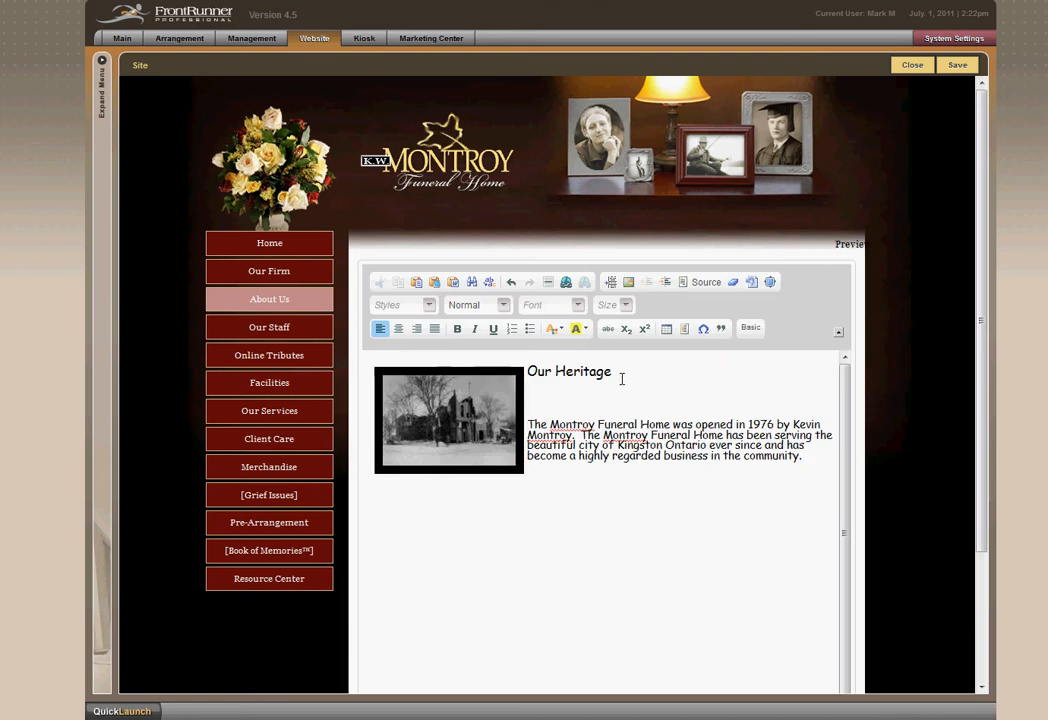
Format the Our Heritage heading as bold, italic and underlined, and check it in the page preview.
drag(621, 379, 530, 379)
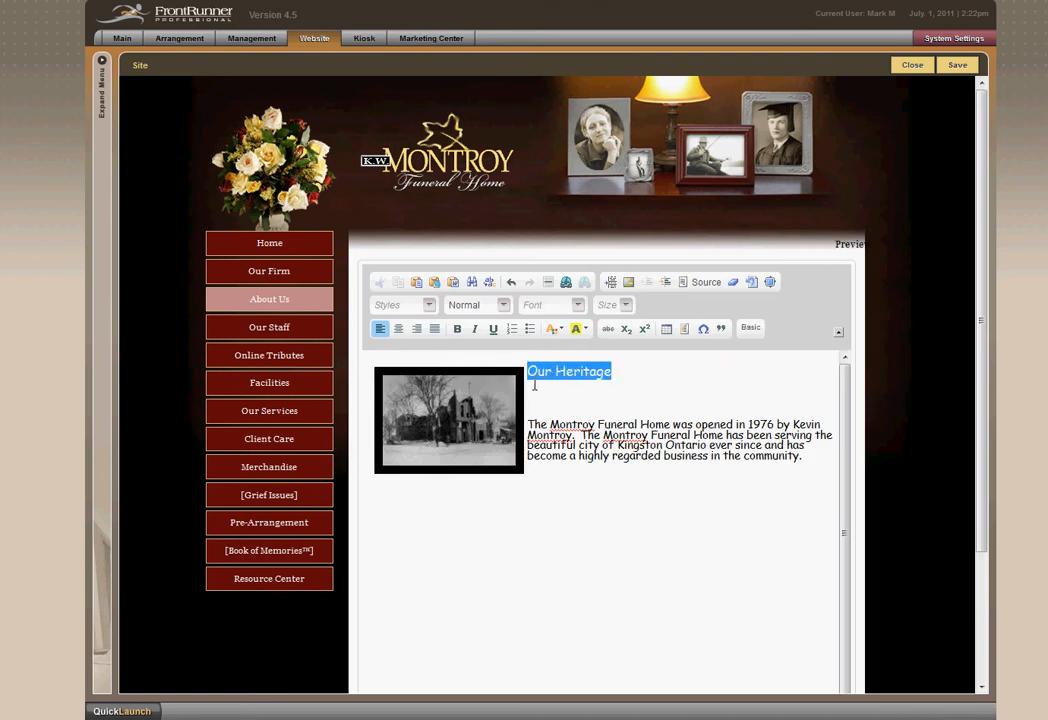
click(458, 329)
click(474, 331)
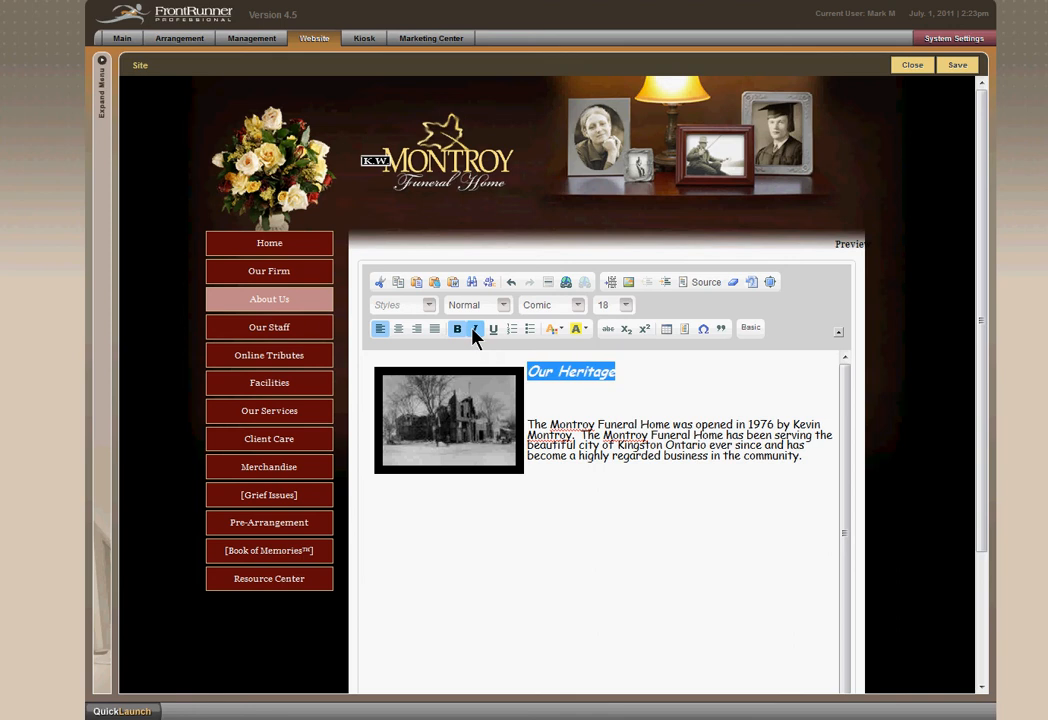
click(493, 330)
click(849, 245)
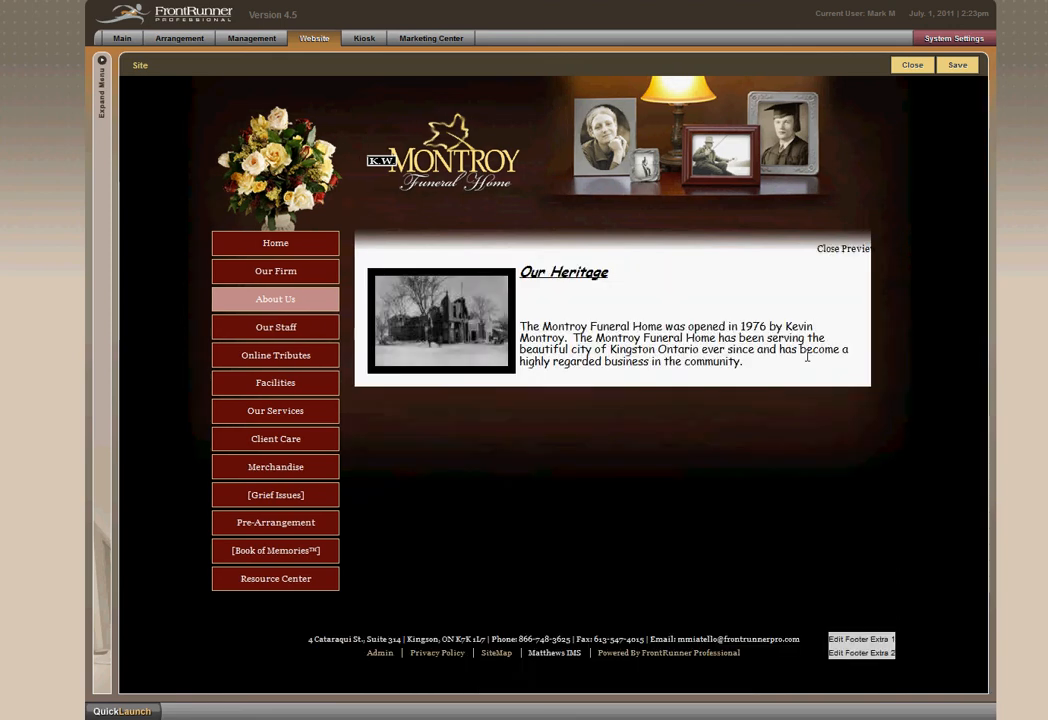
click(852, 250)
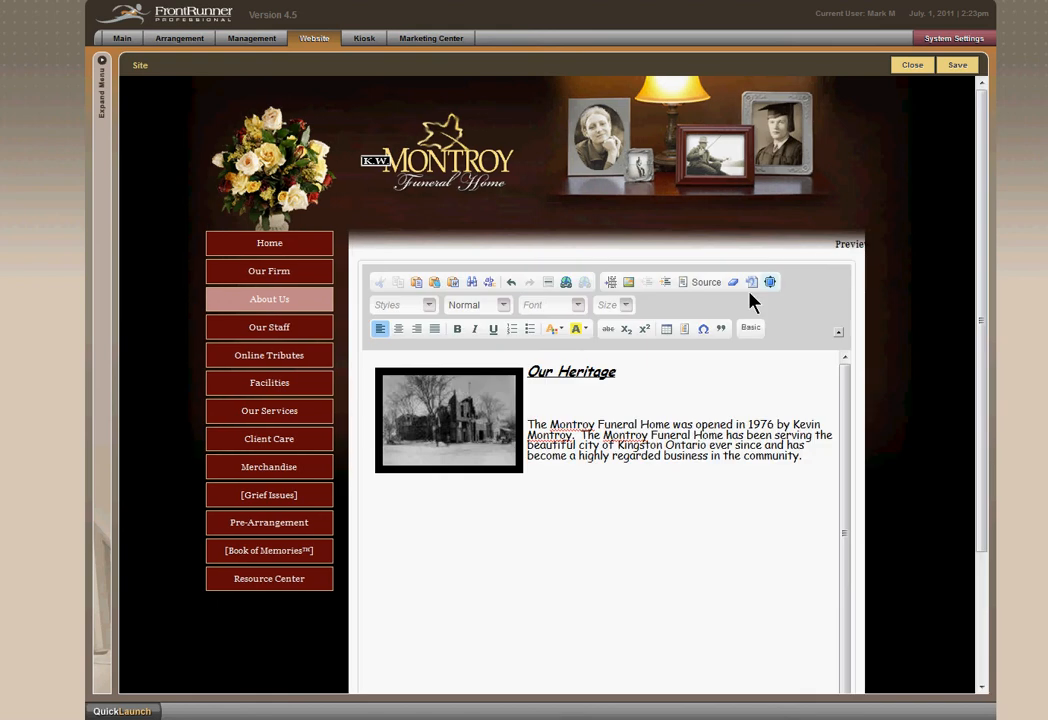
Remove the italic formatting from the Our Heritage heading, keeping it bold and underlined.
drag(624, 373, 528, 373)
click(475, 329)
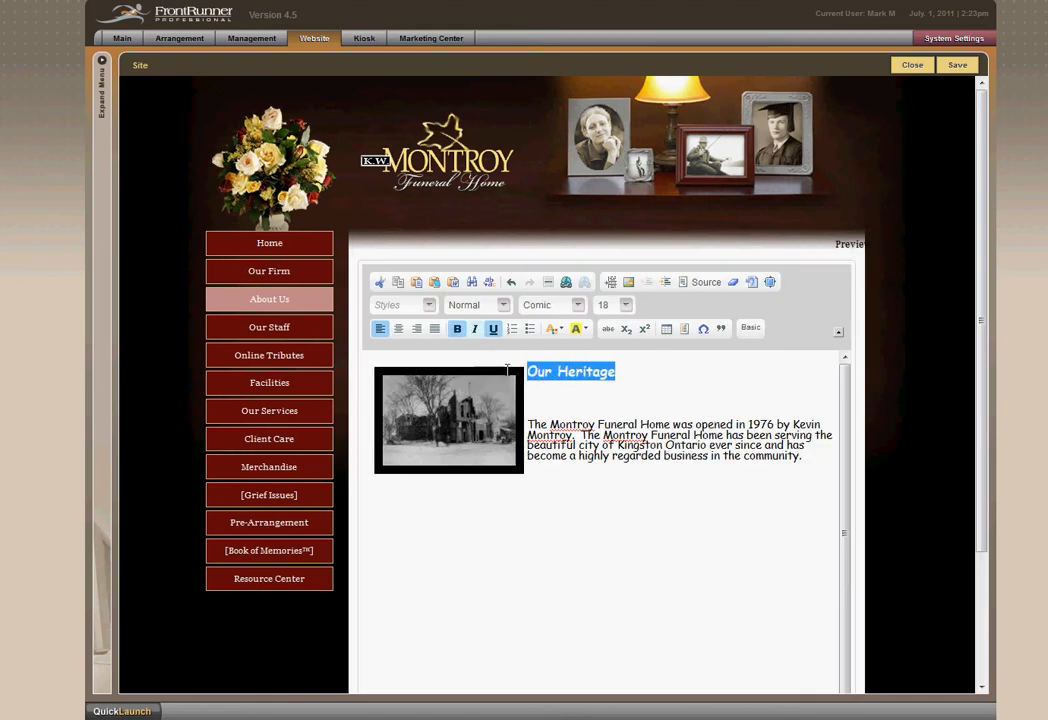
click(621, 492)
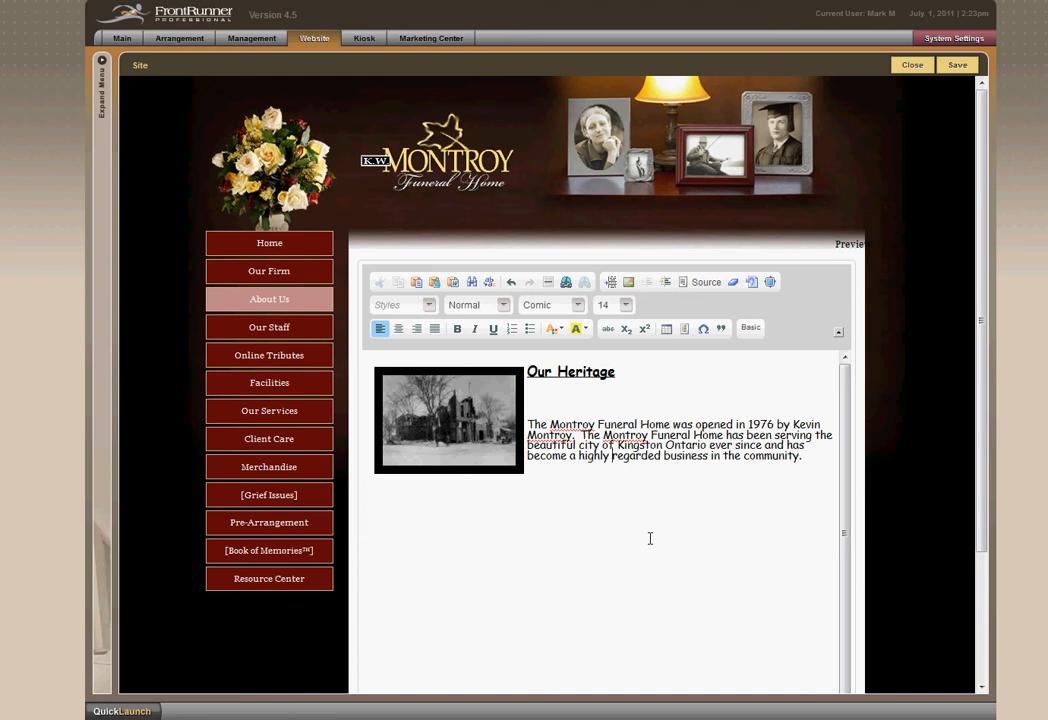
Add the sentence "For more information on the City of Kingston, click here." below the picture and paragraph.
click(824, 467)
text(Form)
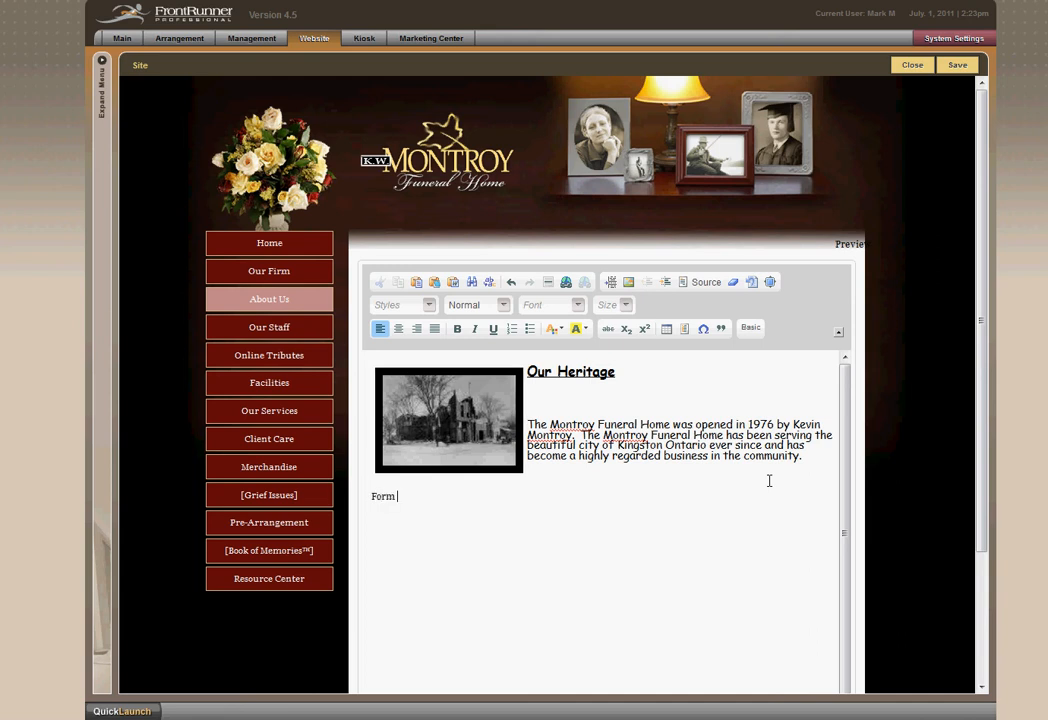
key(BackSpace)
text(more information on the cit)
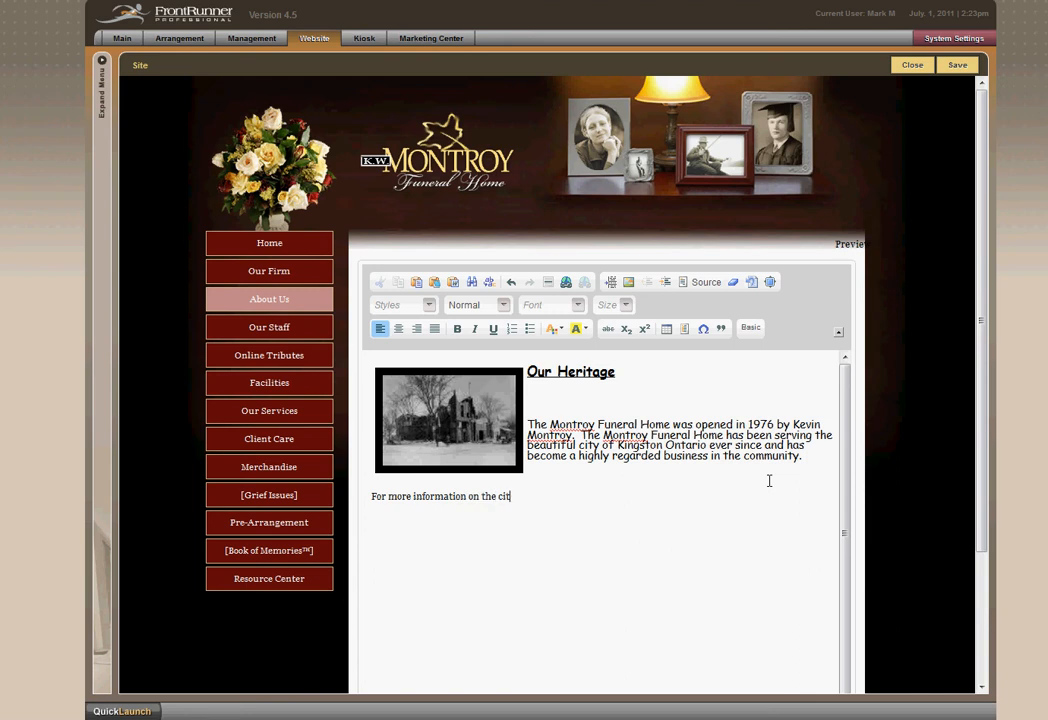
key(BackSpace)
key(BackSpace)
key(BackSpace)
text(City of Kingson, click)
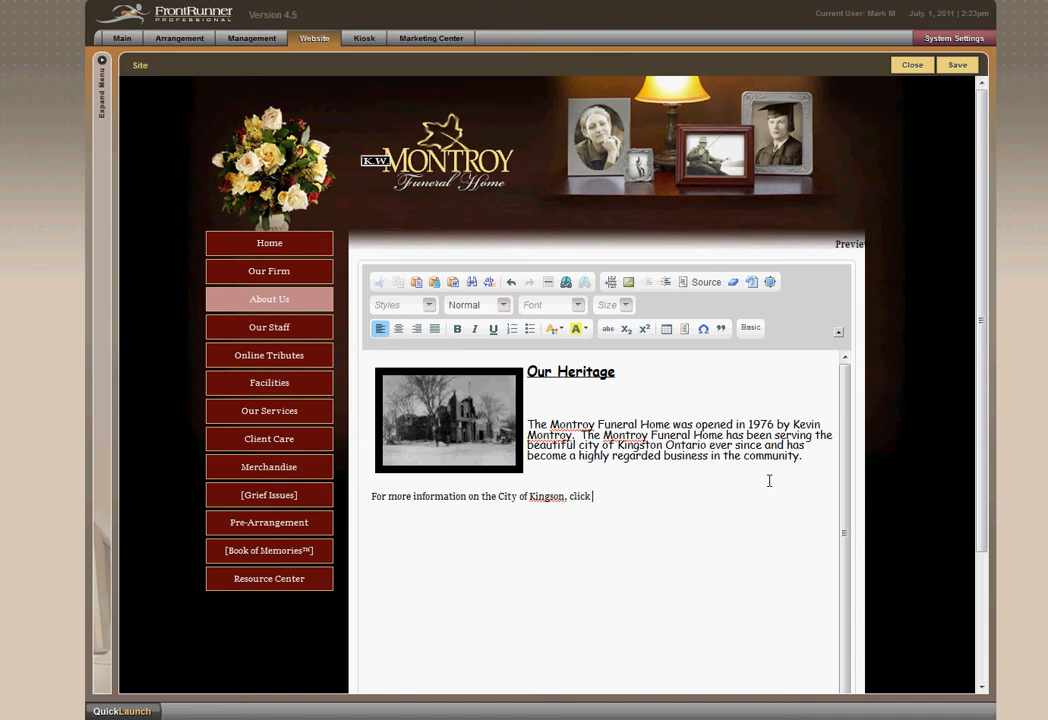
text( here.)
click(553, 499)
text(t)
click(652, 505)
Set the City of Kingston sentence in the Comic font at size 12.
drag(621, 504, 548, 505)
drag(504, 505, 396, 503)
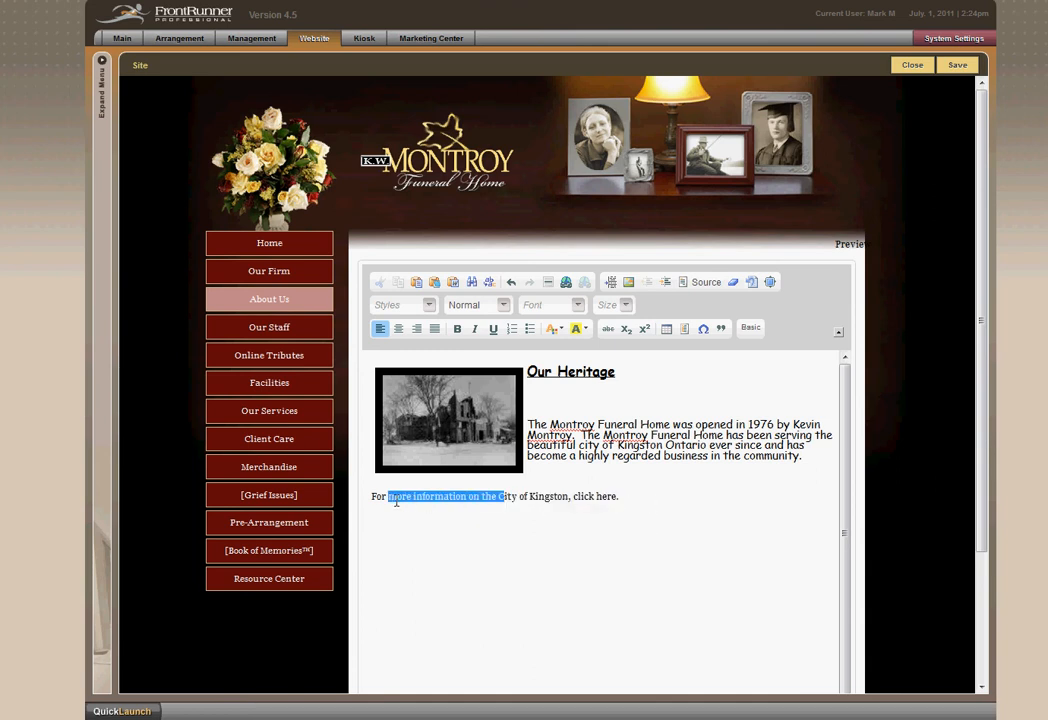
triple_click(627, 503)
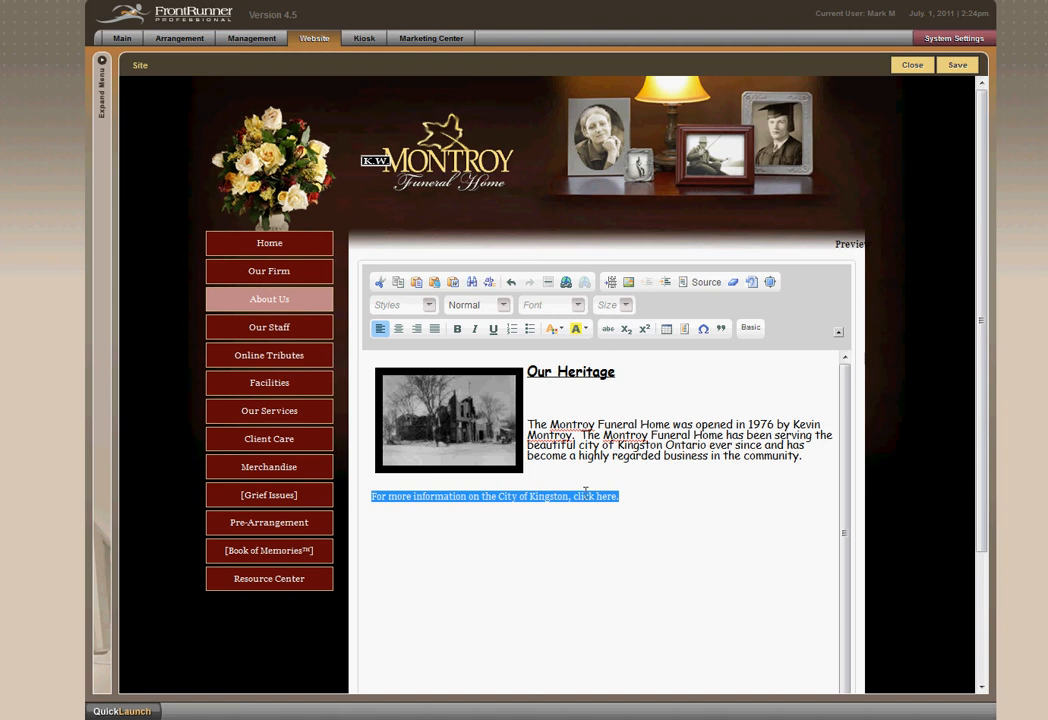
click(578, 310)
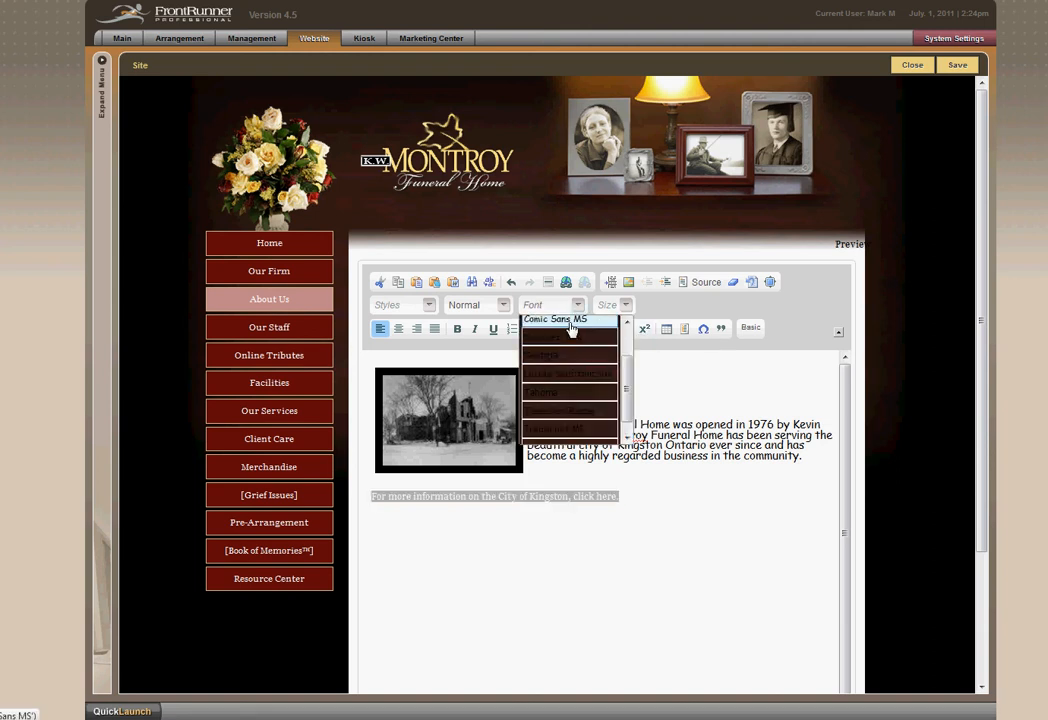
click(570, 322)
click(624, 307)
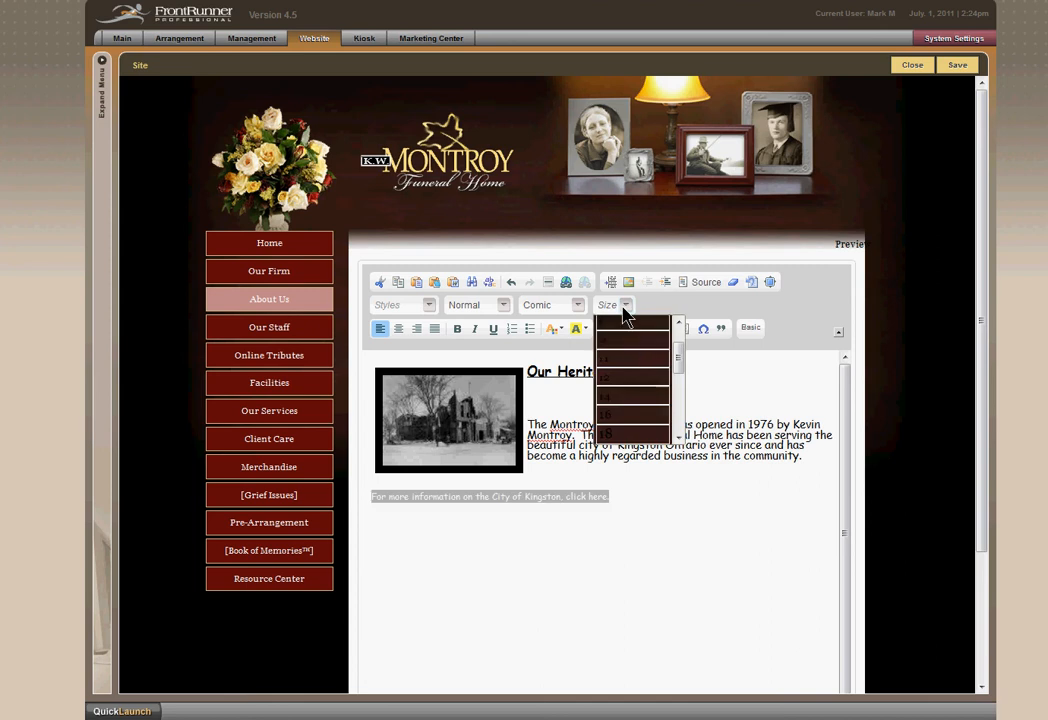
click(635, 379)
click(667, 519)
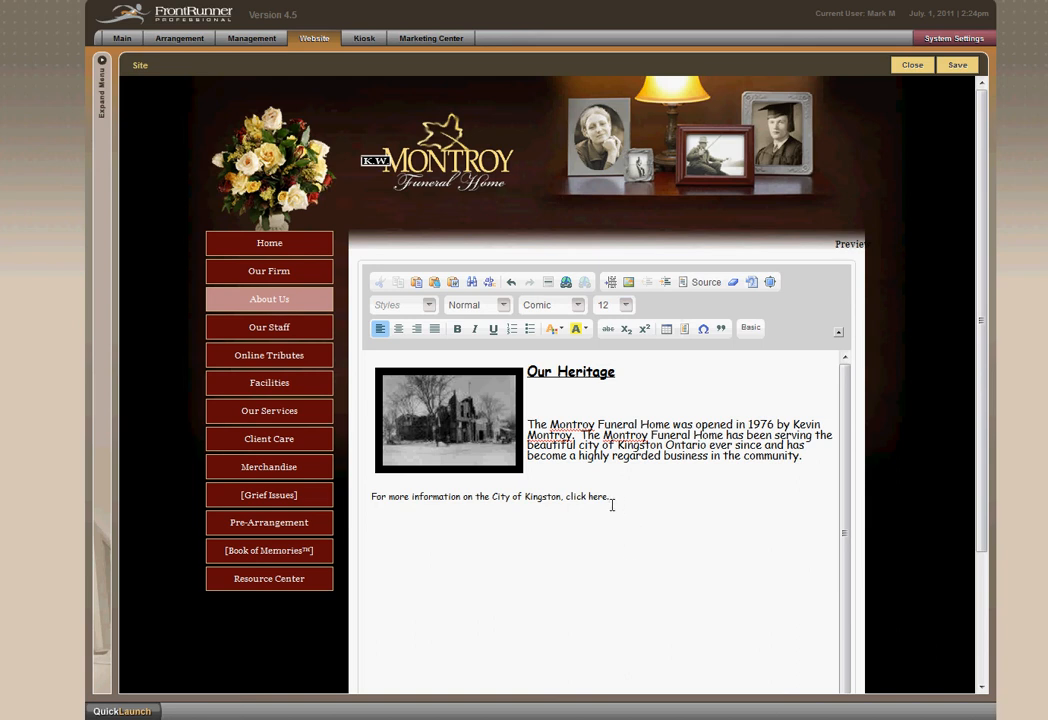
drag(612, 505, 596, 501)
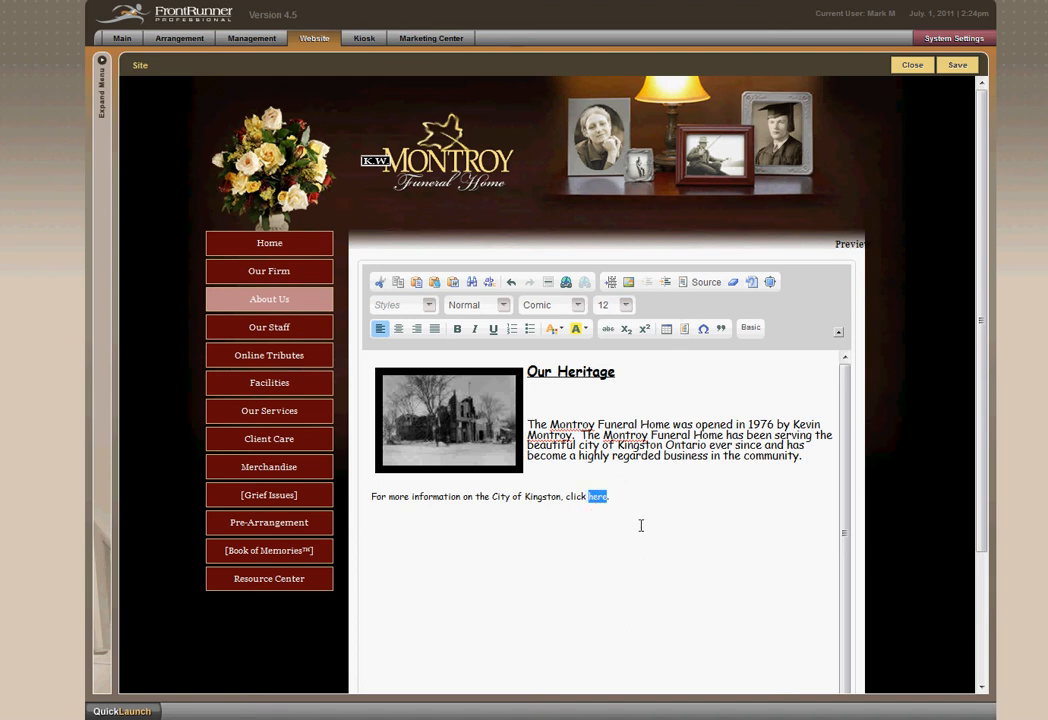
click(566, 284)
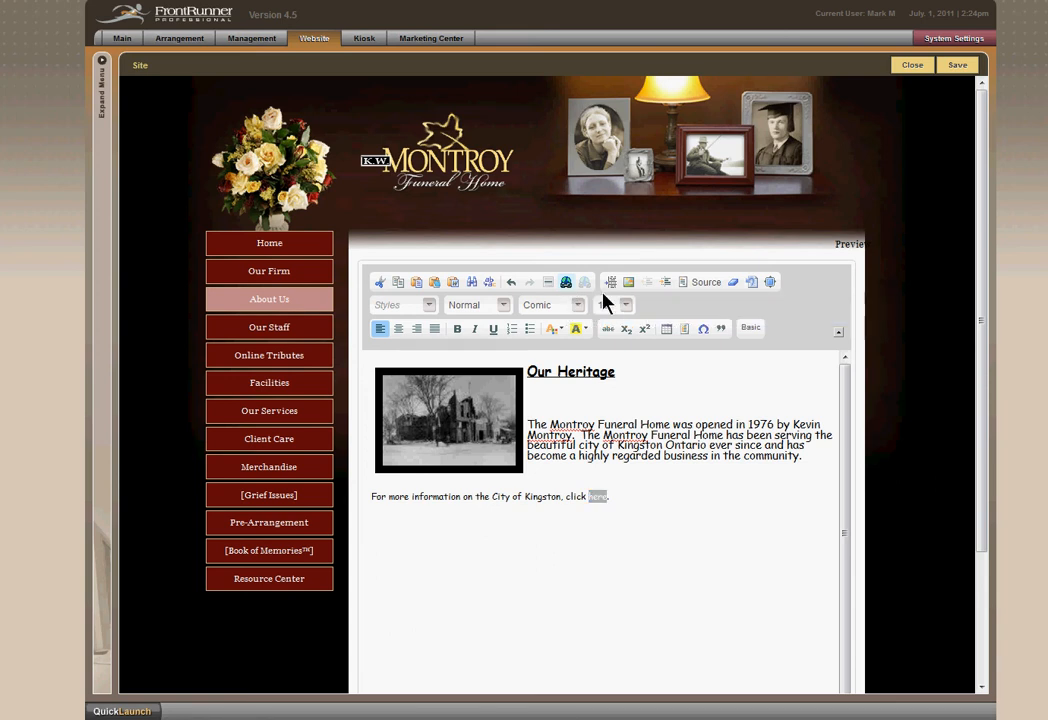
drag(924, 117, 356, 147)
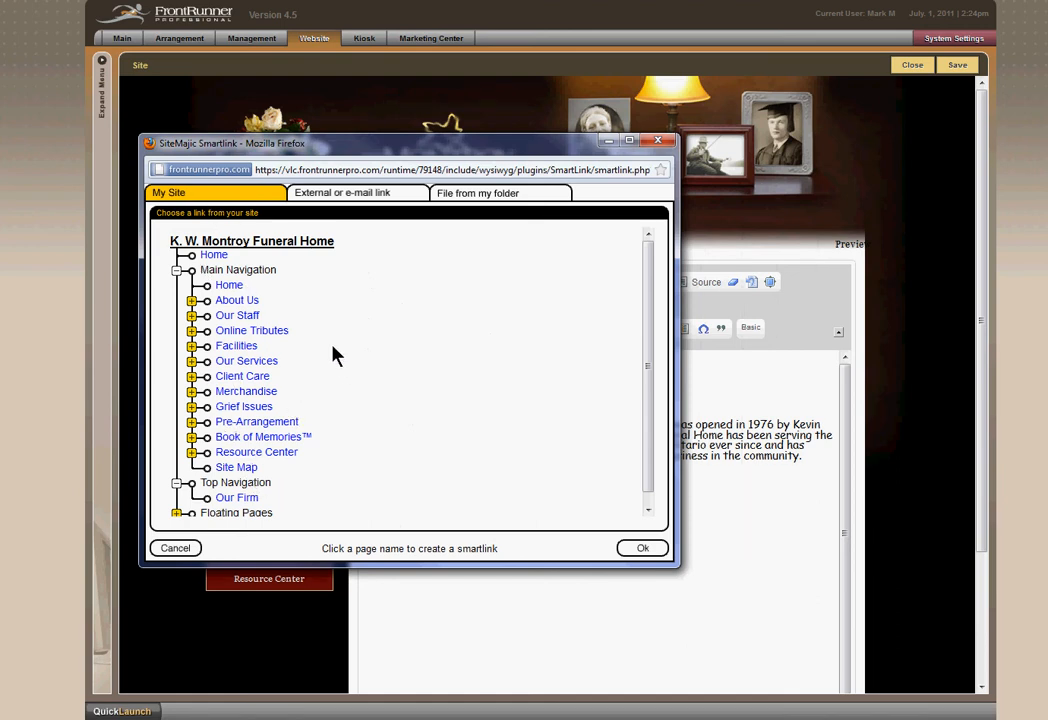
click(481, 194)
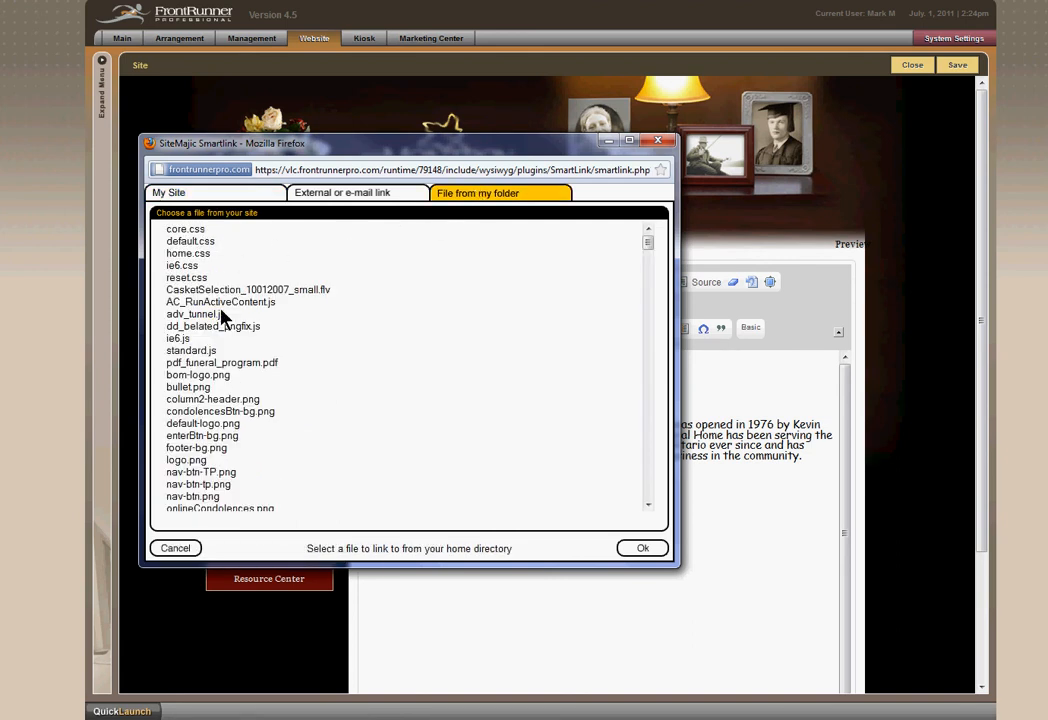
click(366, 194)
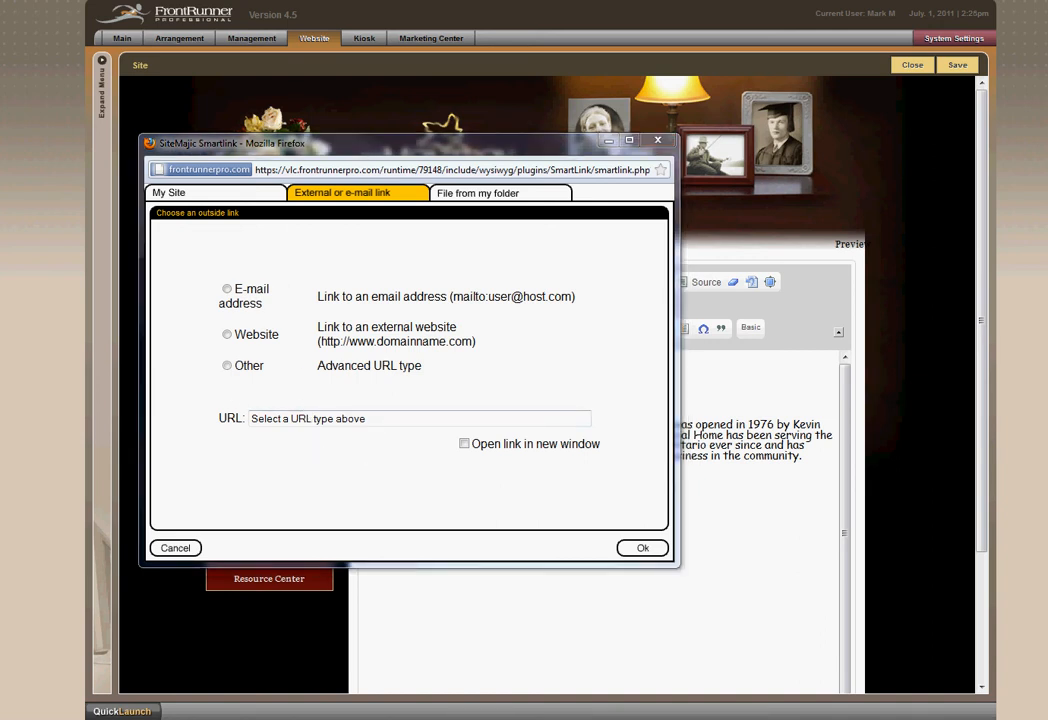
click(344, 418)
text(http://www.cityofkingston.ca)
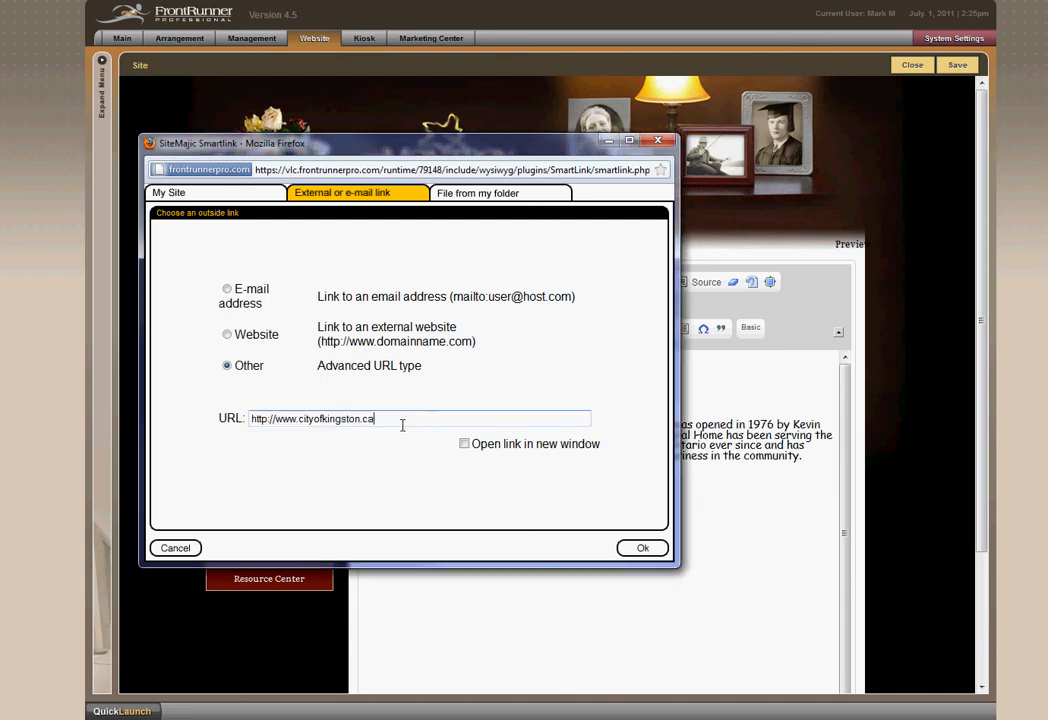
click(464, 444)
click(643, 556)
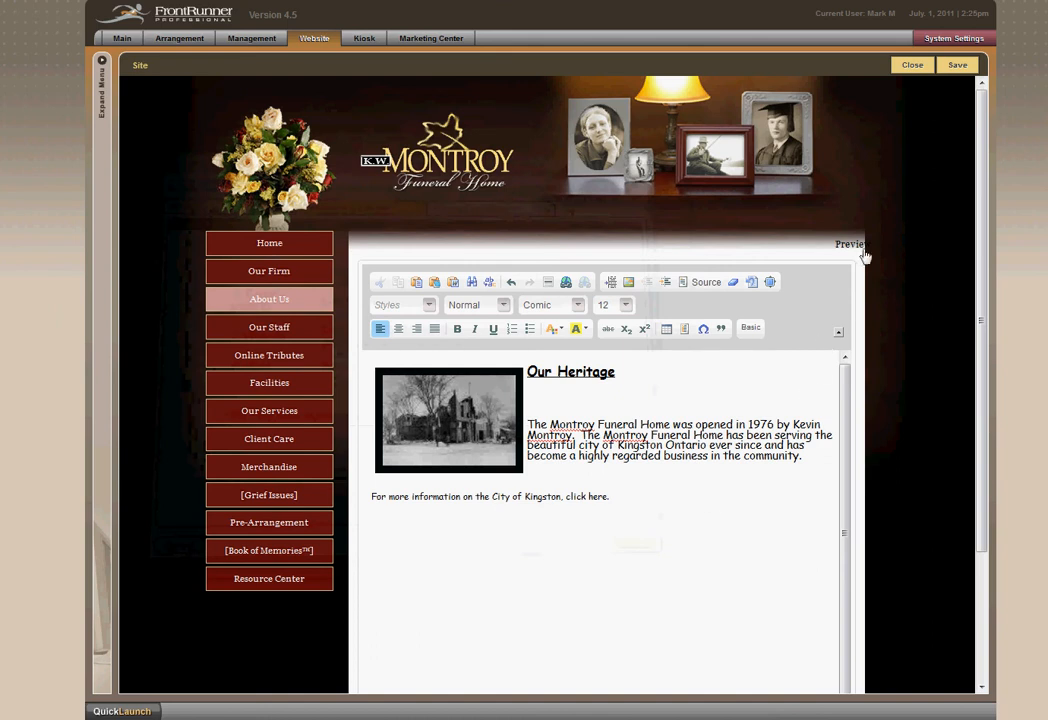
Save the Our Heritage page, test the "here" link, and close the City of Kingston site.
click(957, 64)
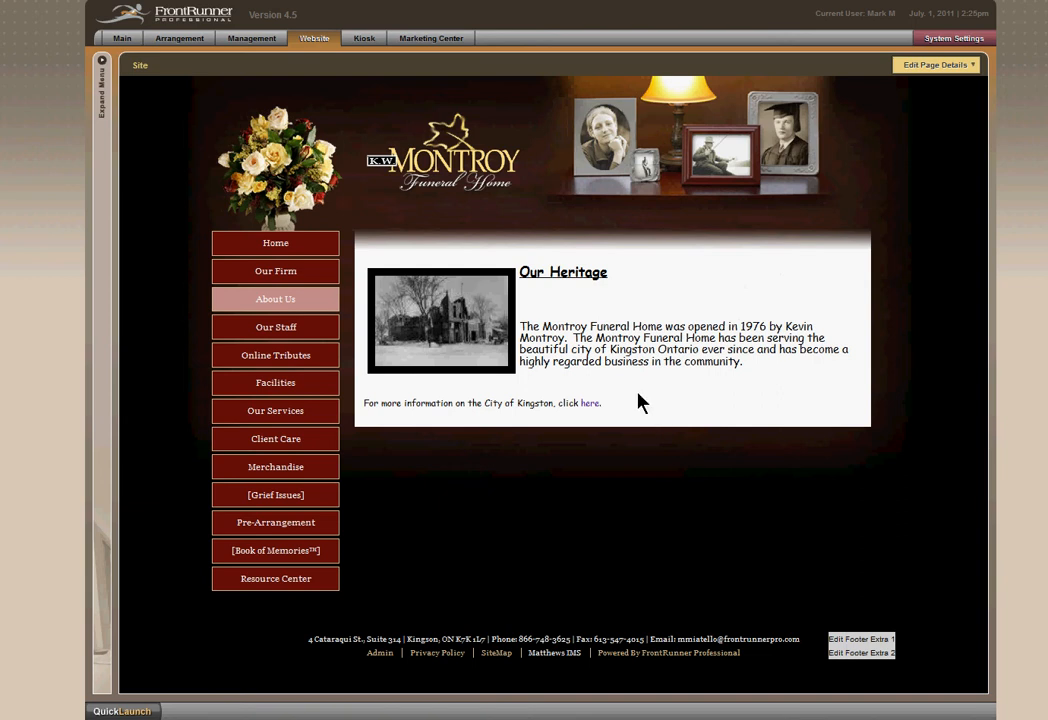
click(590, 403)
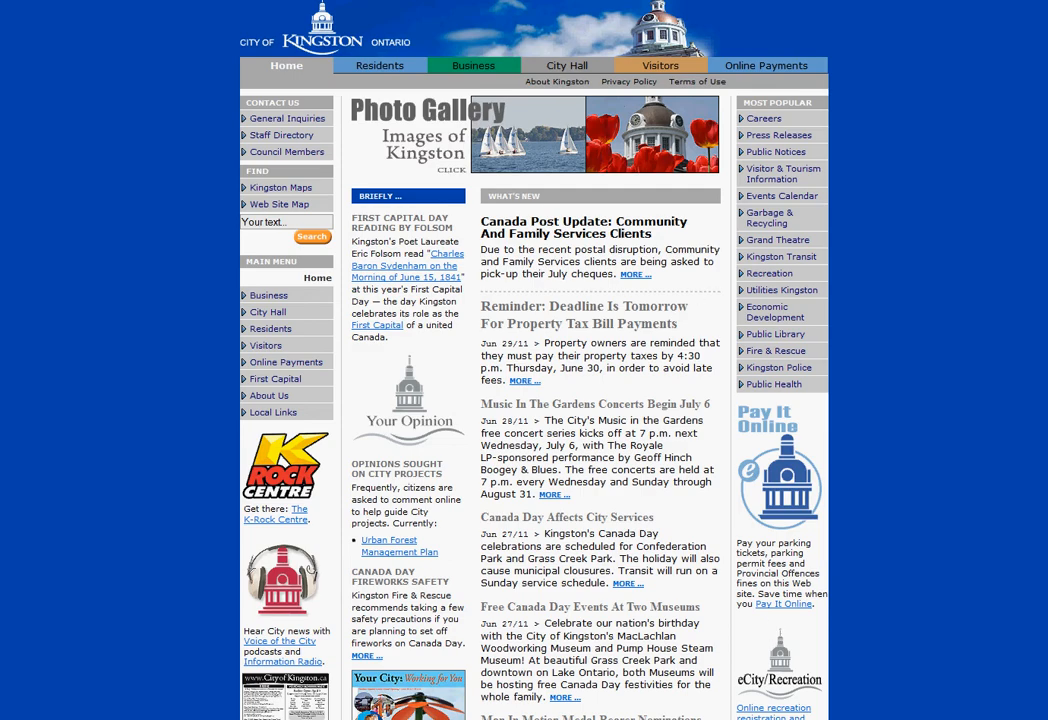
key(alt+F4)
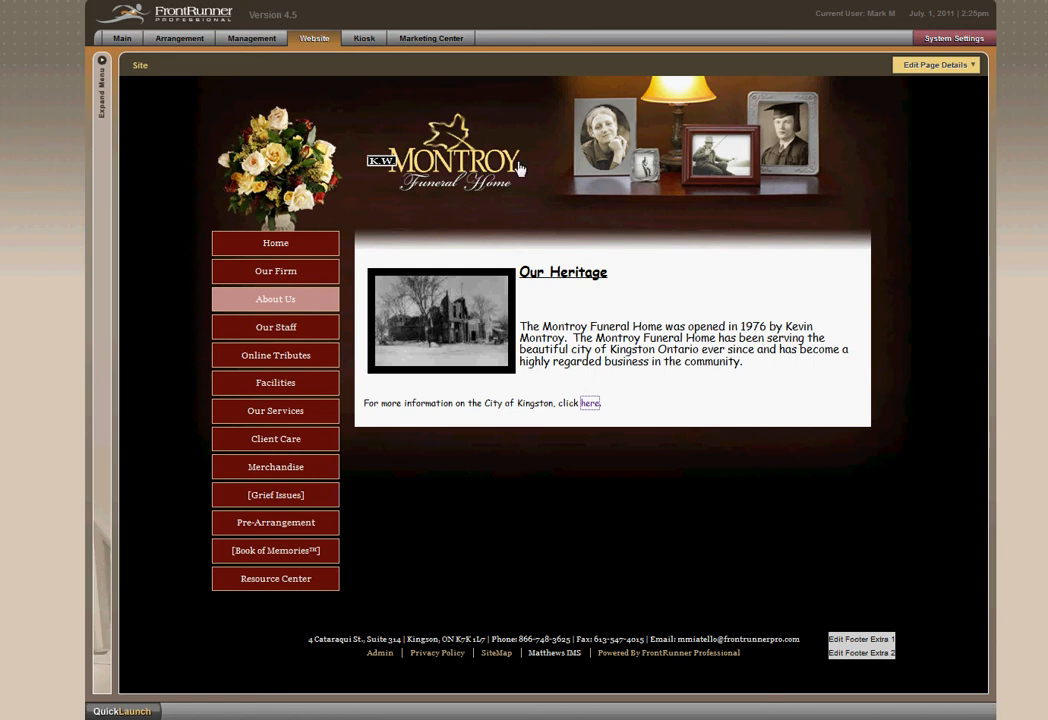
Go to the Licensed Staff page under Our Staff and open its page details for editing.
mouse_move(271, 332)
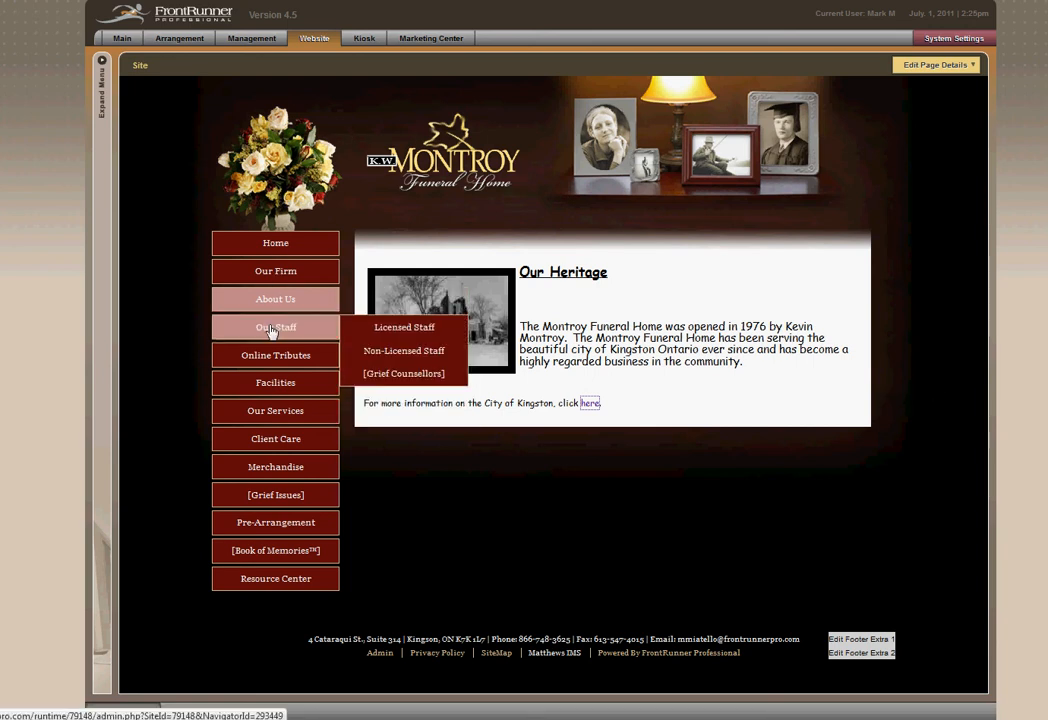
click(406, 330)
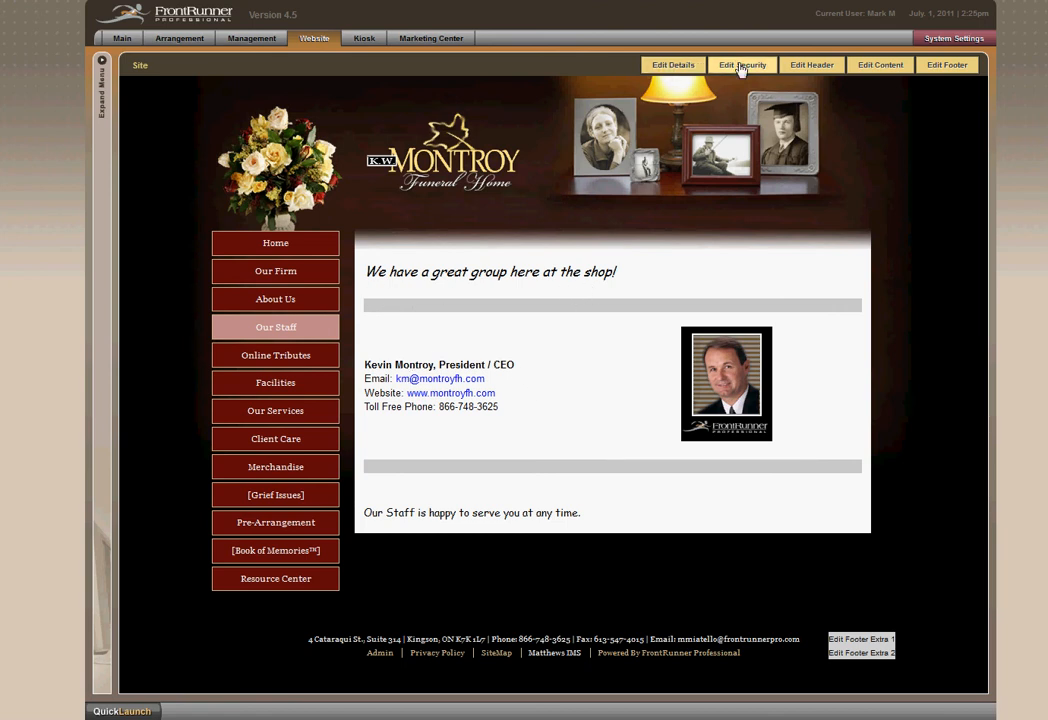
click(678, 66)
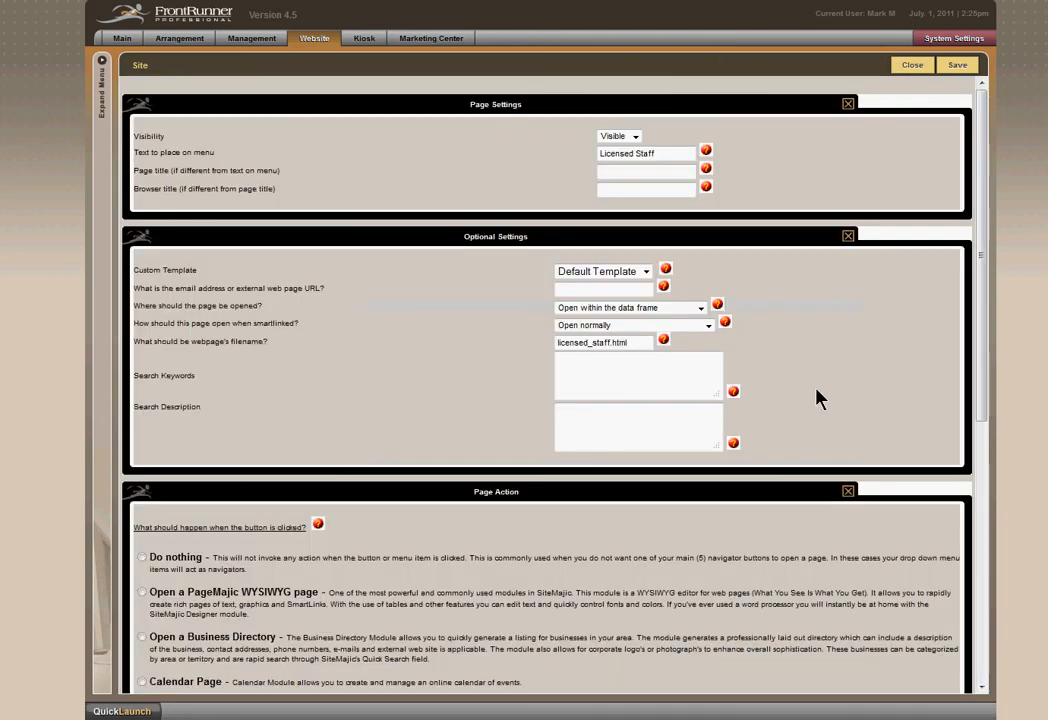
Review the page action choices in the Licensed Staff page details, including Open a Staff Directory, and close the details without saving.
scroll(814, 416, down, 3)
scroll(465, 530, down, 5)
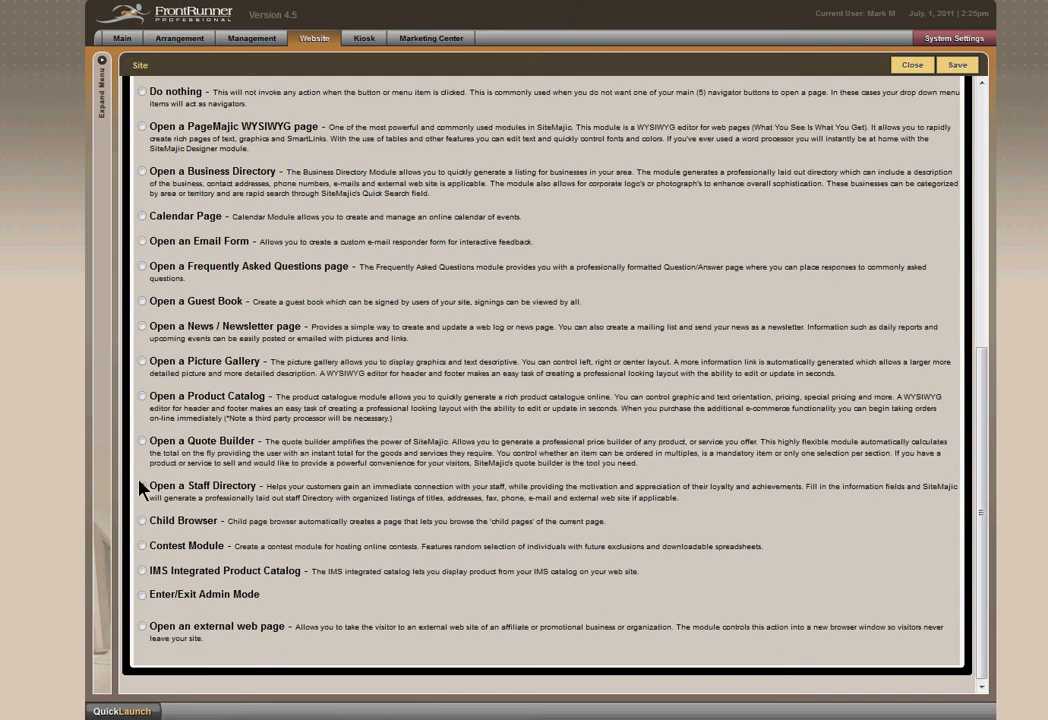
click(912, 66)
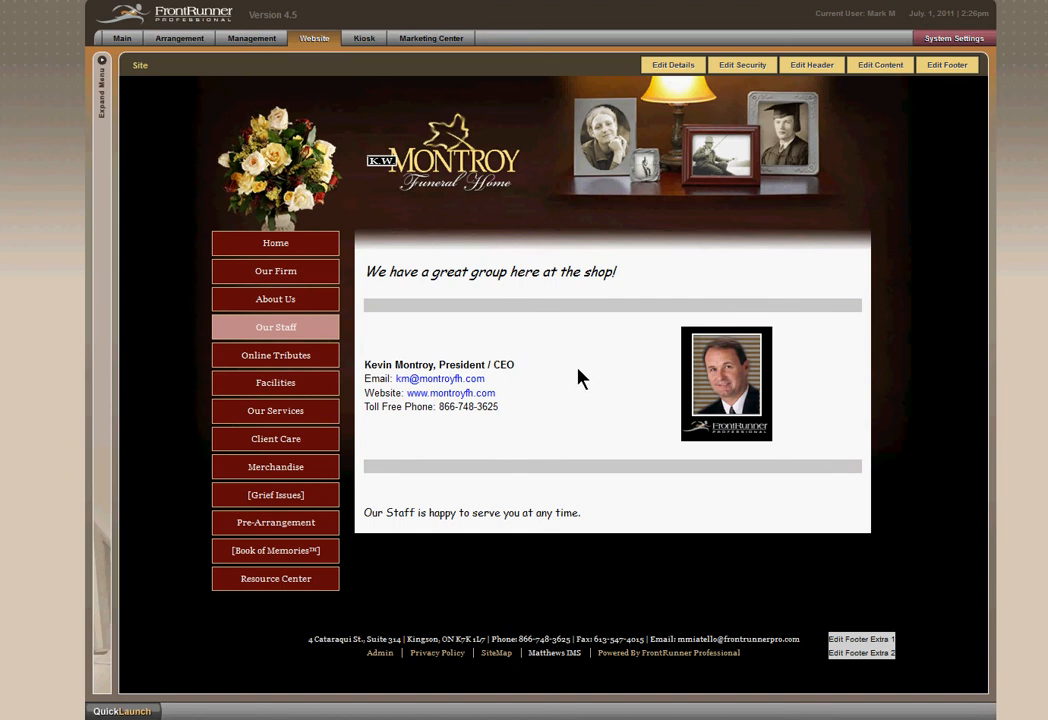
Go to the Non-Licensed Staff page under Our Staff, edit its content and start a new staff entry.
mouse_move(335, 327)
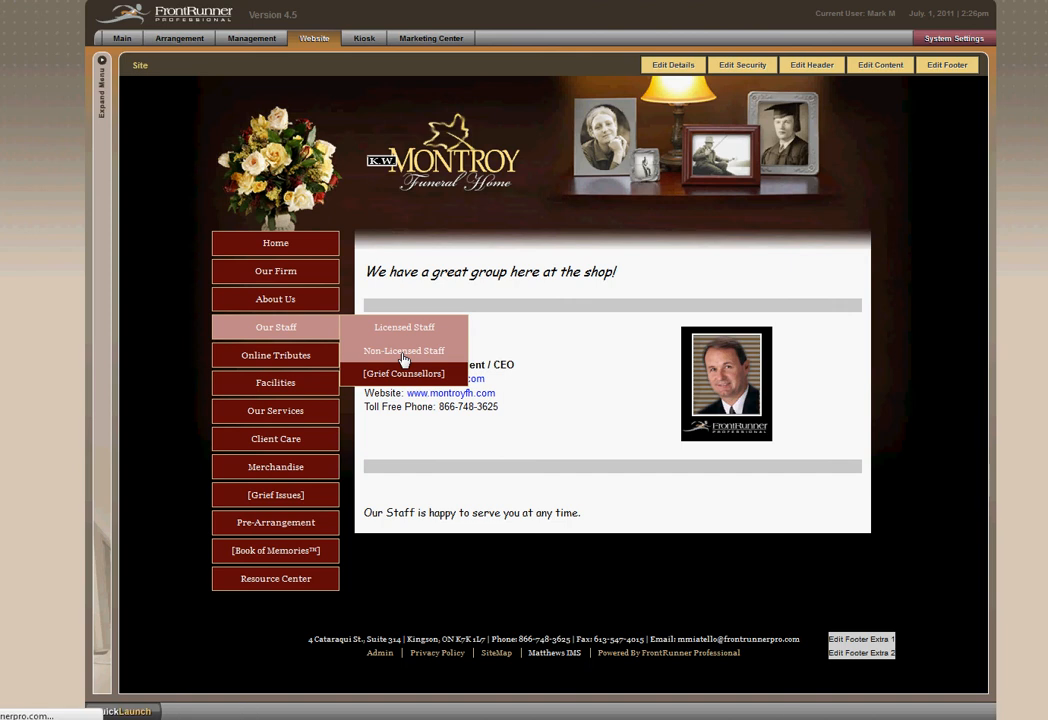
click(403, 351)
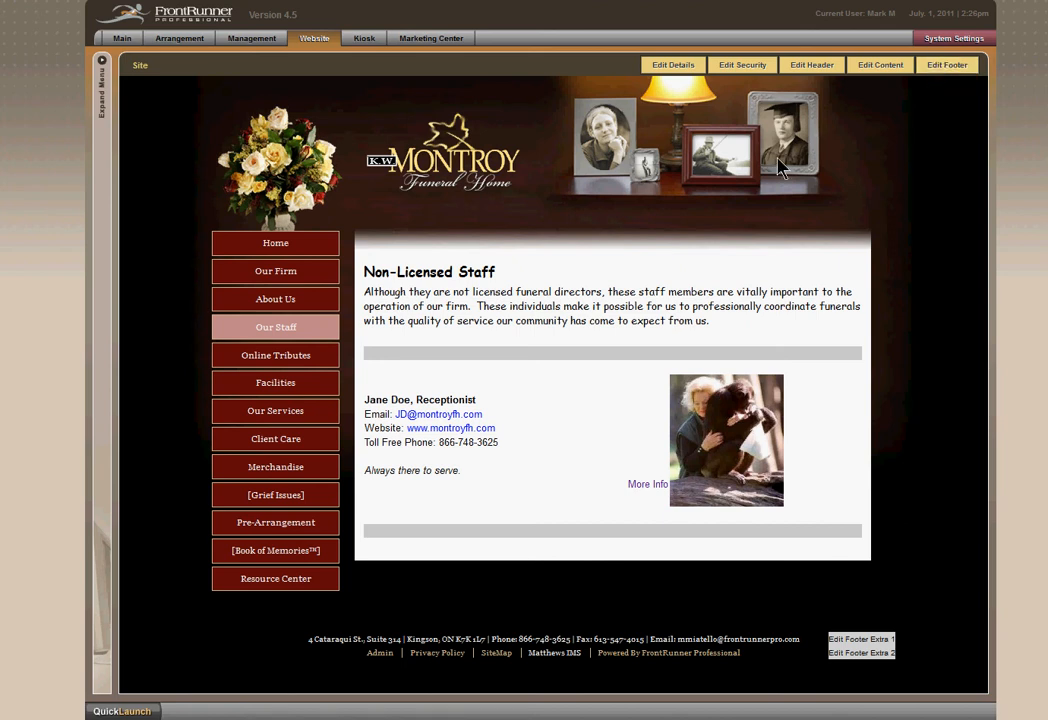
click(880, 66)
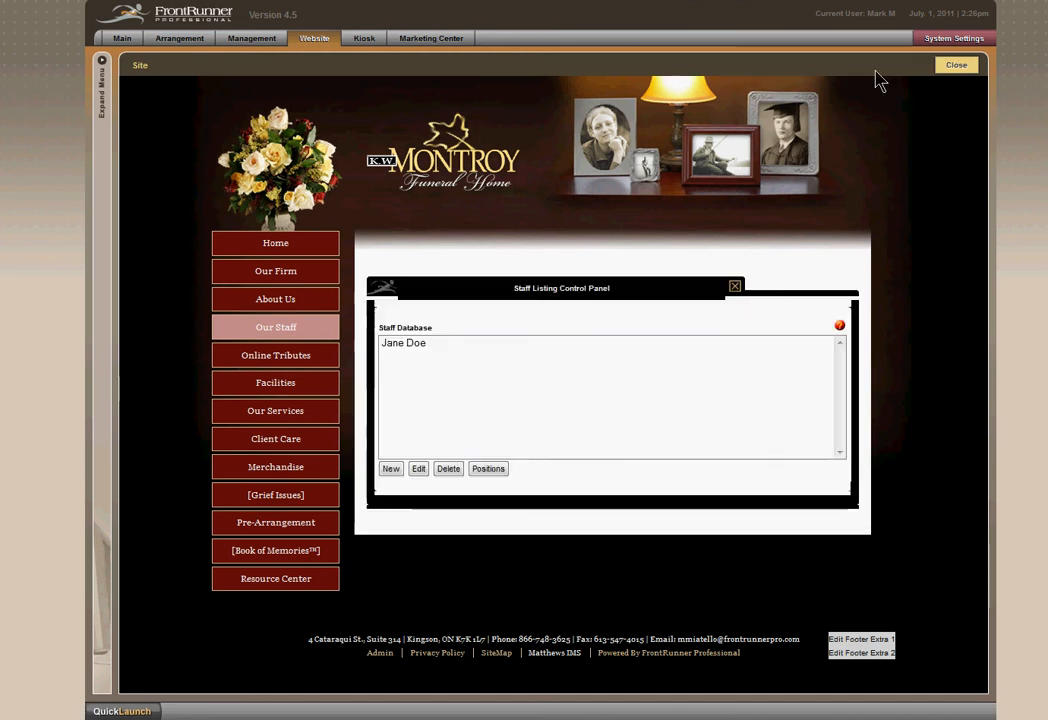
click(418, 344)
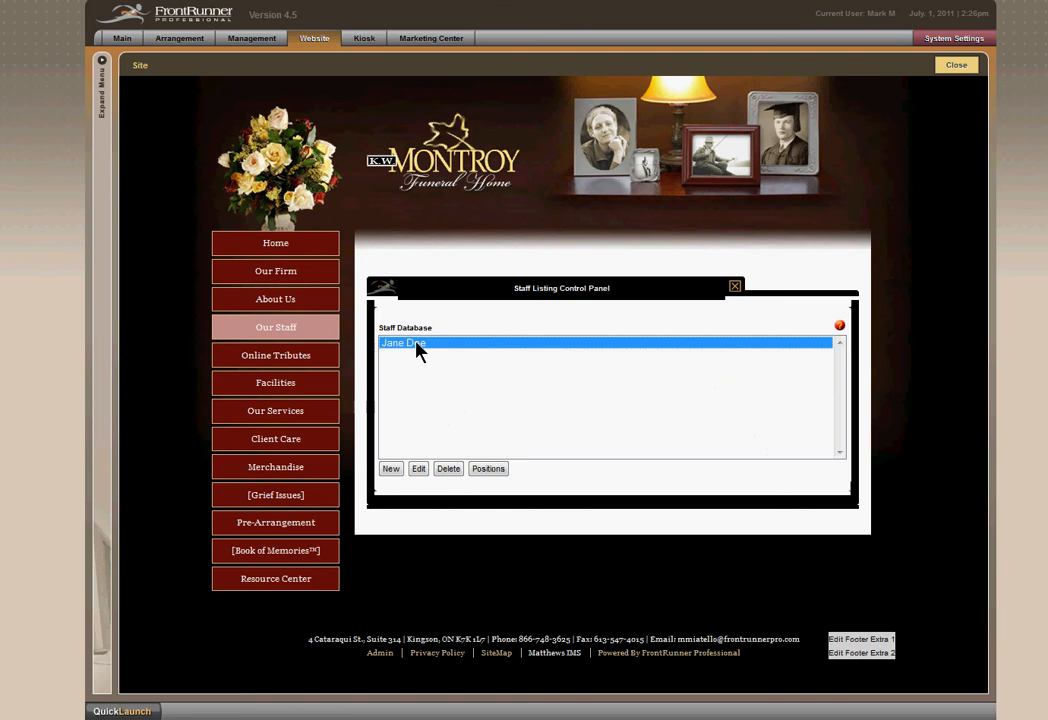
click(398, 472)
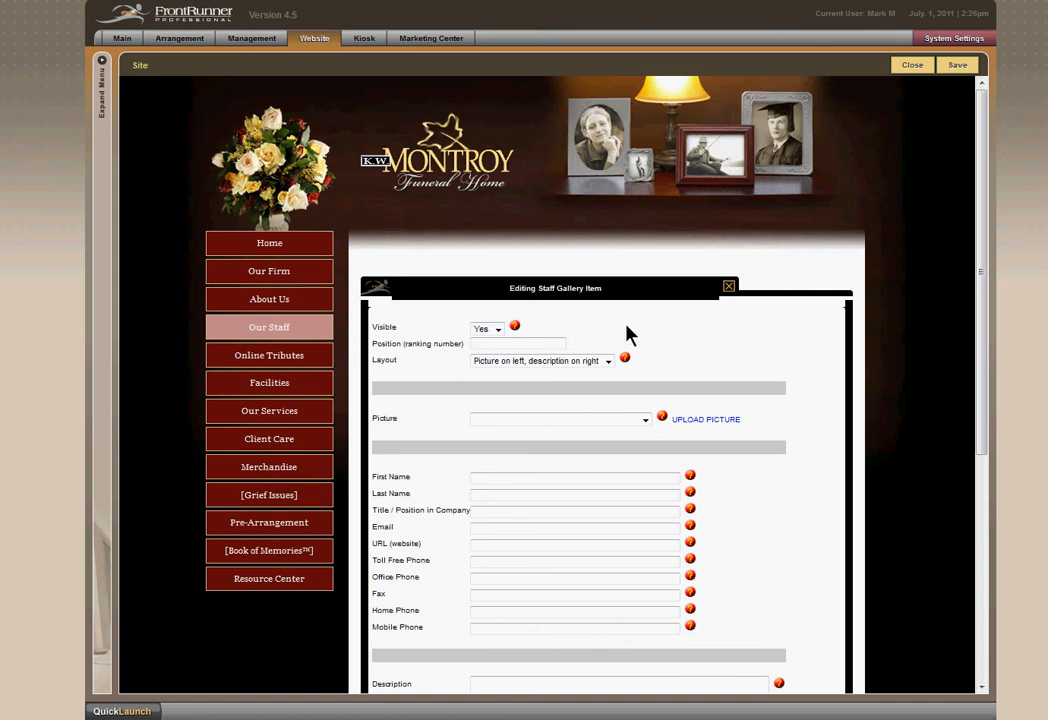
Look through the visibility, position and layout options of the new staff entry.
click(498, 329)
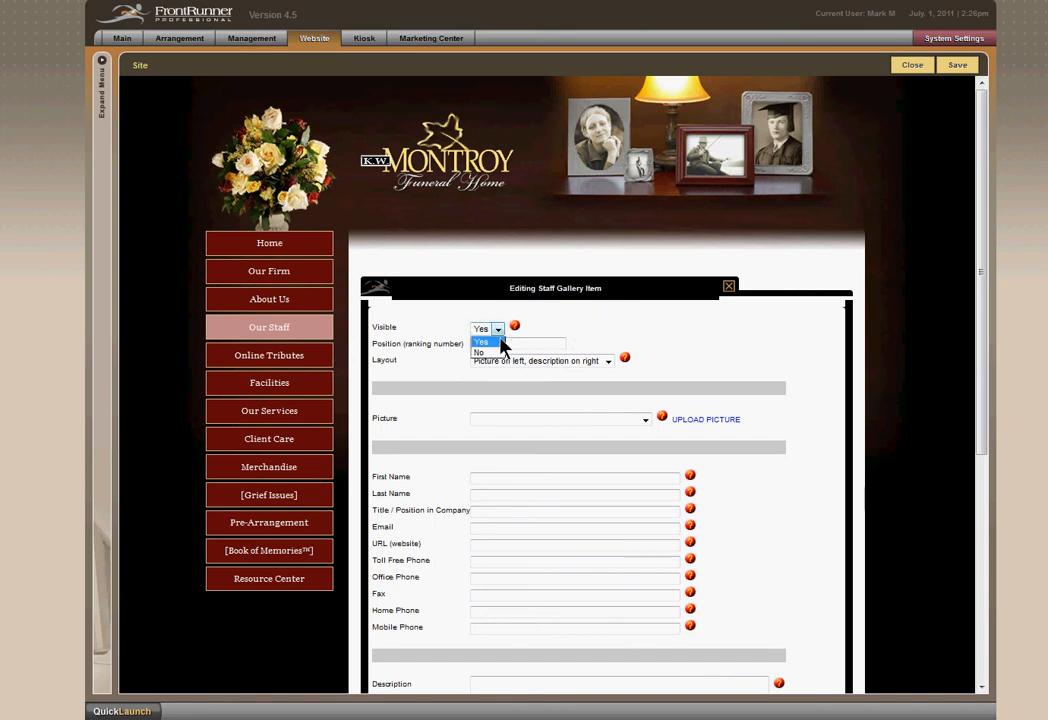
click(560, 330)
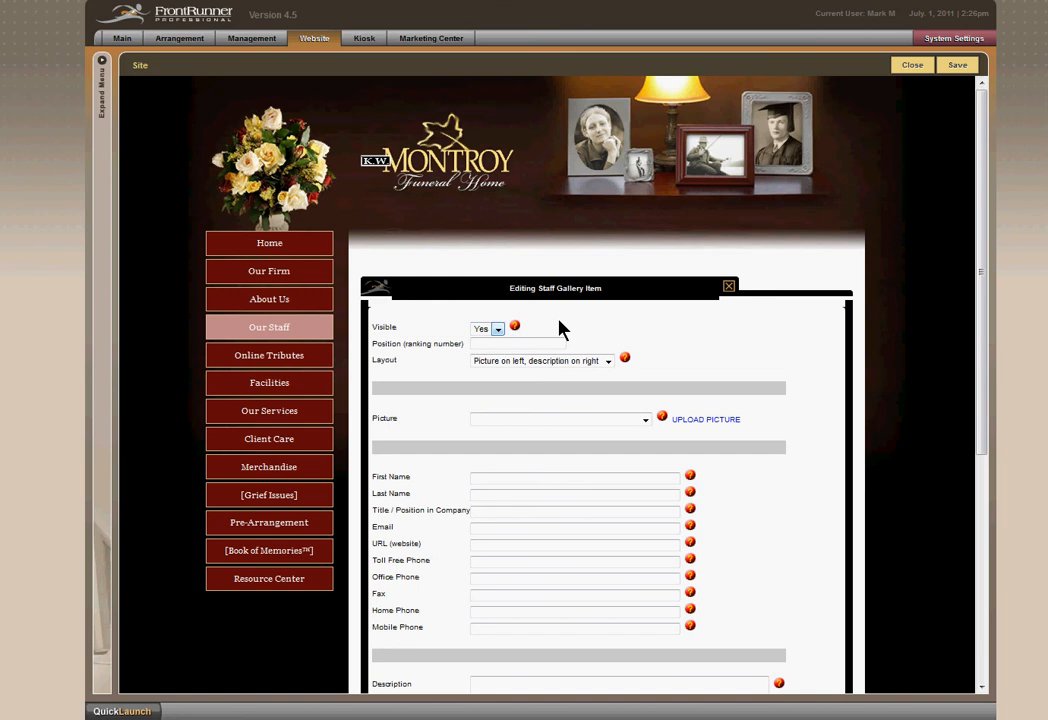
click(543, 344)
click(608, 362)
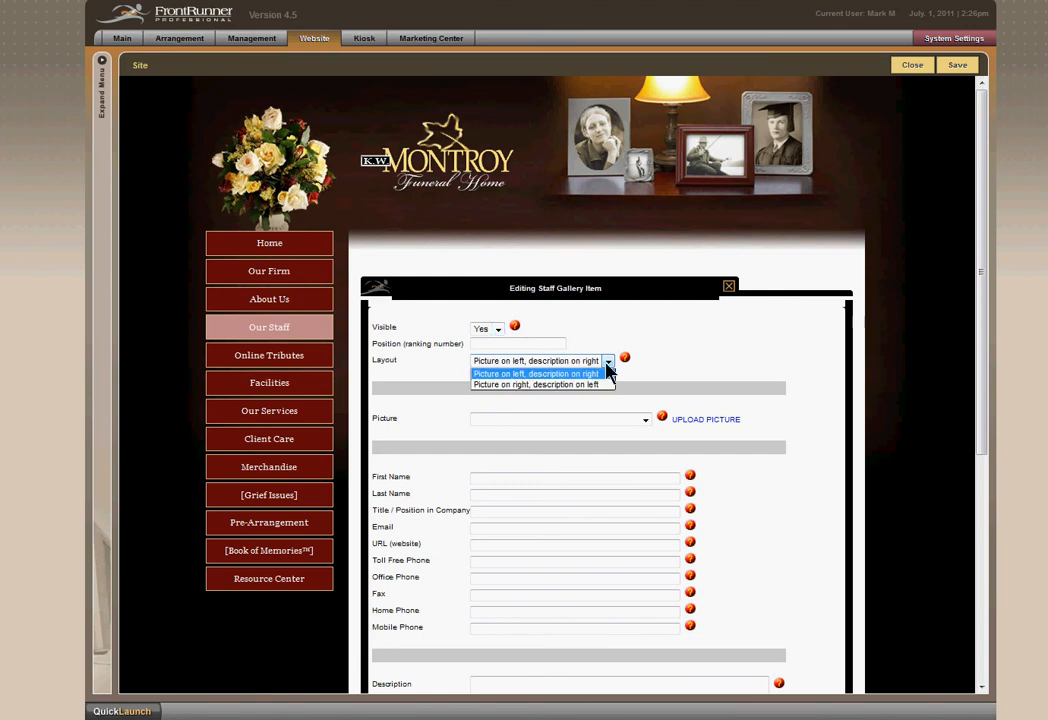
click(606, 364)
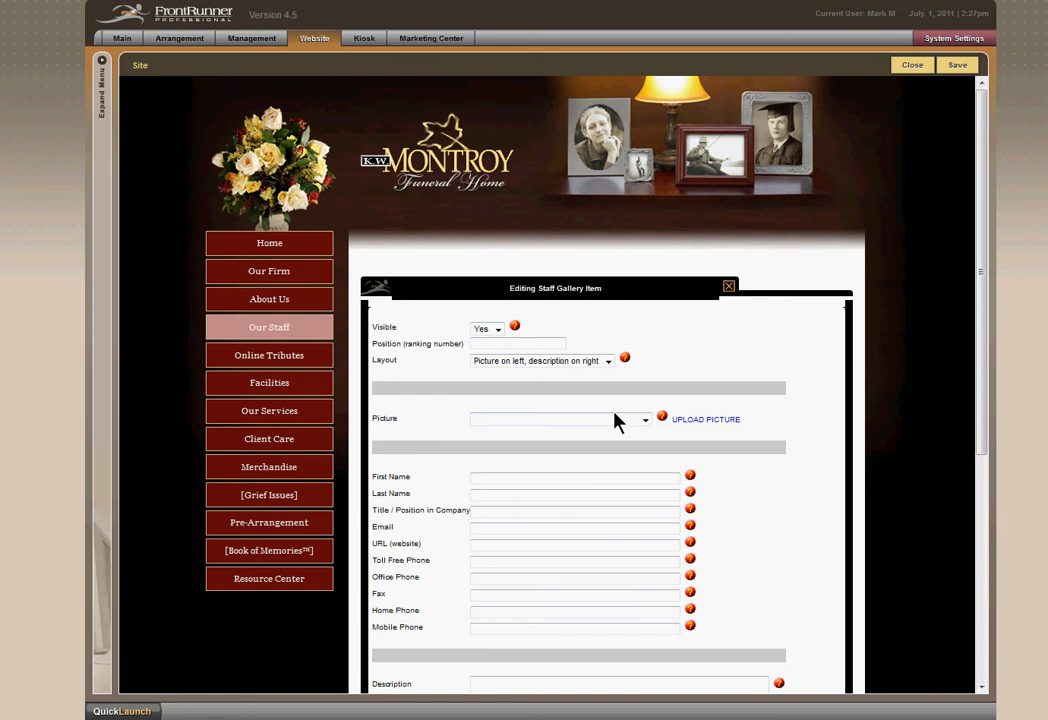
Upload the picture "photo for work3" from the Photos folder for the new staff entry.
click(645, 422)
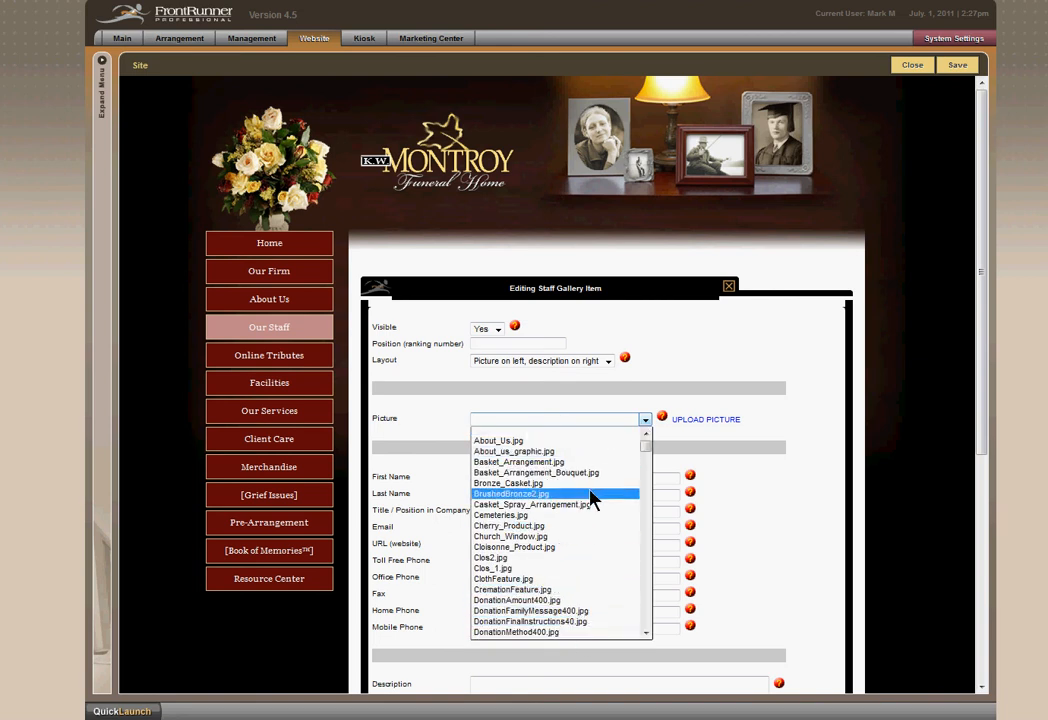
click(705, 419)
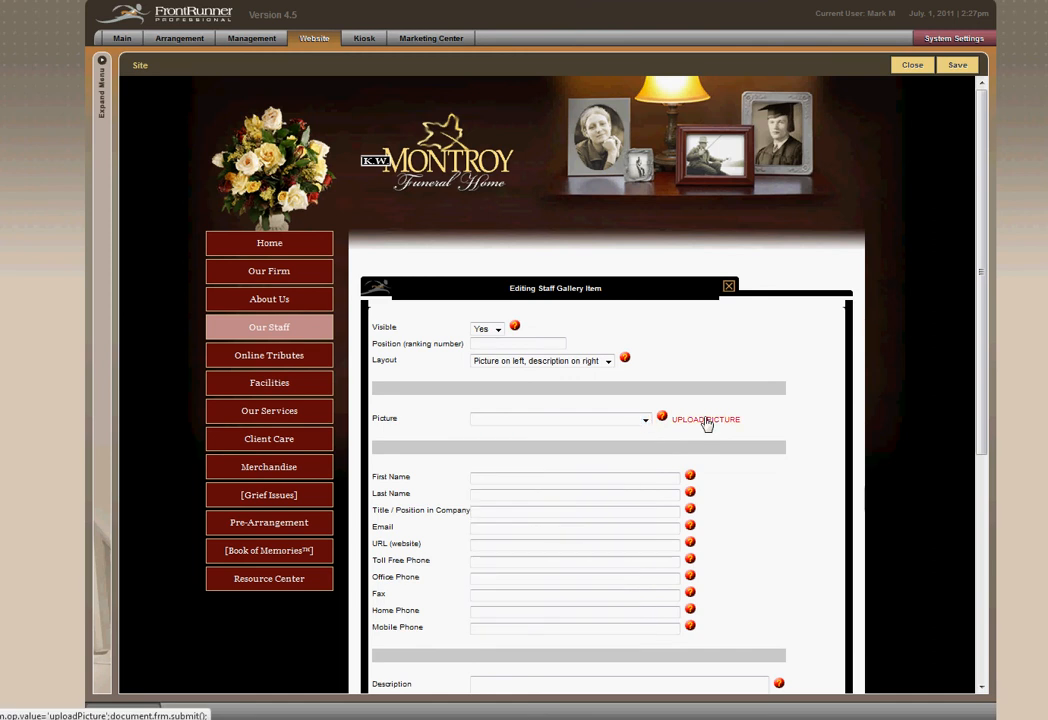
click(705, 419)
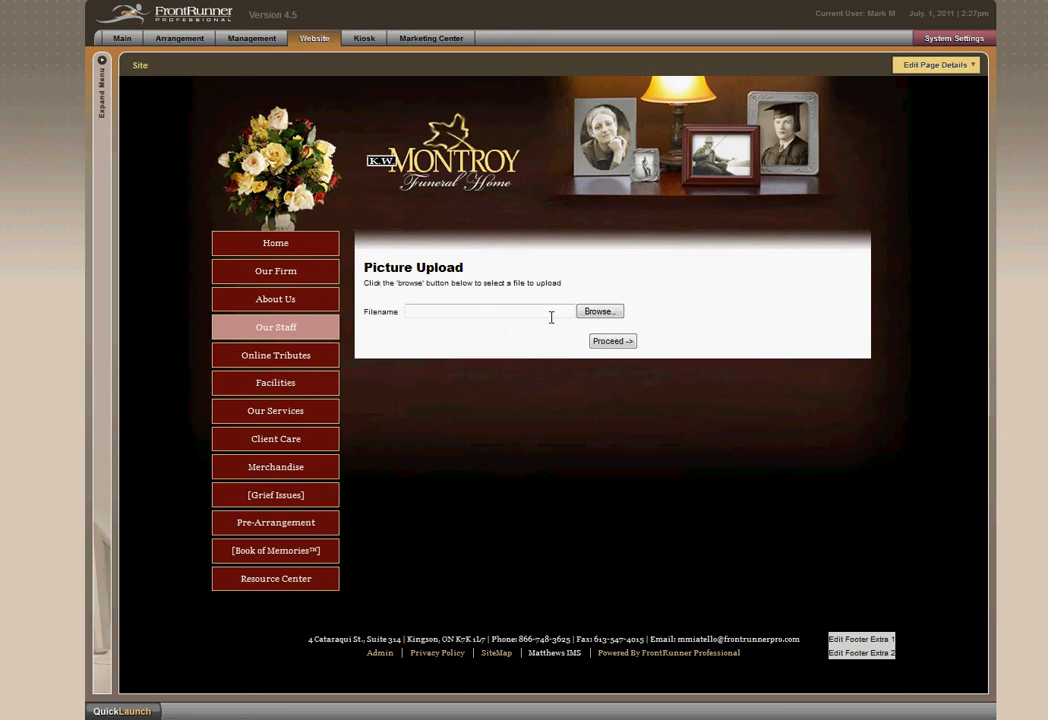
click(596, 313)
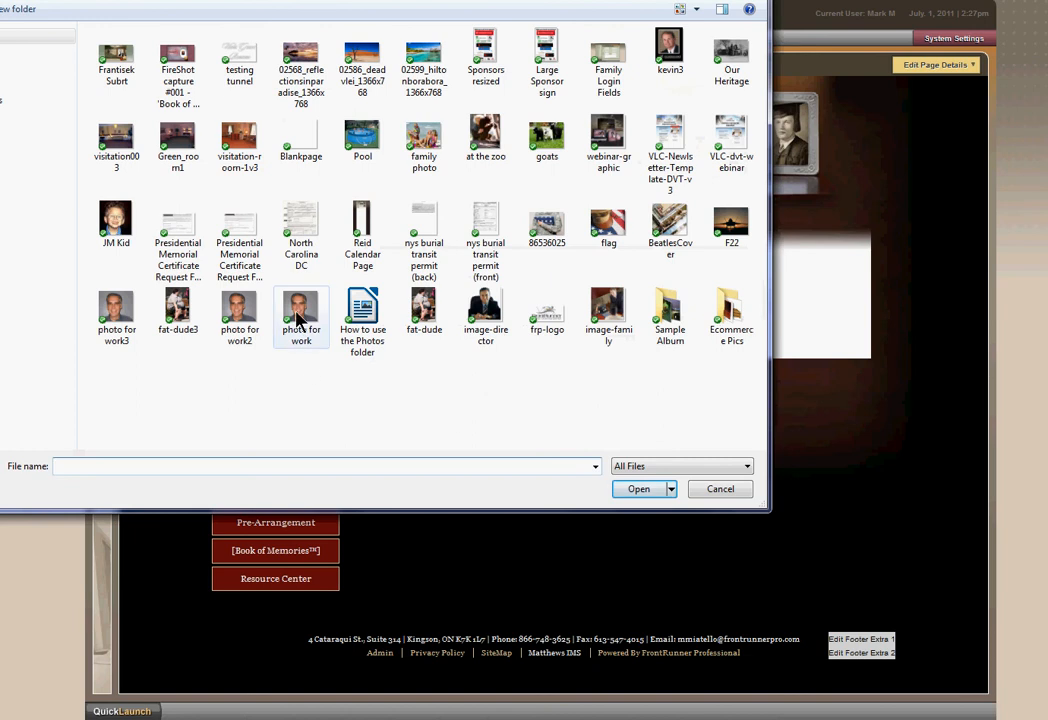
click(115, 312)
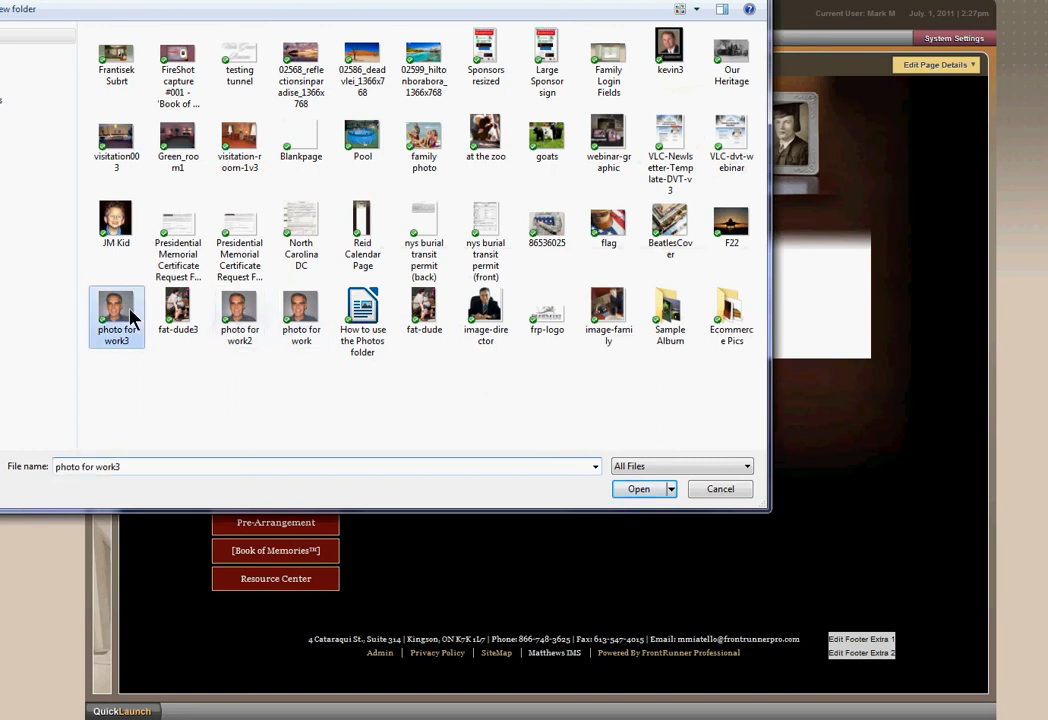
click(638, 488)
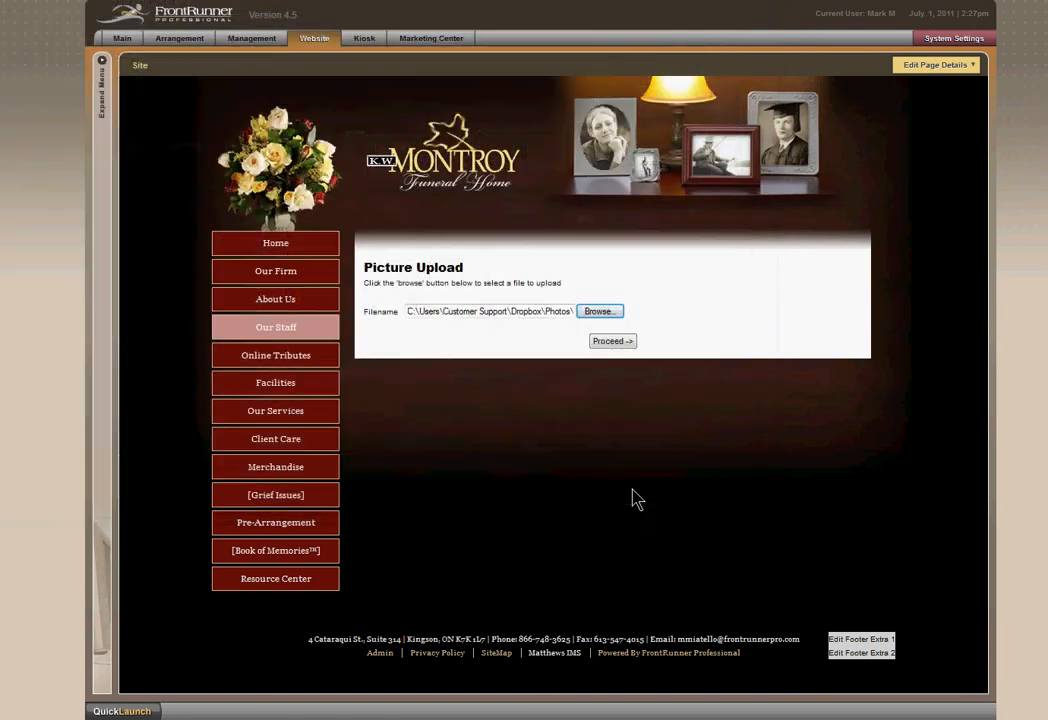
click(619, 344)
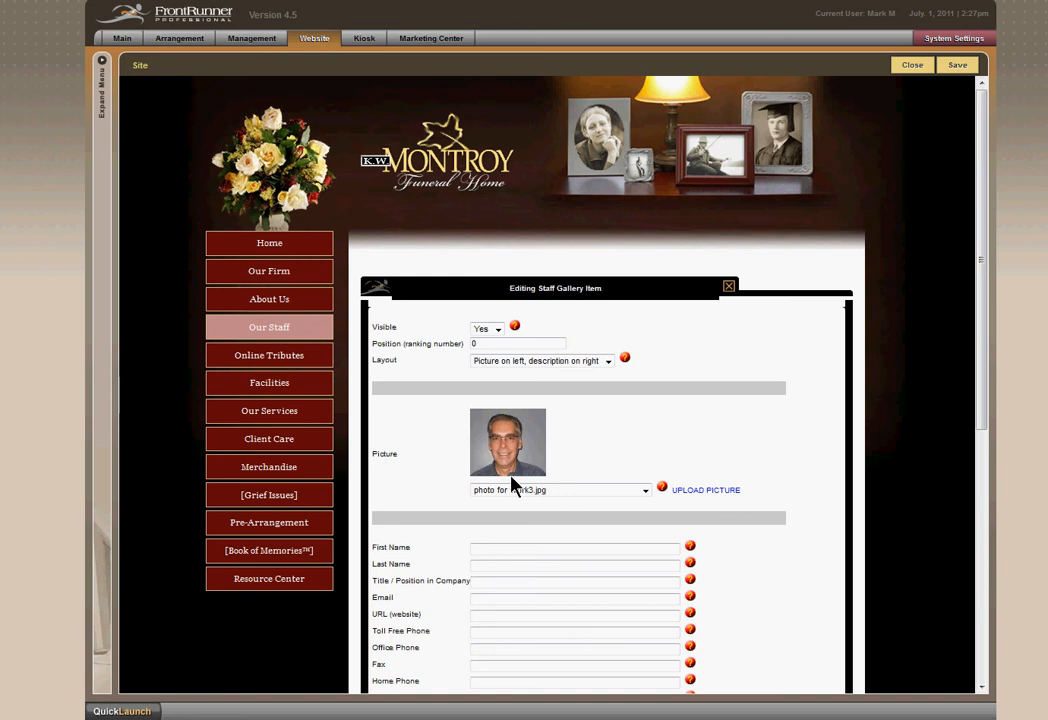
Fill in the new staff member's first name and last name.
scroll(788, 557, down, 3)
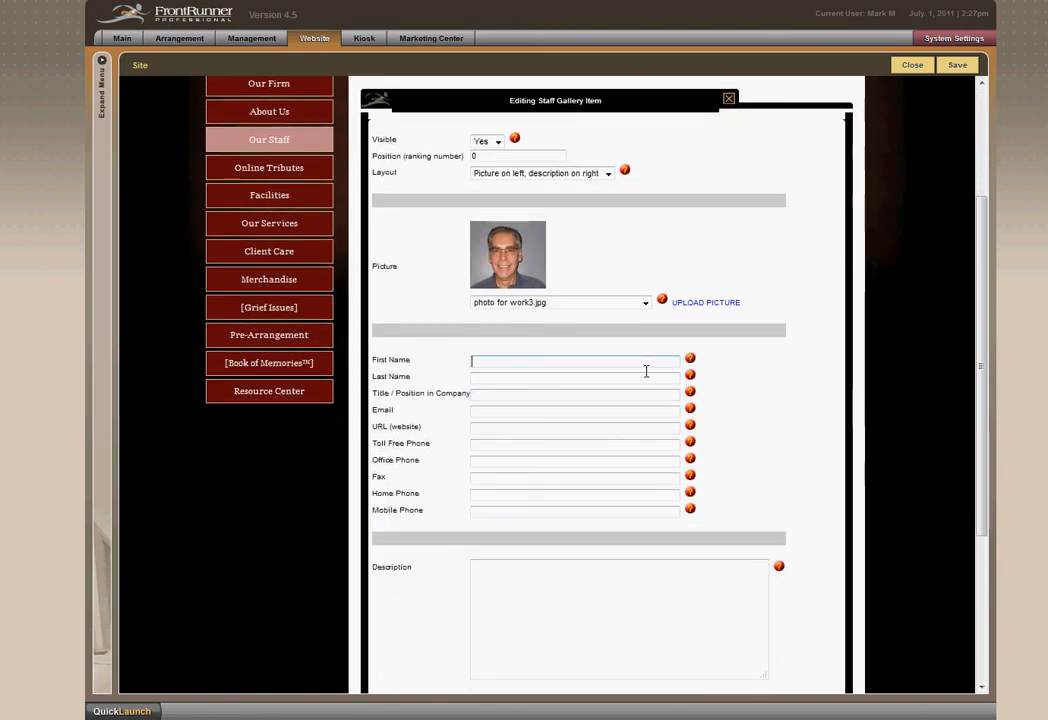
text(M)
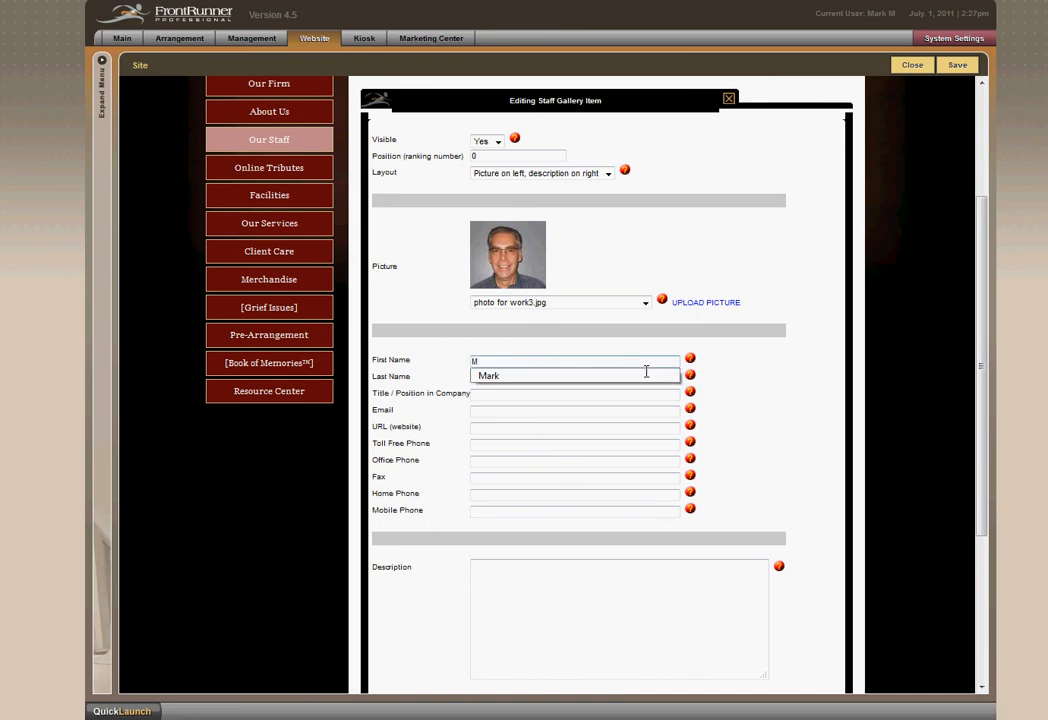
click(657, 375)
key(Tab)
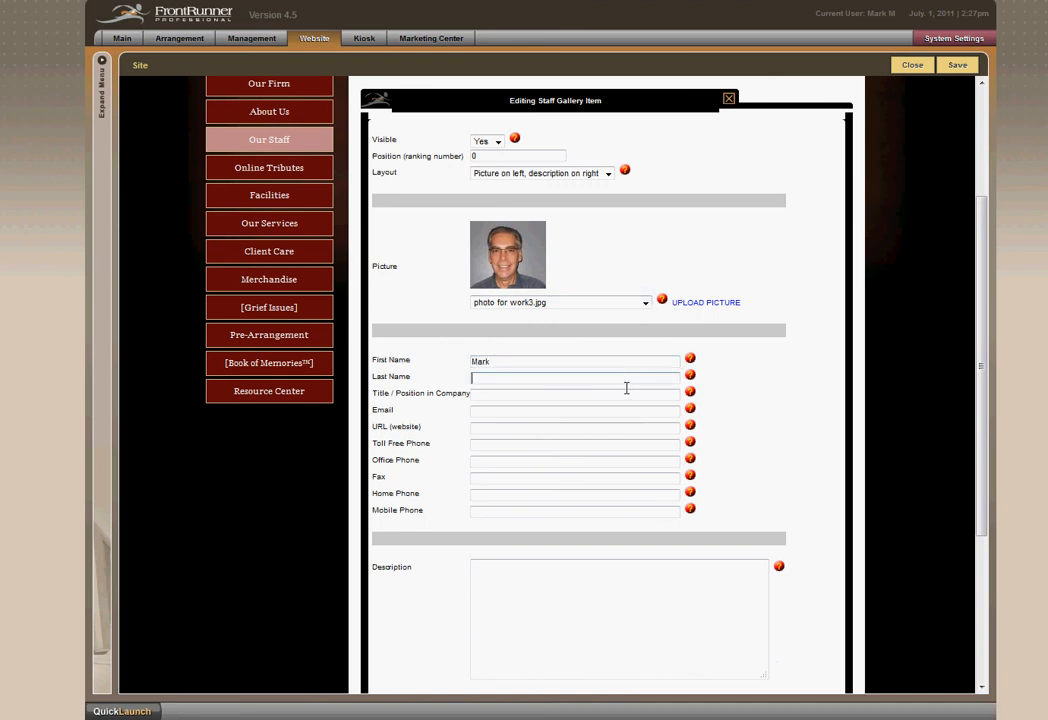
text(M)
click(593, 393)
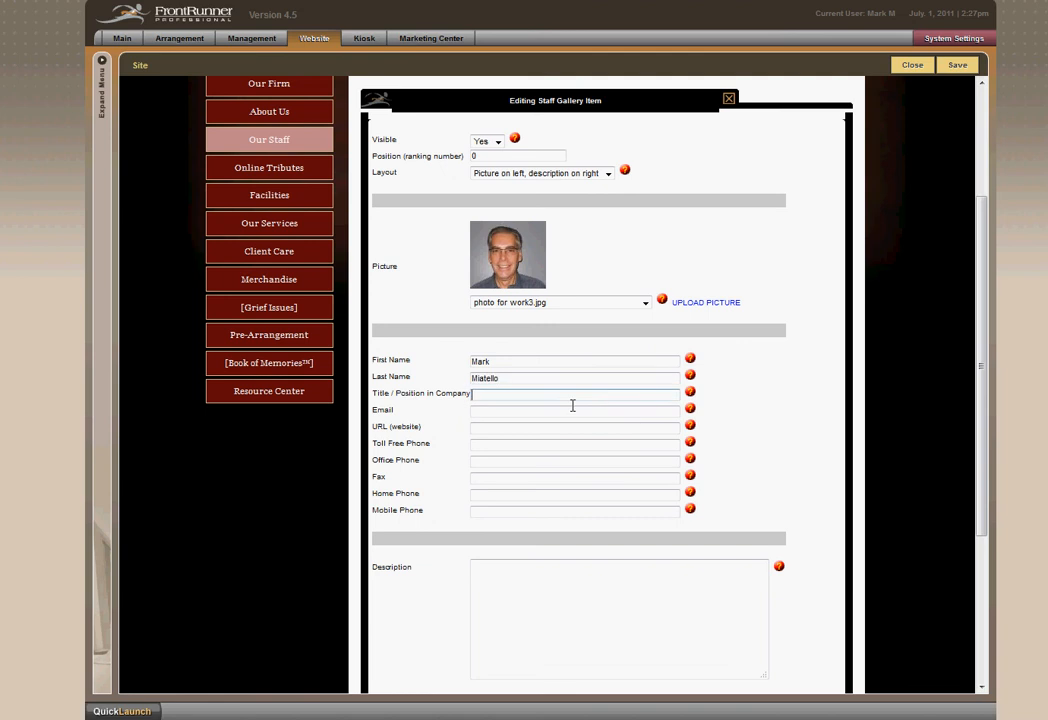
Set the staff member's title to "Support" and fill in the staff member's e-mail address.
text(s)
click(555, 410)
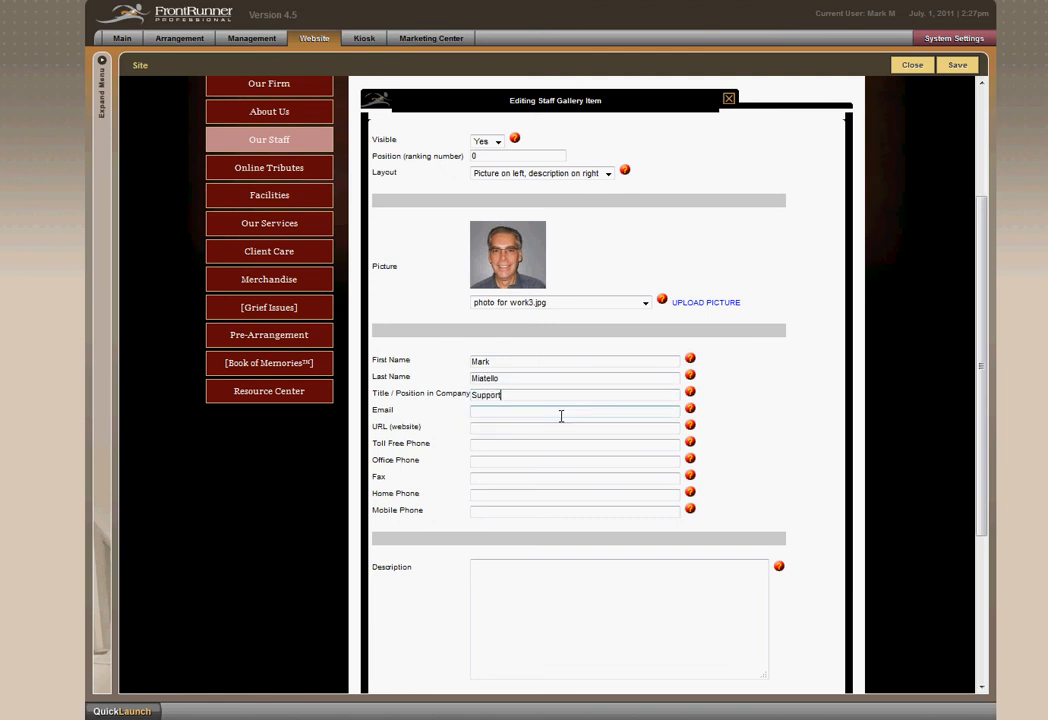
click(524, 420)
text(mm)
click(517, 439)
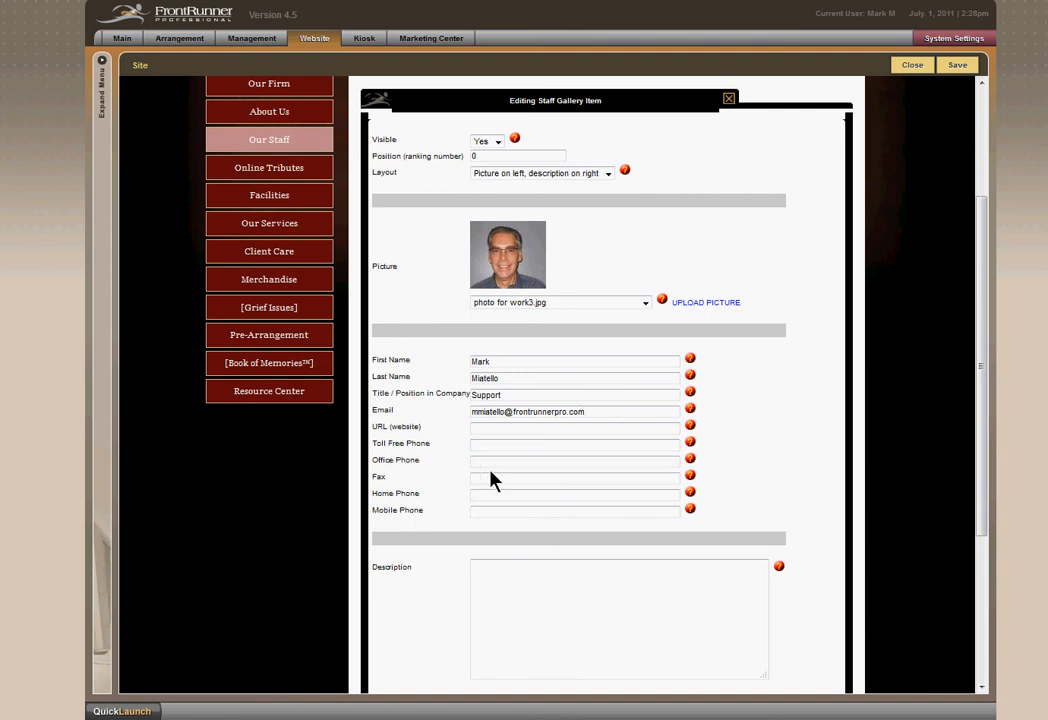
Enter the description "Does all the stuff that no one else wants to." for the new staff member.
click(491, 509)
scroll(755, 484, down, 3)
click(606, 449)
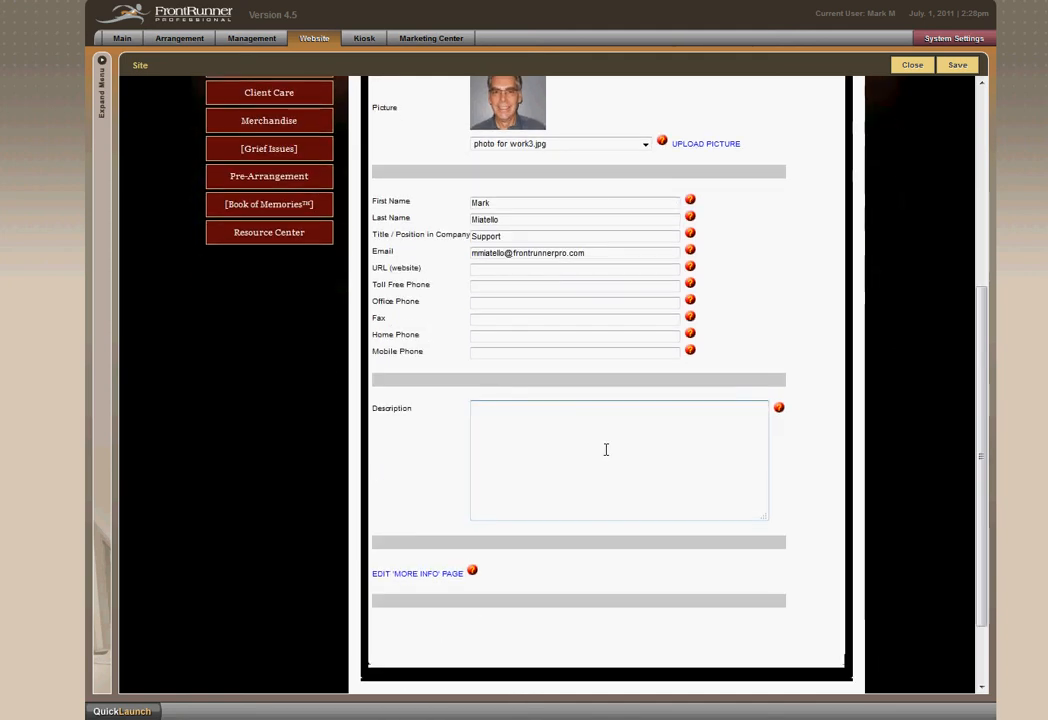
text(Does all the stuff)
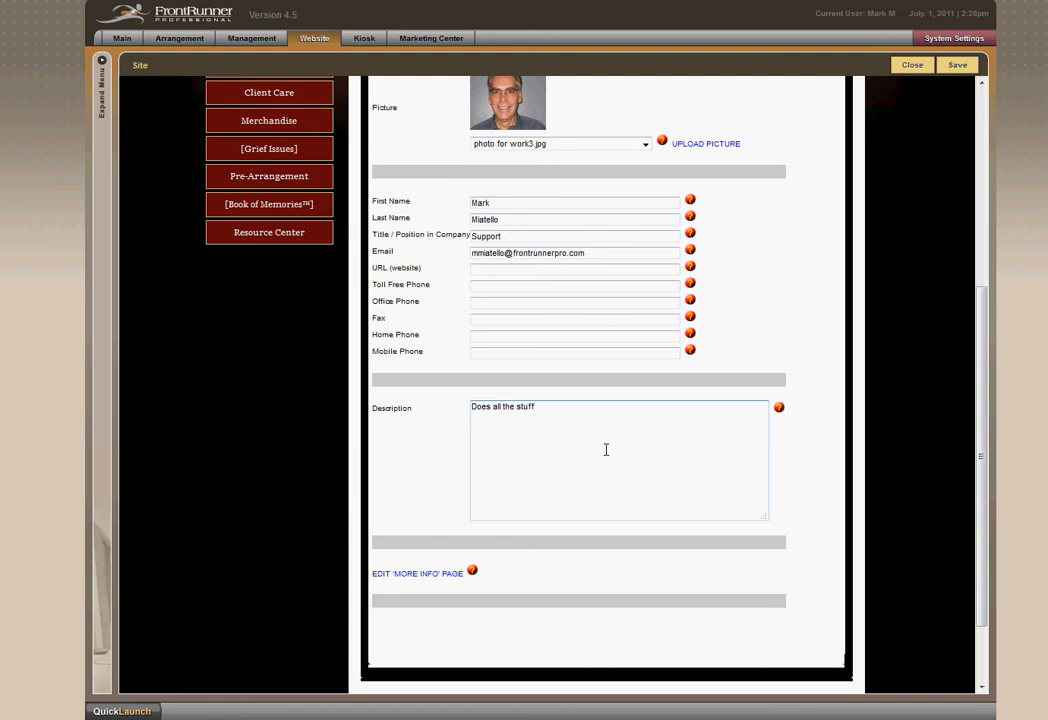
text( that no one else wants to.)
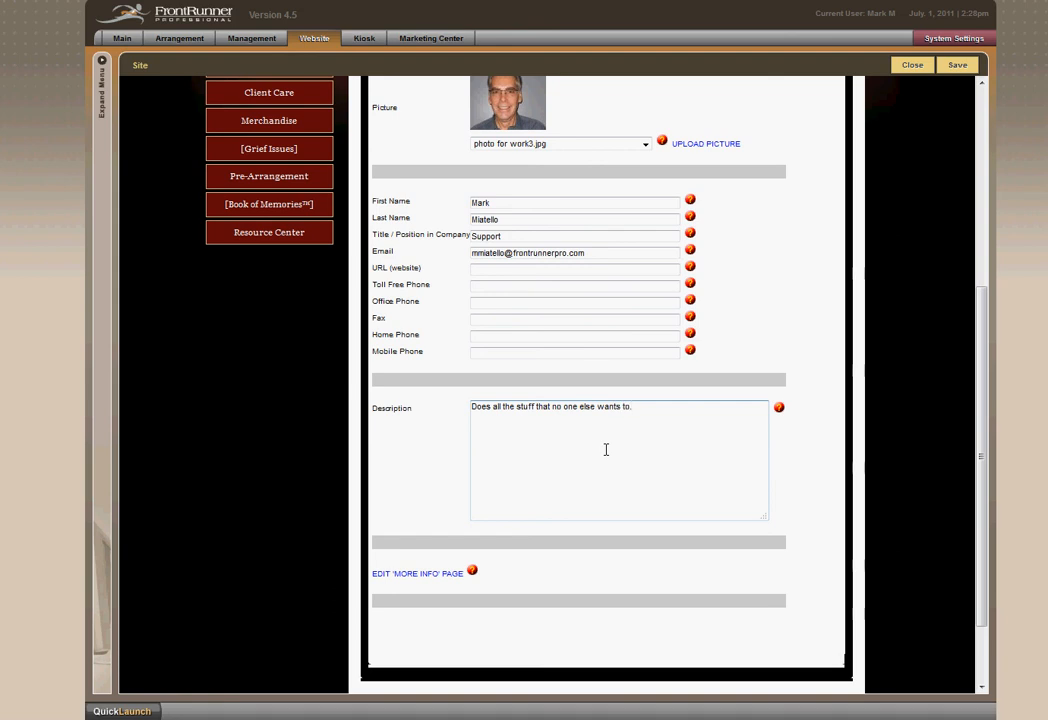
Save the new staff entry, close the staff listing and check the entry on the Non-Licensed Staff page.
scroll(619, 498, down, 2)
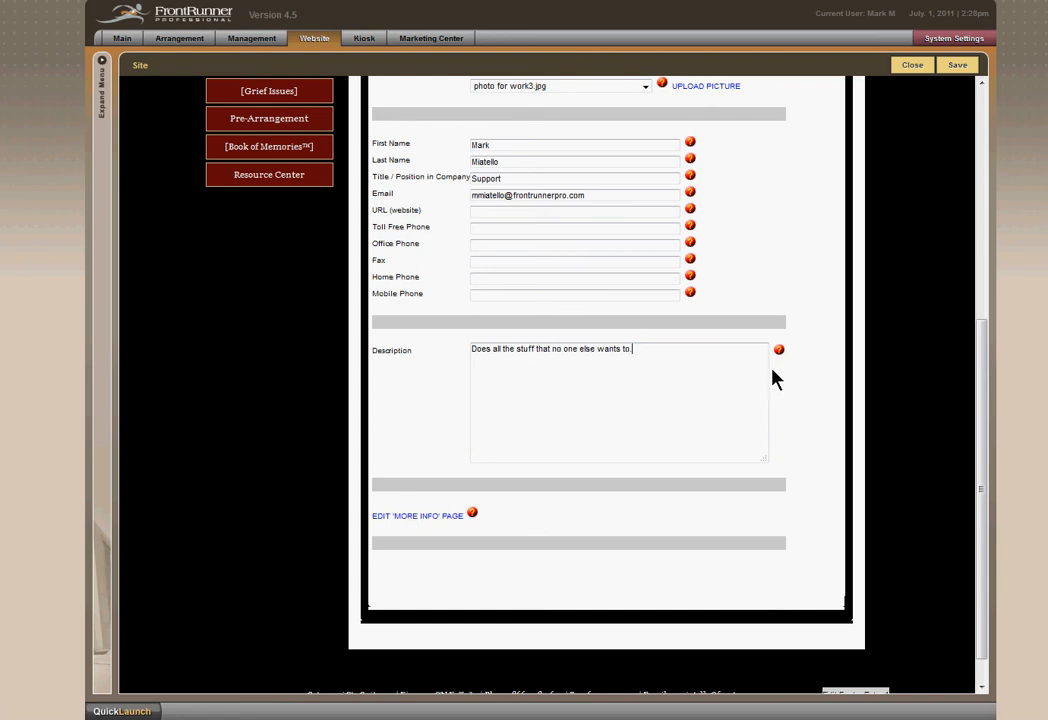
scroll(849, 397, up, 1)
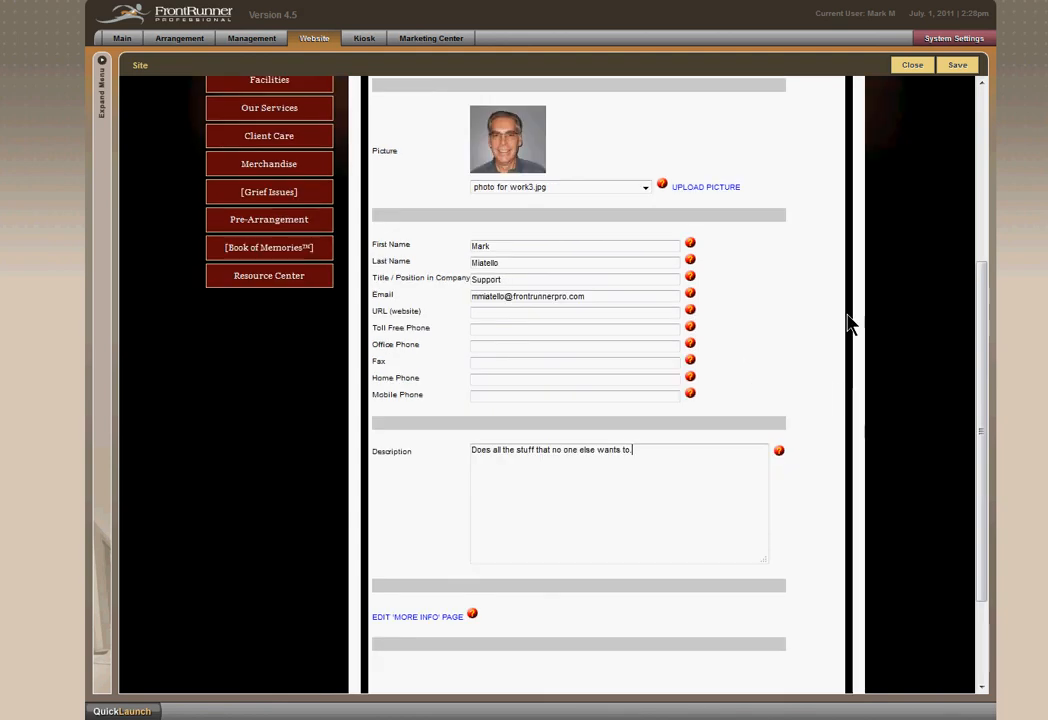
scroll(856, 330, up, 3)
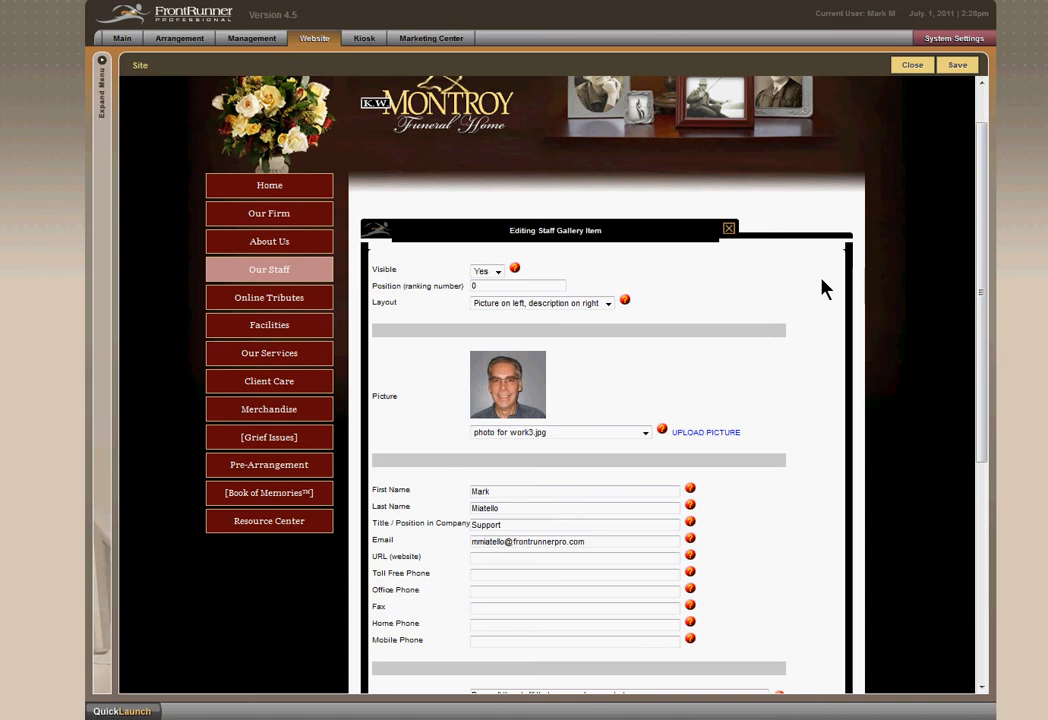
click(957, 66)
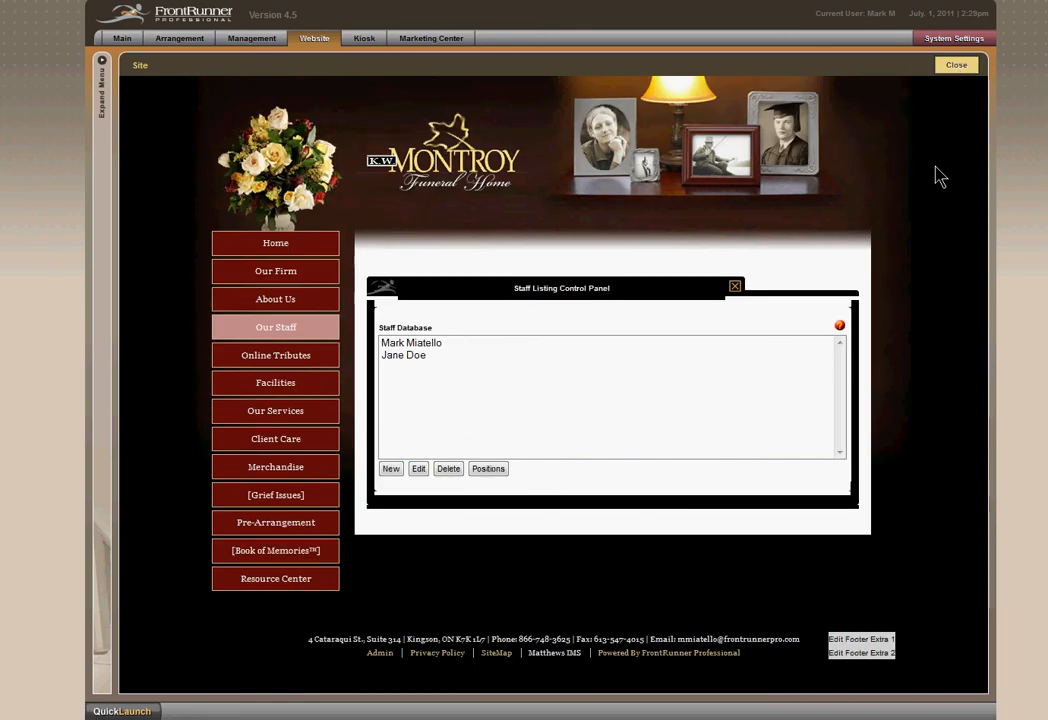
click(956, 66)
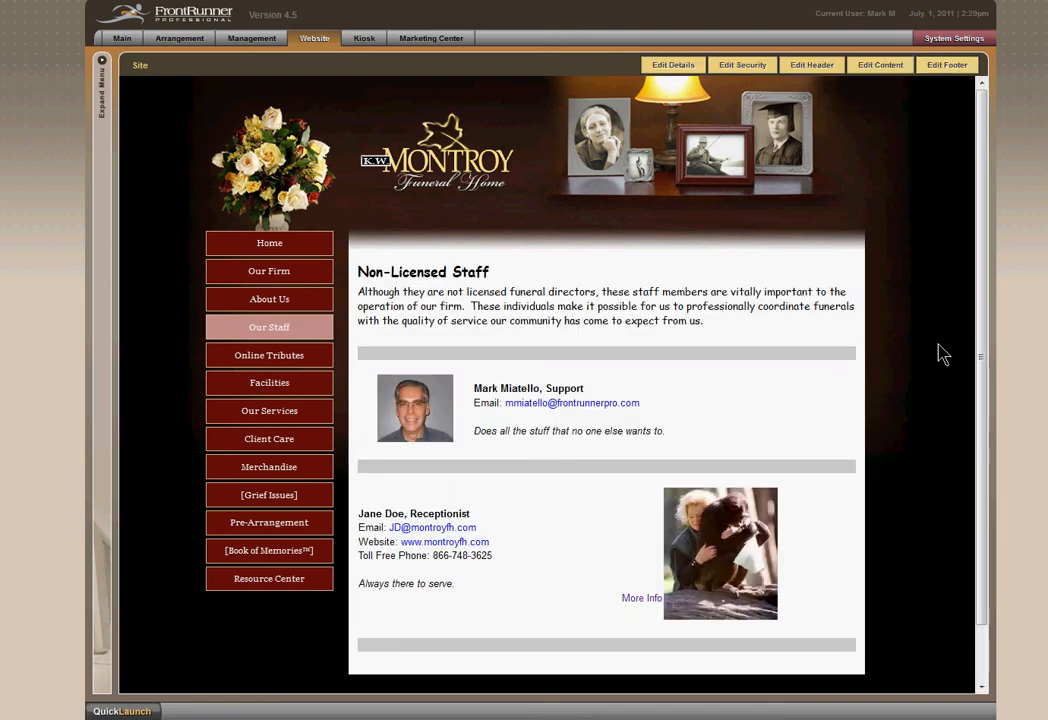
scroll(907, 414, down, 2)
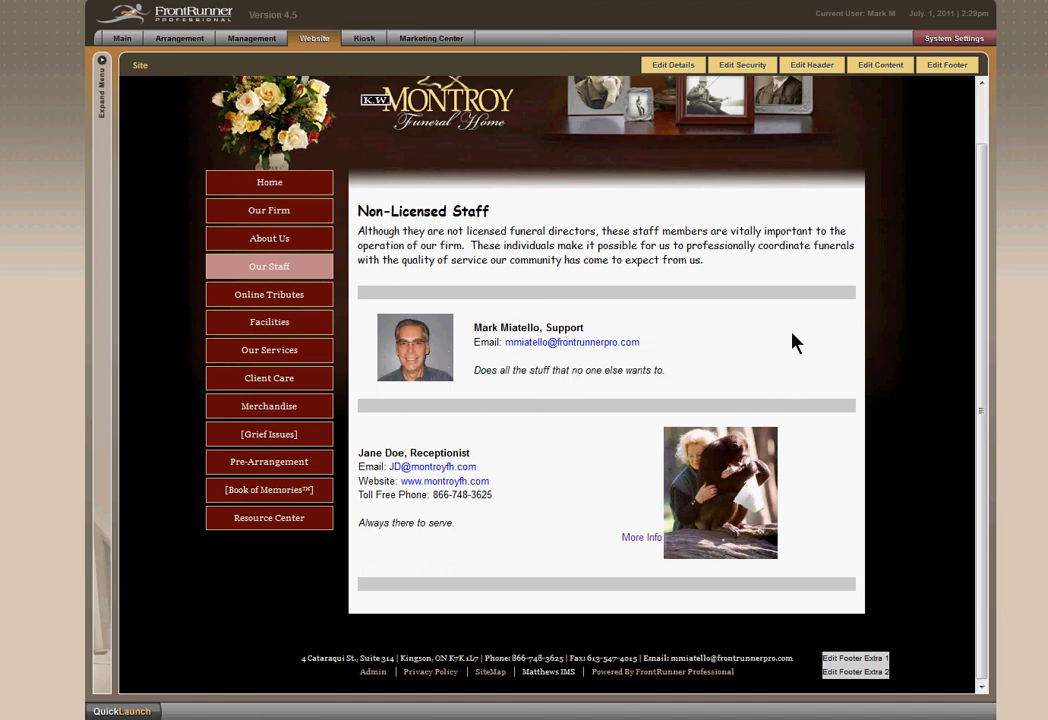
Move the receptionist to the first position in the staff listing, submit the new order and check it on the Non-Licensed Staff page.
click(880, 65)
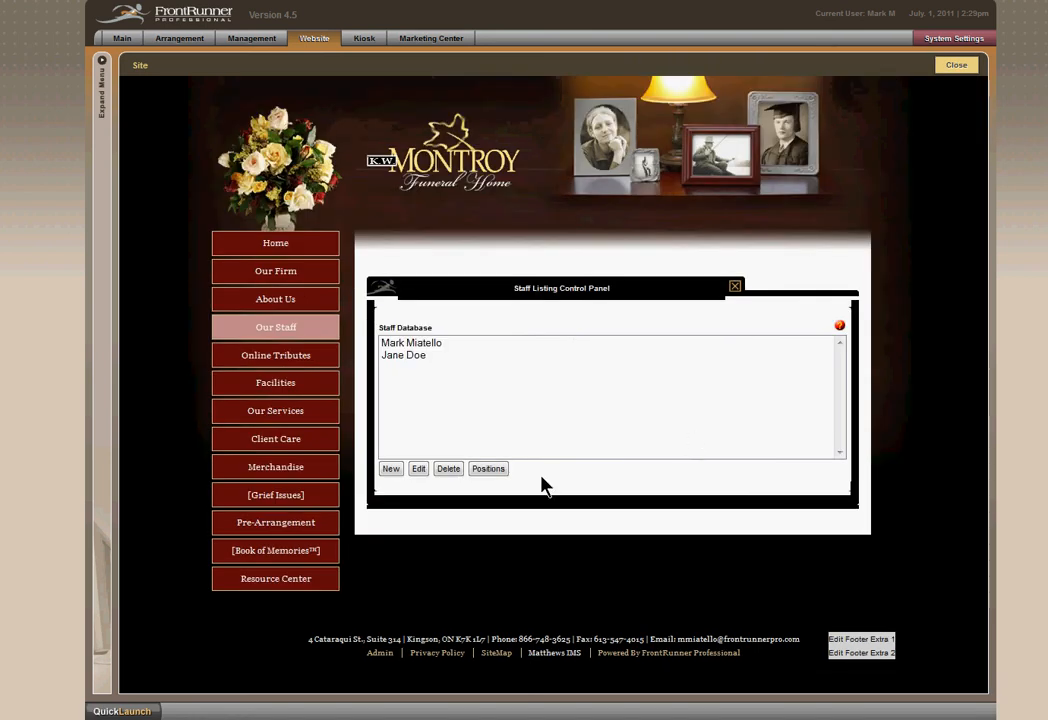
click(489, 469)
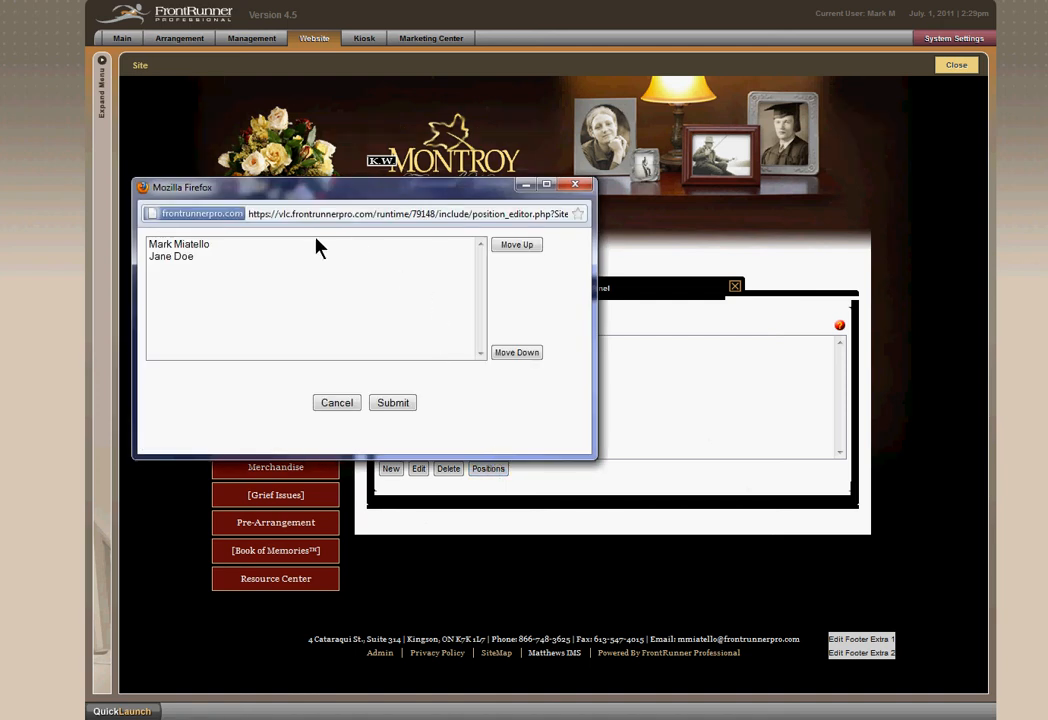
click(171, 262)
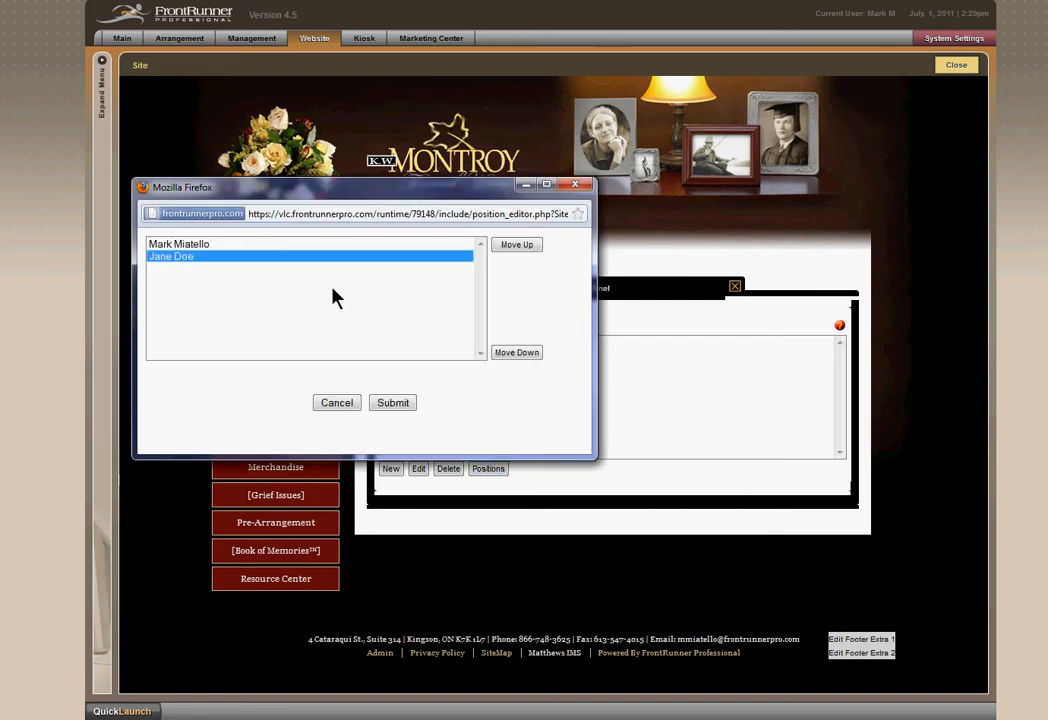
click(517, 246)
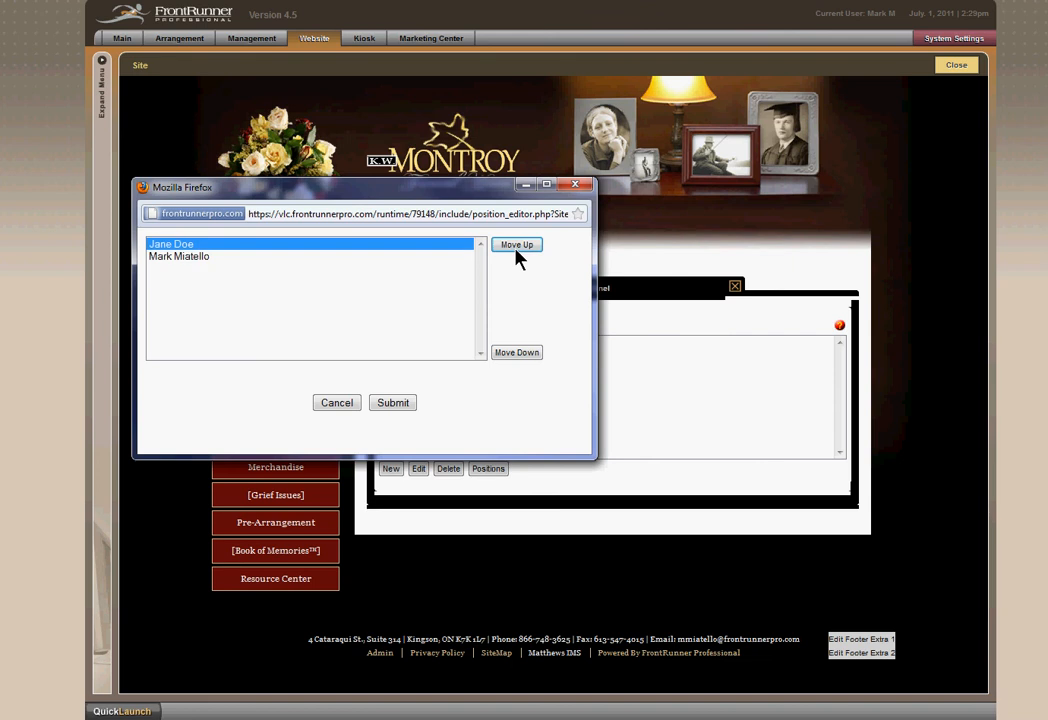
click(394, 403)
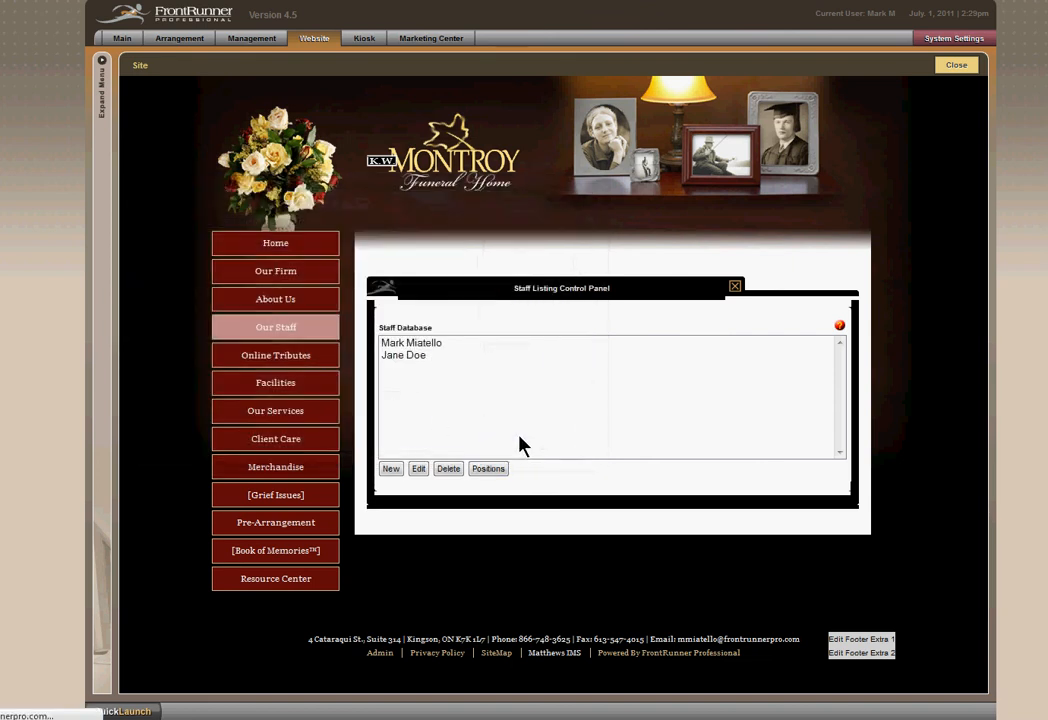
click(952, 68)
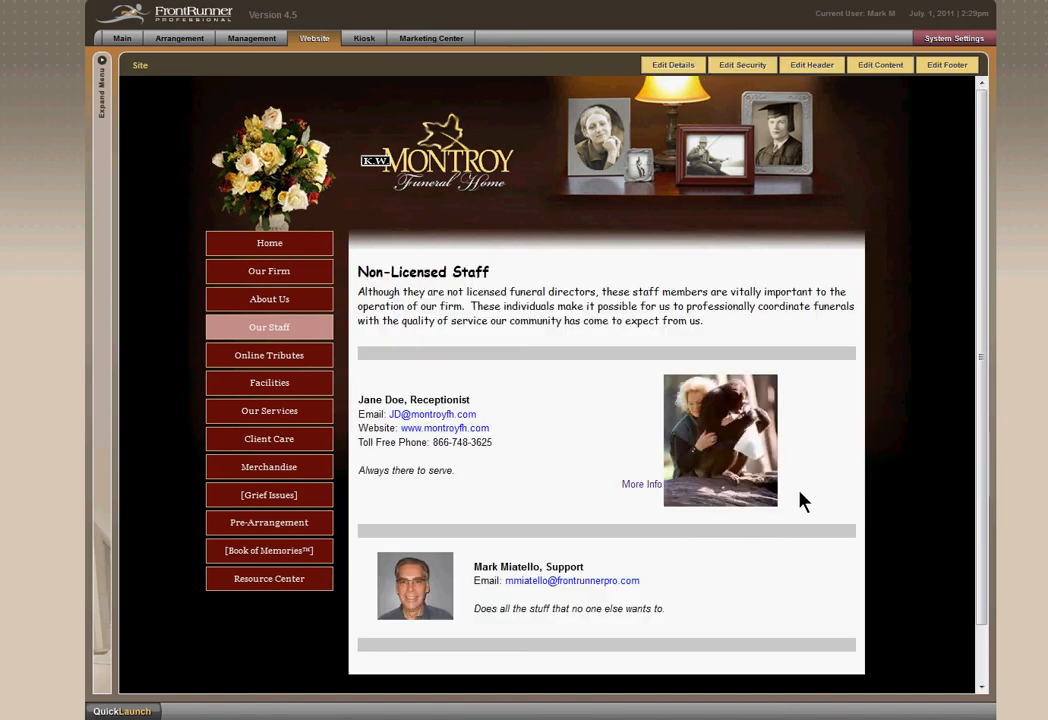
scroll(810, 508, down, 1)
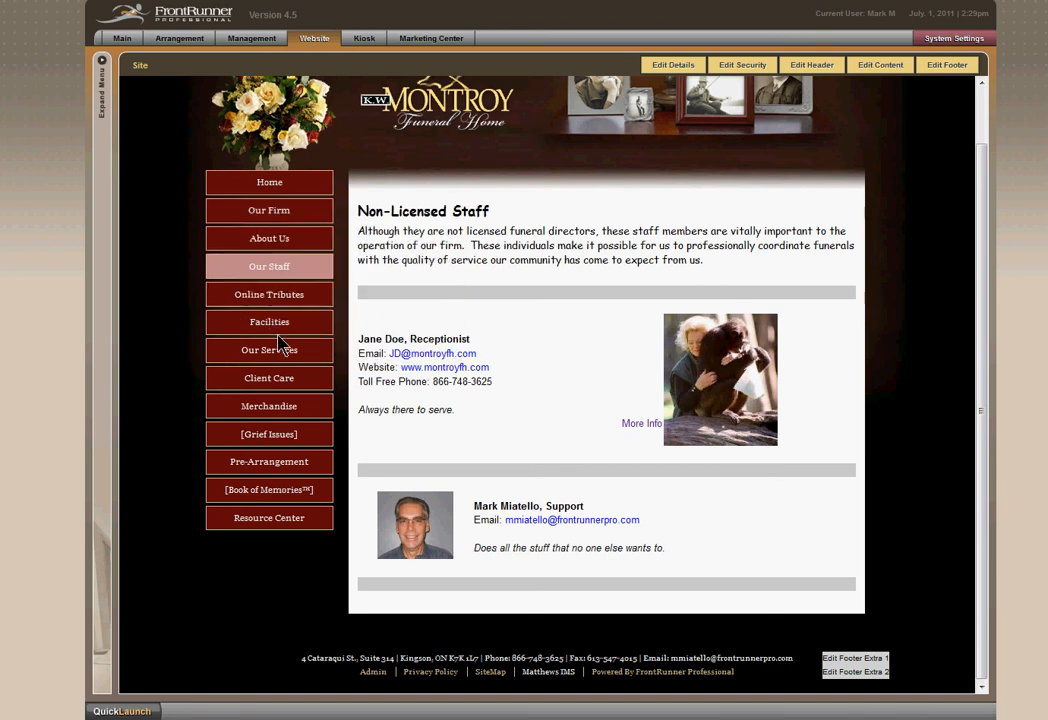
Open the Visitation Rooms page under Facilities.
mouse_move(281, 330)
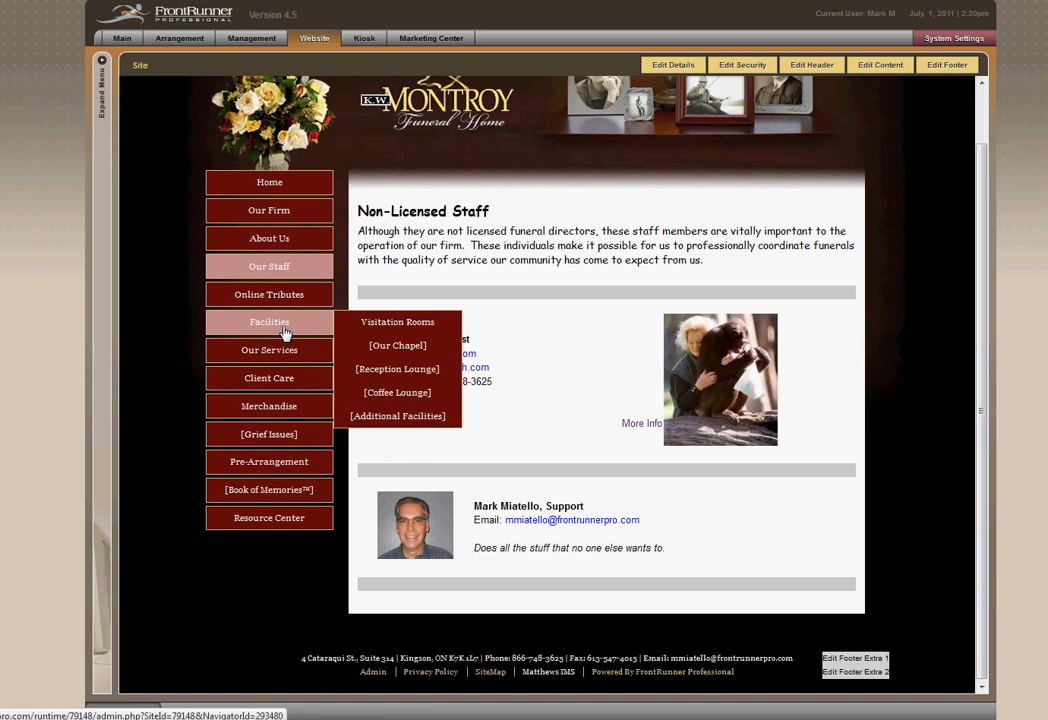
click(404, 323)
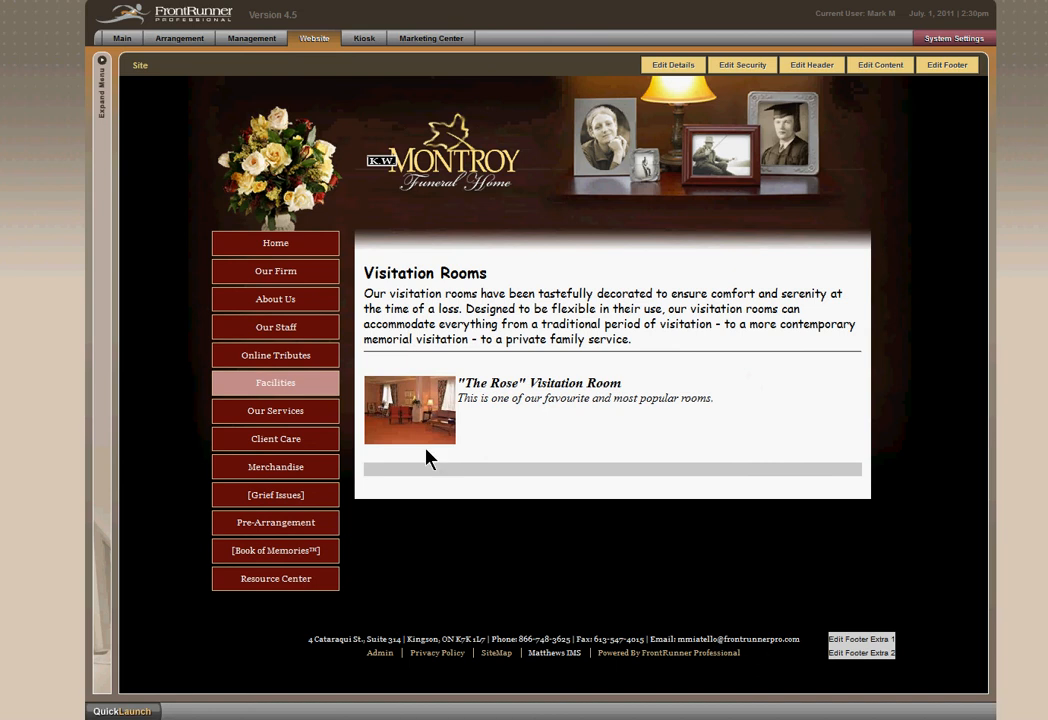
mouse_move(303, 390)
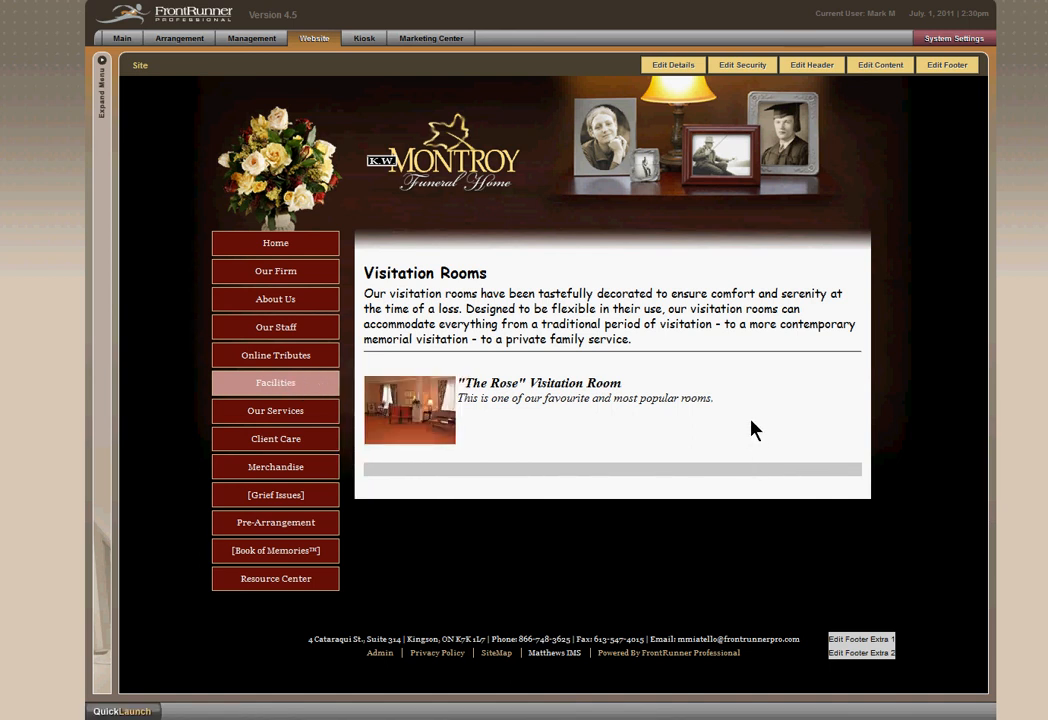
Examine which page action is selected in the Visitation Rooms page details, and close the details without saving.
click(673, 65)
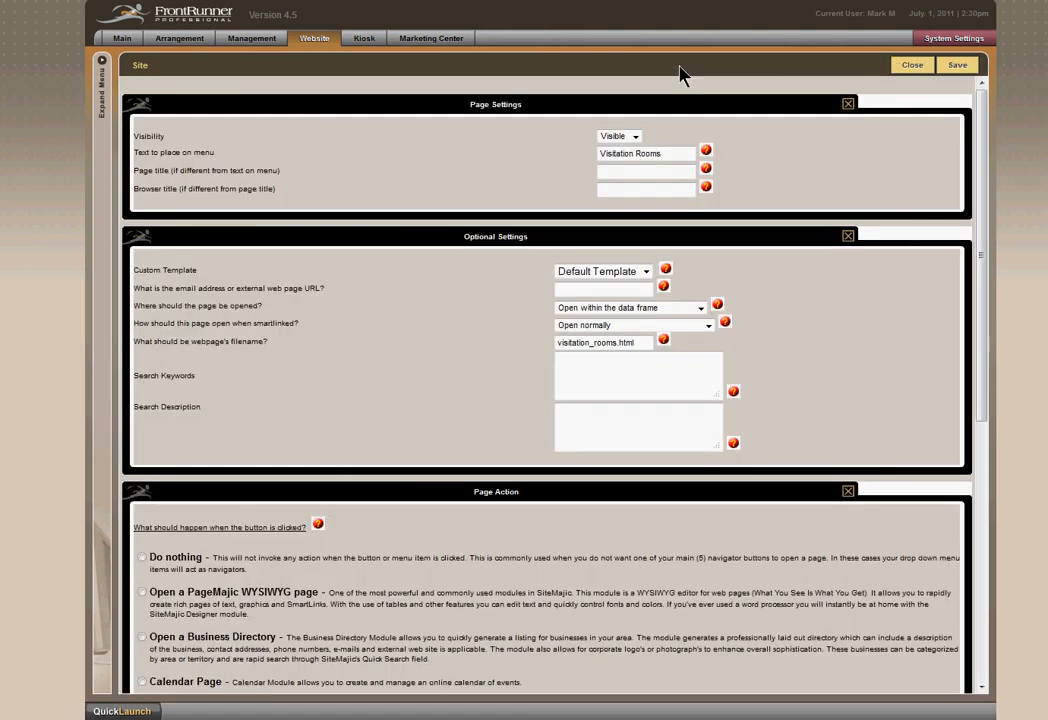
scroll(424, 474, down, 3)
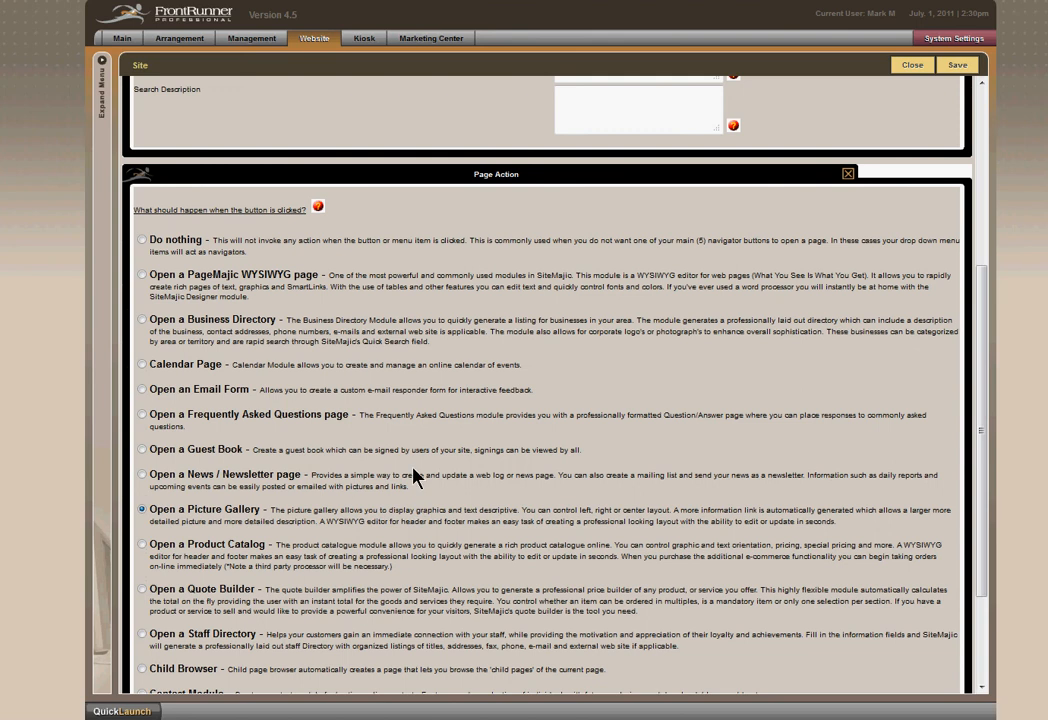
scroll(285, 295, down, 1)
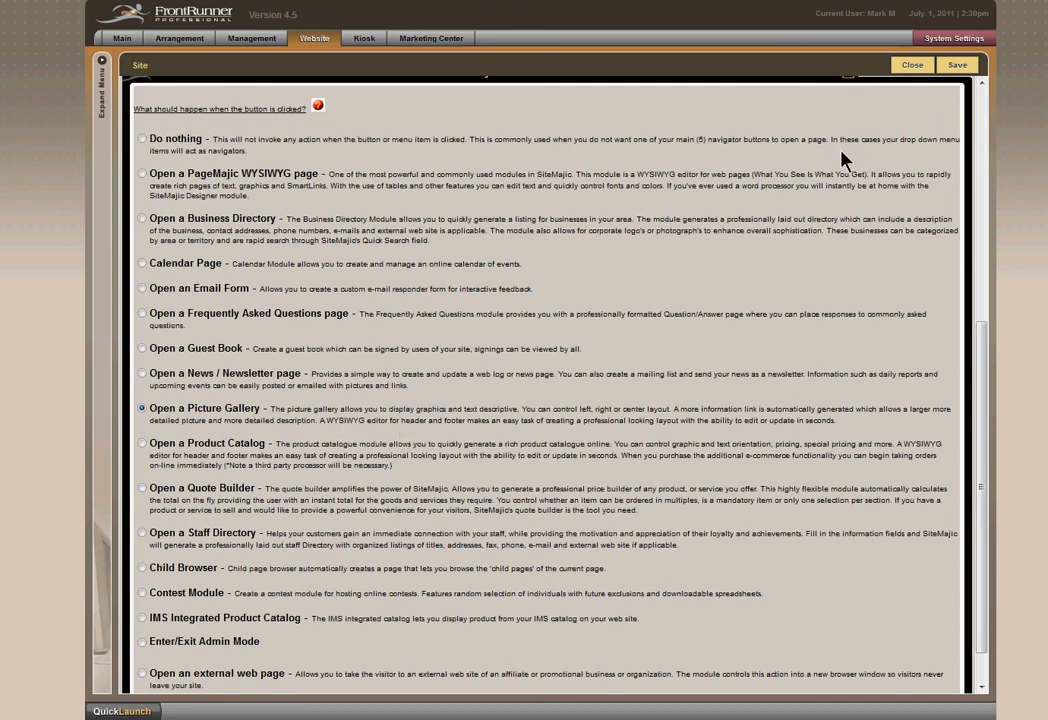
click(918, 69)
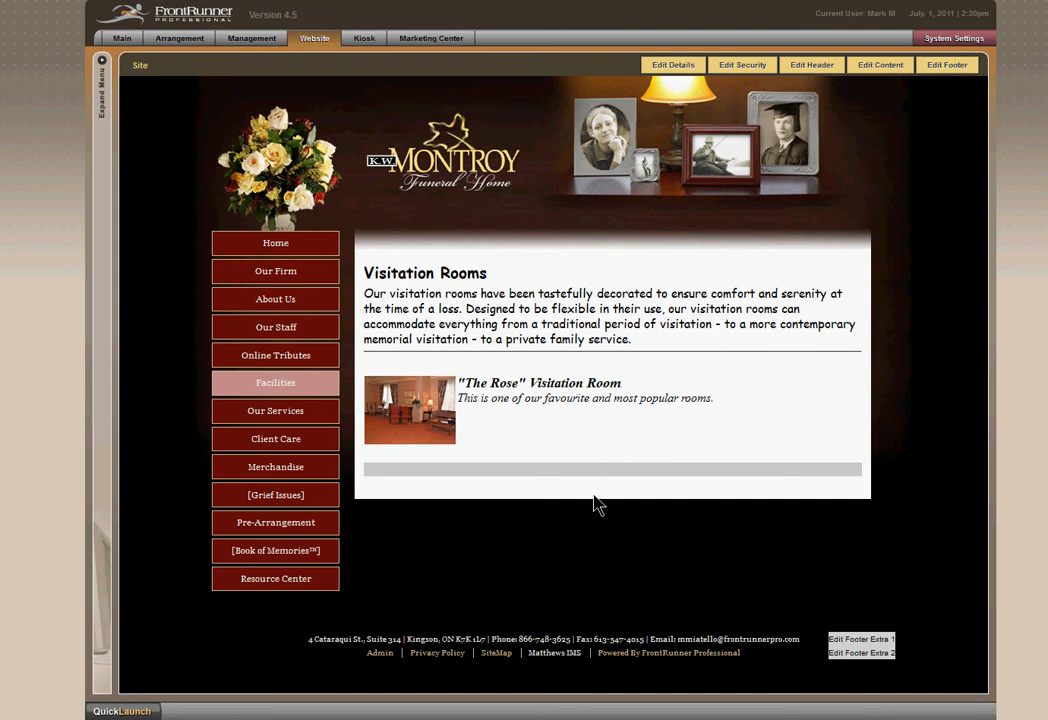
Create a new item in the Visitation Rooms picture gallery and upload the Green_room1 picture for it.
click(890, 70)
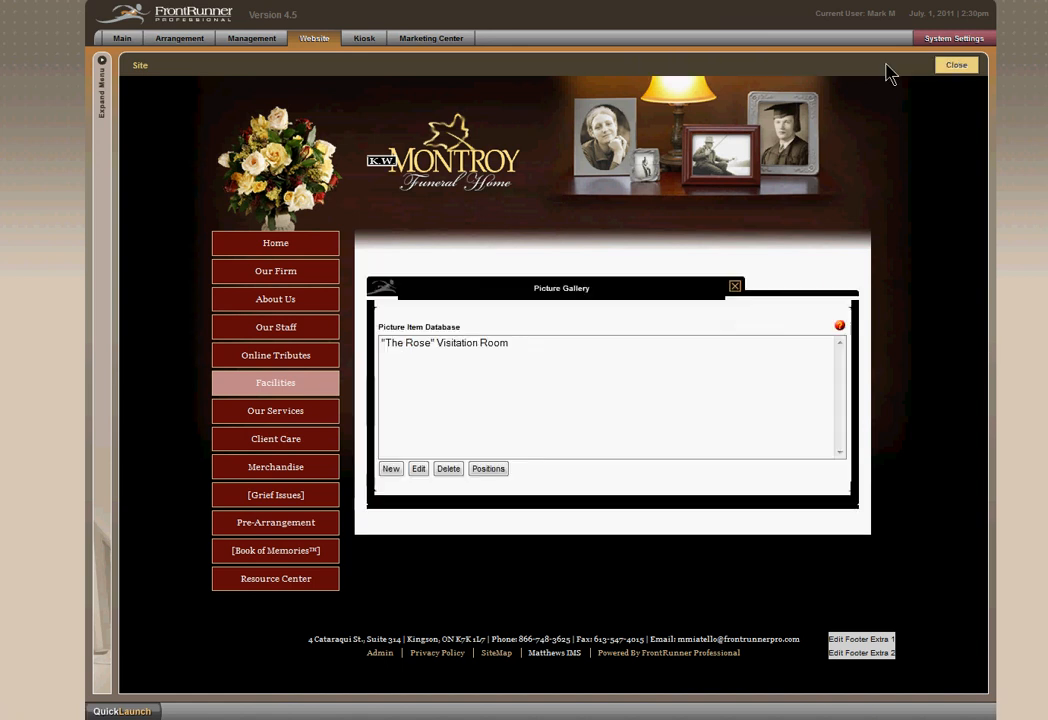
click(391, 469)
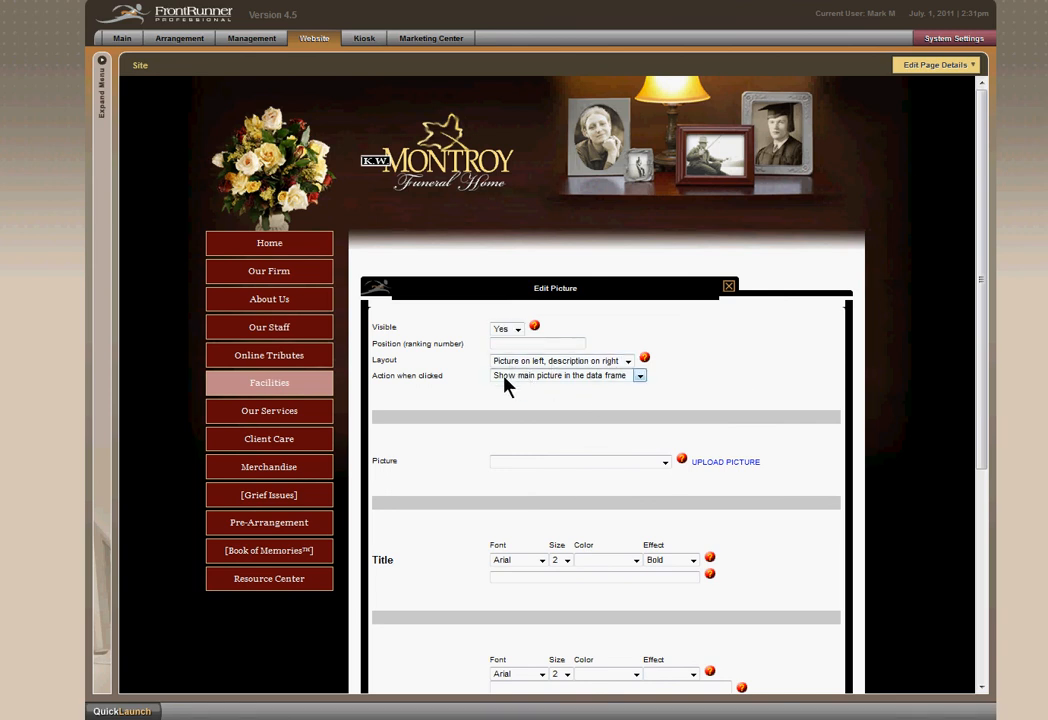
click(727, 463)
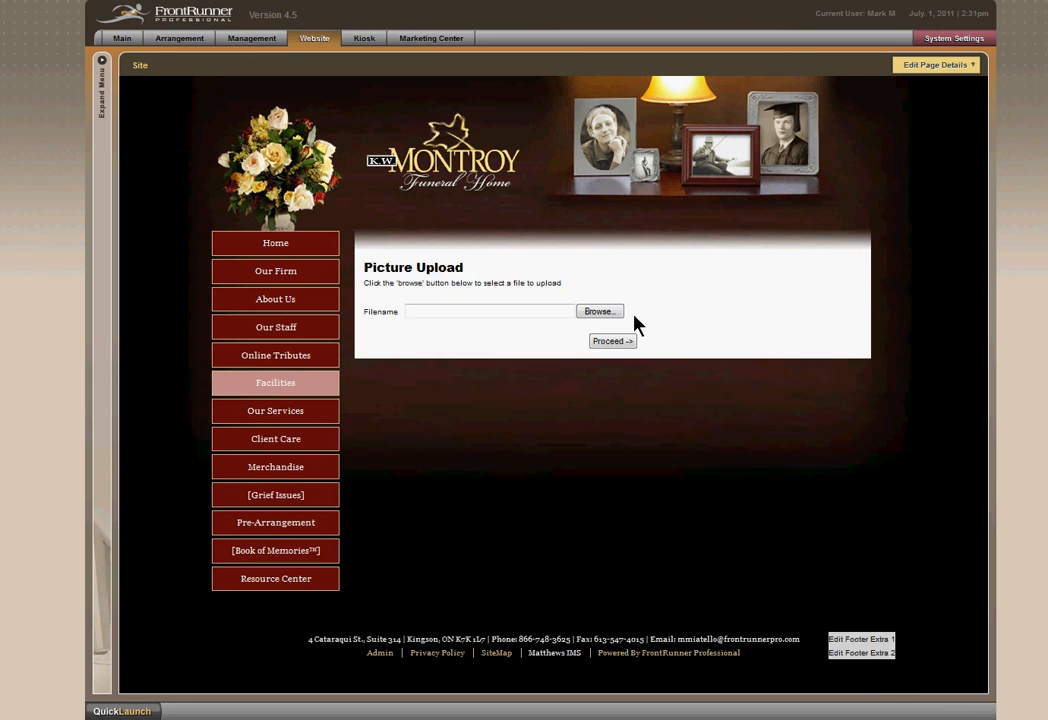
click(601, 313)
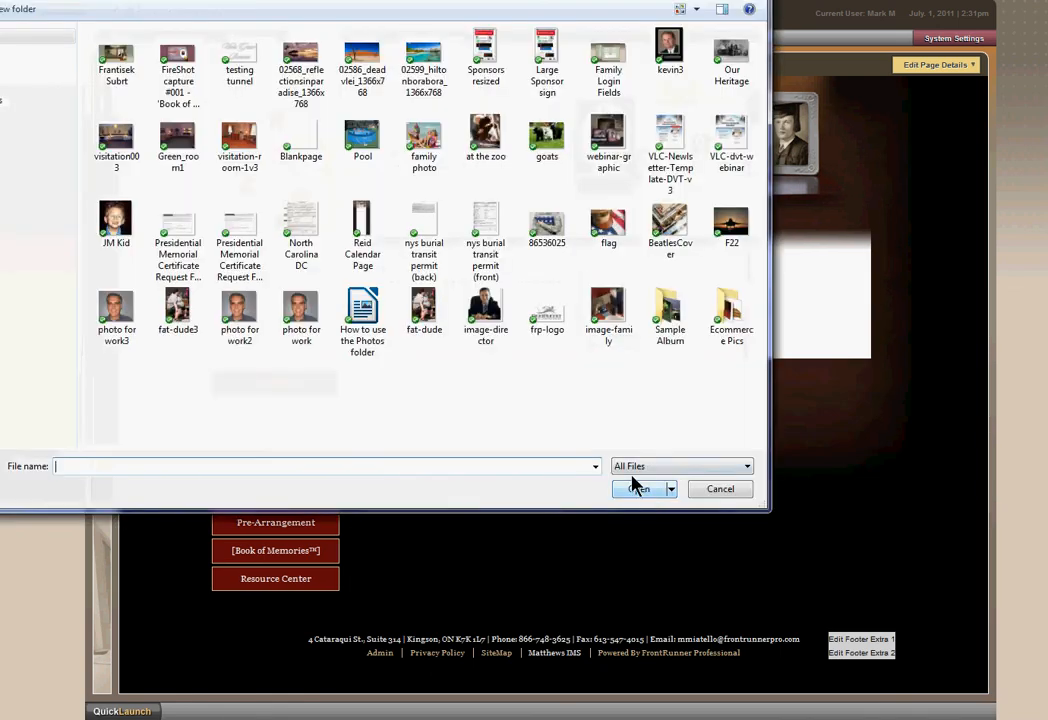
click(178, 155)
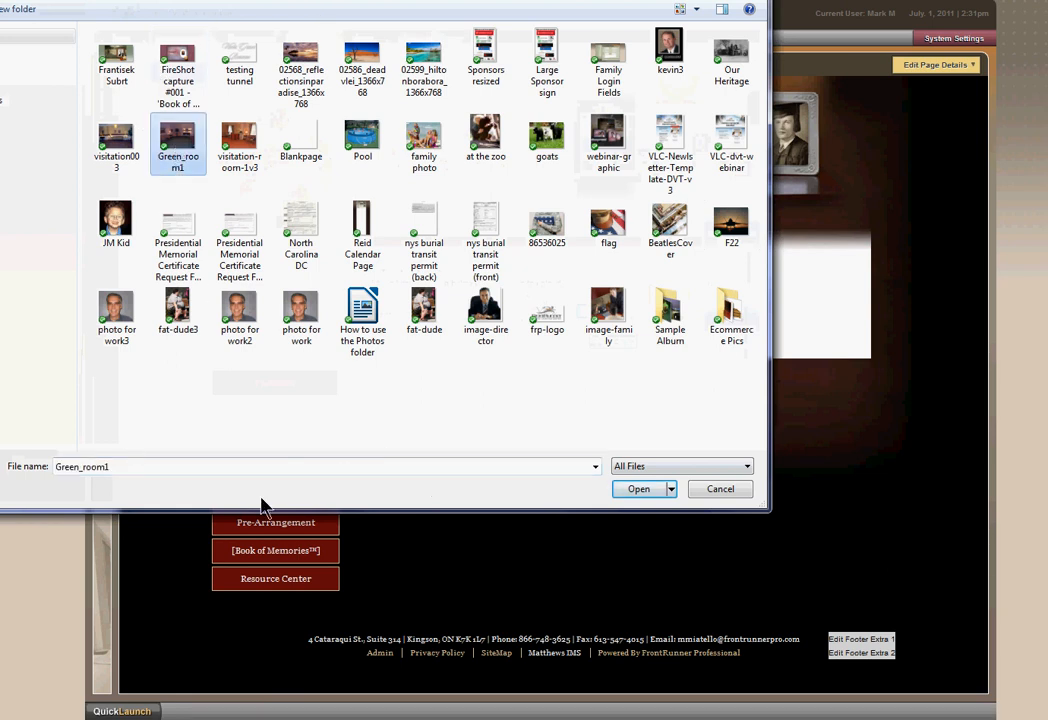
click(636, 490)
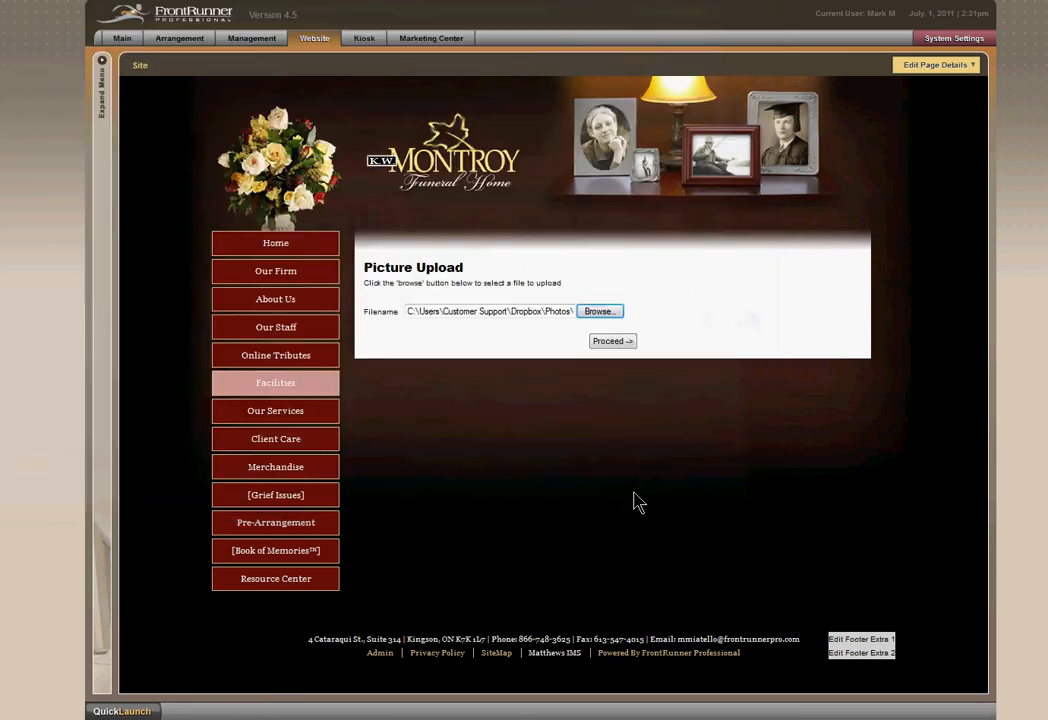
click(606, 345)
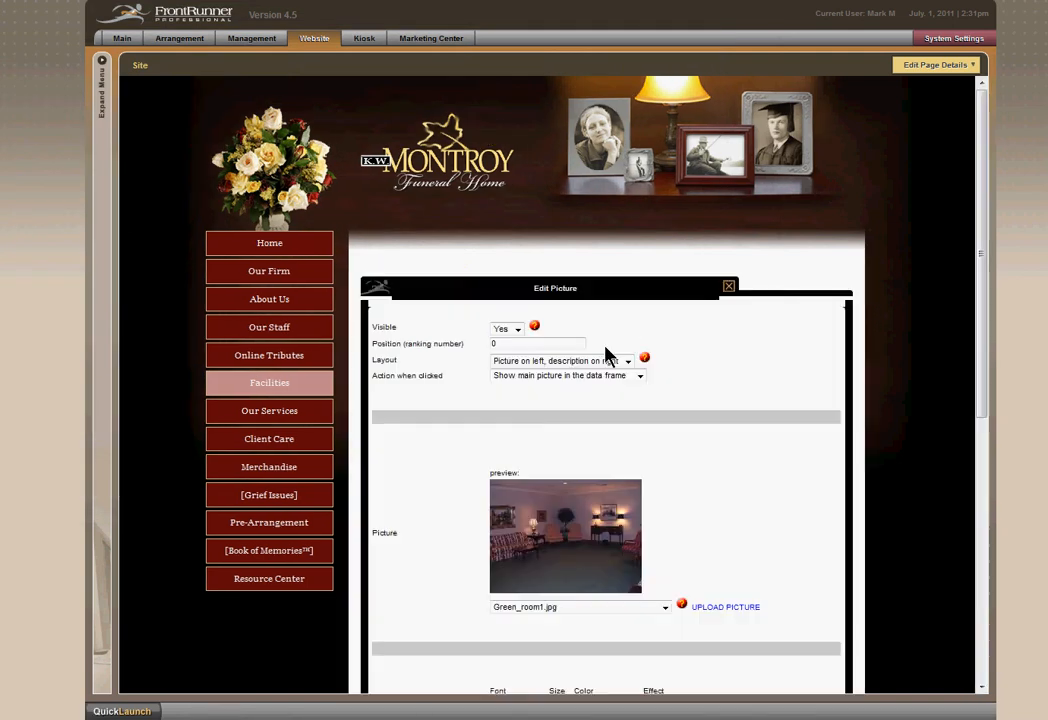
Enter "The Green" Visitation Room, including the quotation marks around The Green, as the new picture's title.
scroll(736, 481, down, 5)
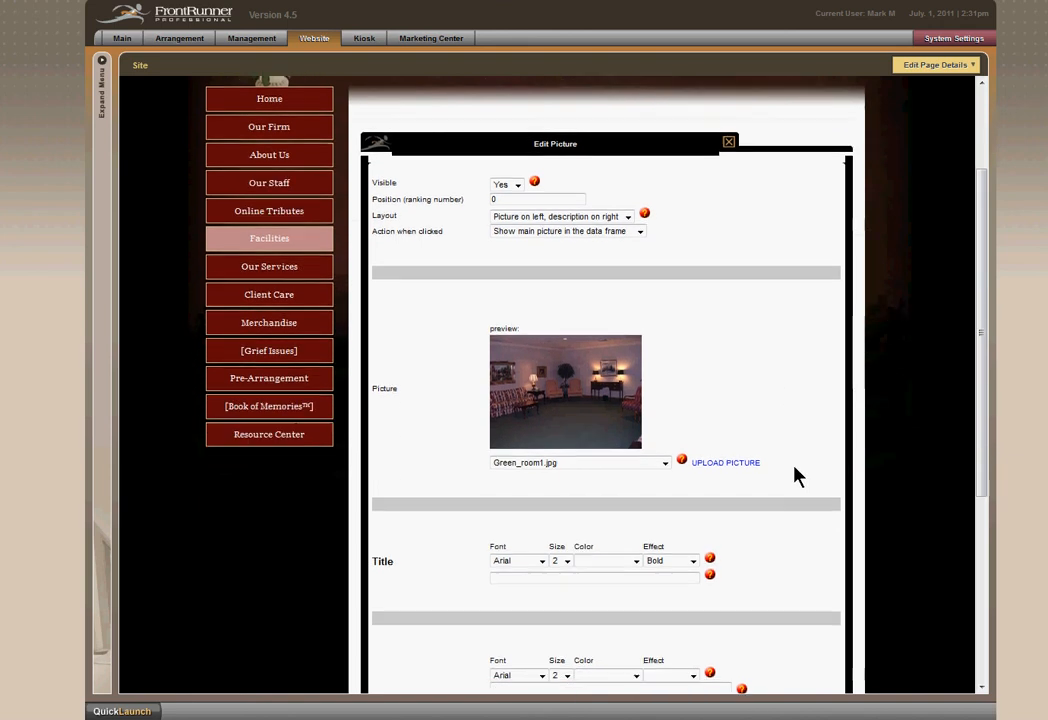
click(627, 450)
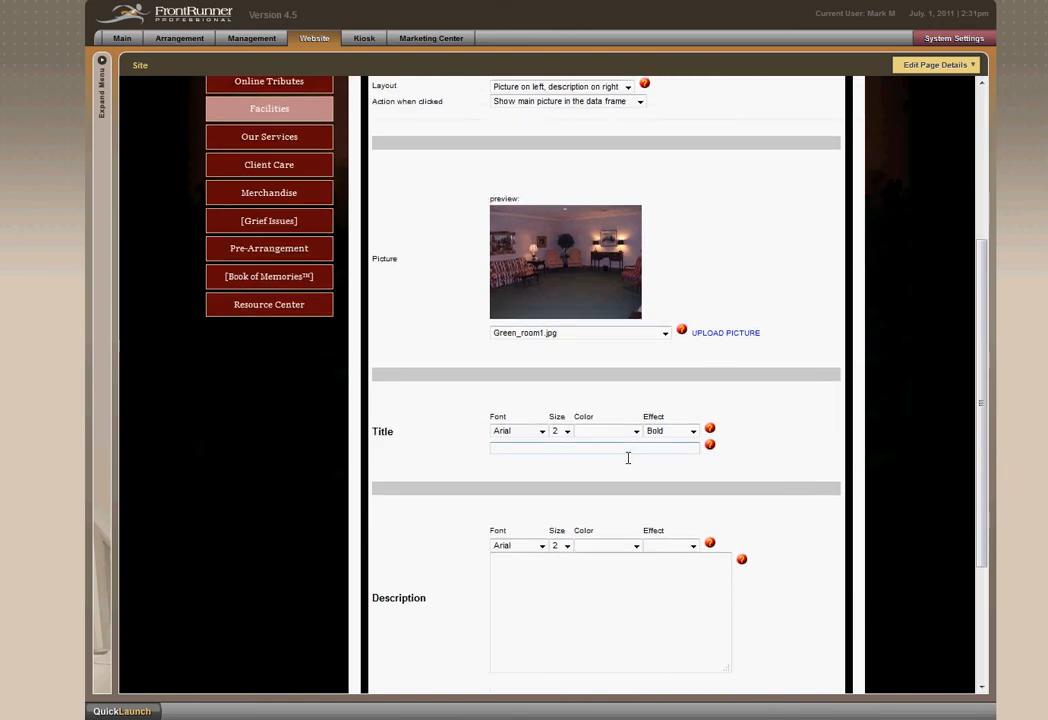
text(T)
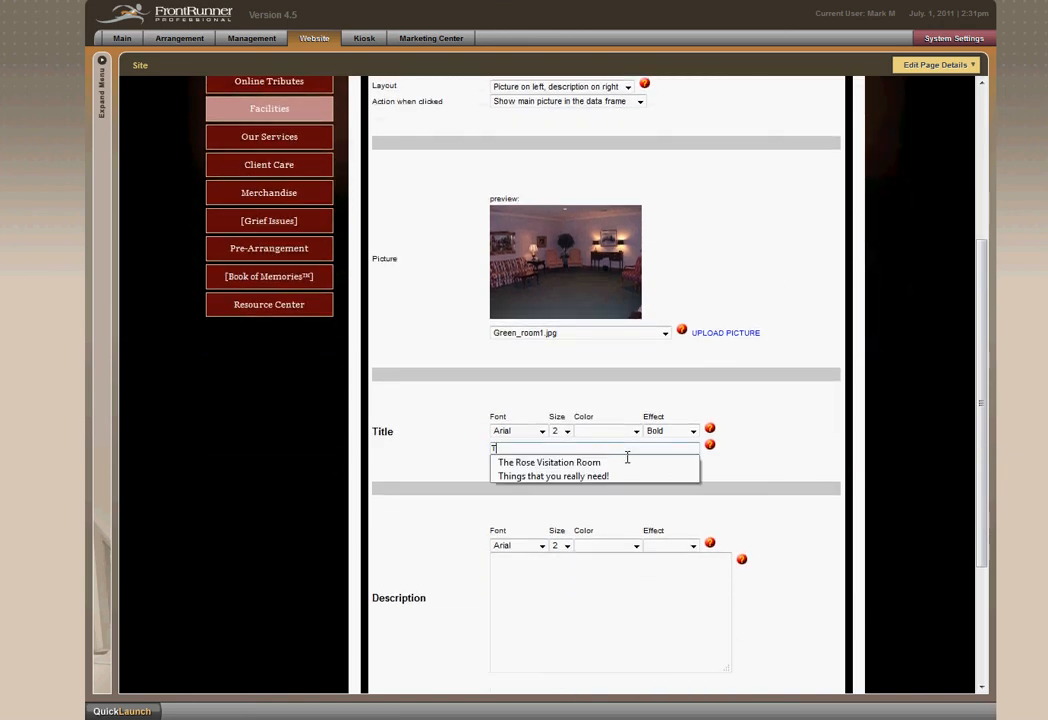
key(BackSpace)
text(")
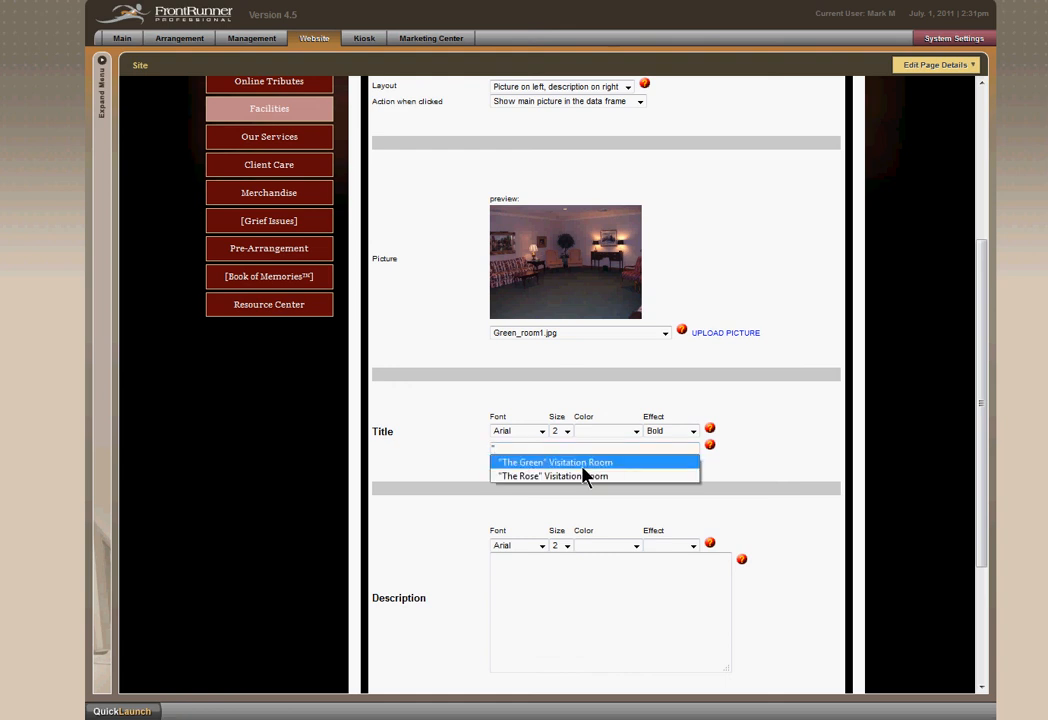
click(578, 463)
Format the picture title in Times, size 4, with the Bold+Italic effect.
click(541, 432)
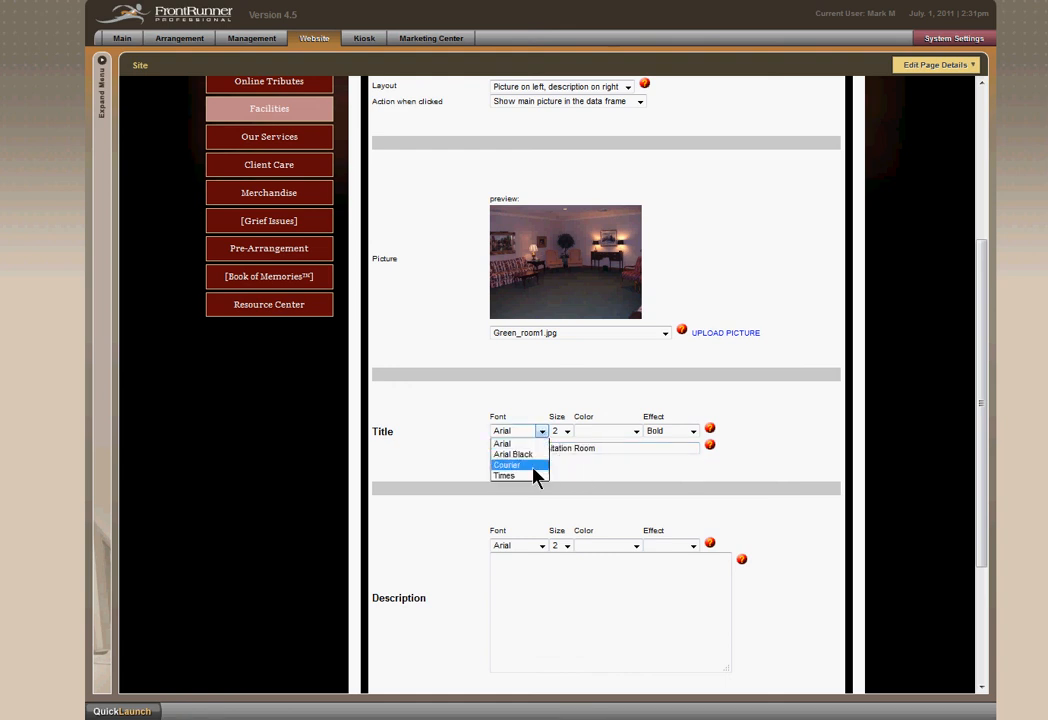
click(536, 479)
click(566, 434)
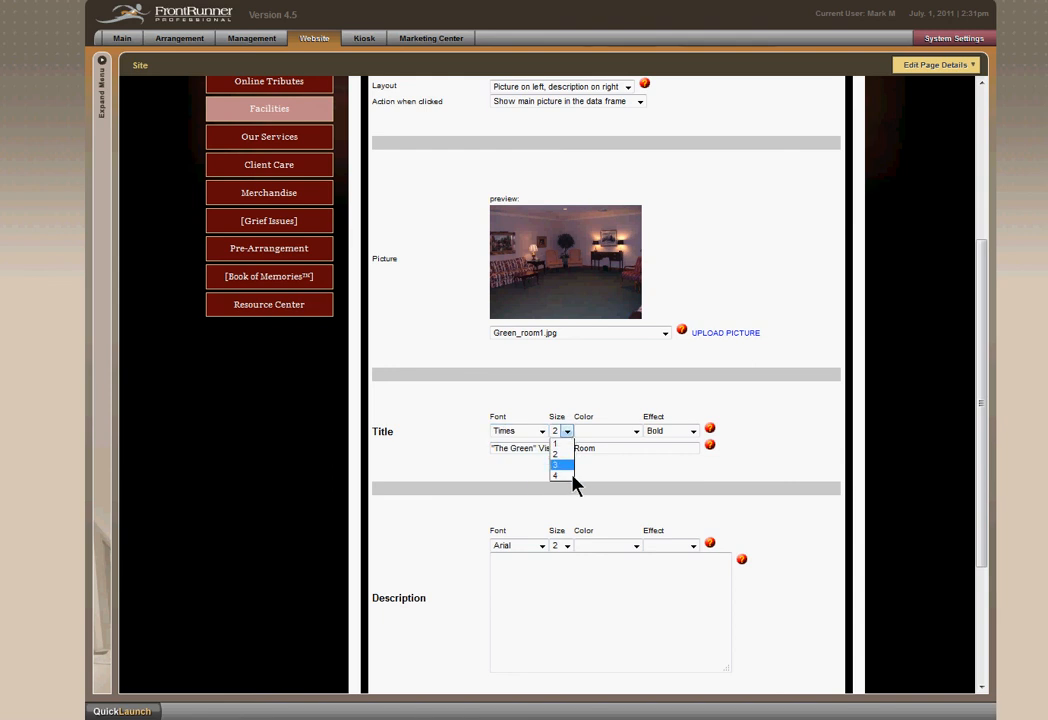
click(570, 484)
click(693, 431)
click(686, 473)
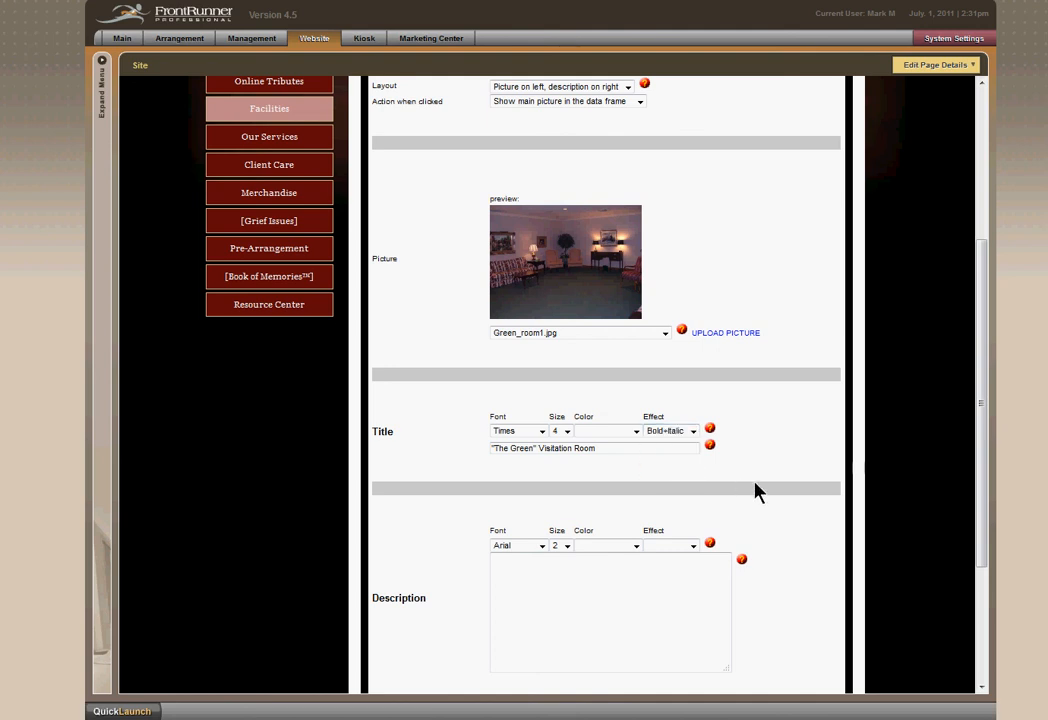
Enter the description "This is our second favorite visitation room." for the new picture.
scroll(755, 491, down, 1)
scroll(755, 491, down, 1)
click(574, 503)
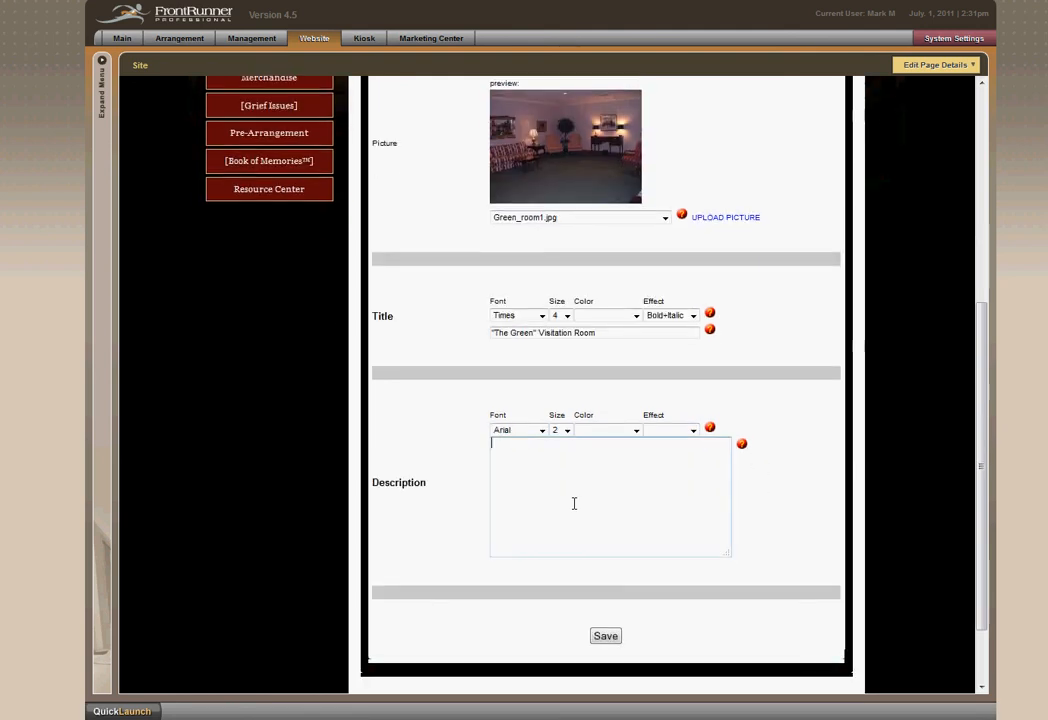
text(This is our second favo)
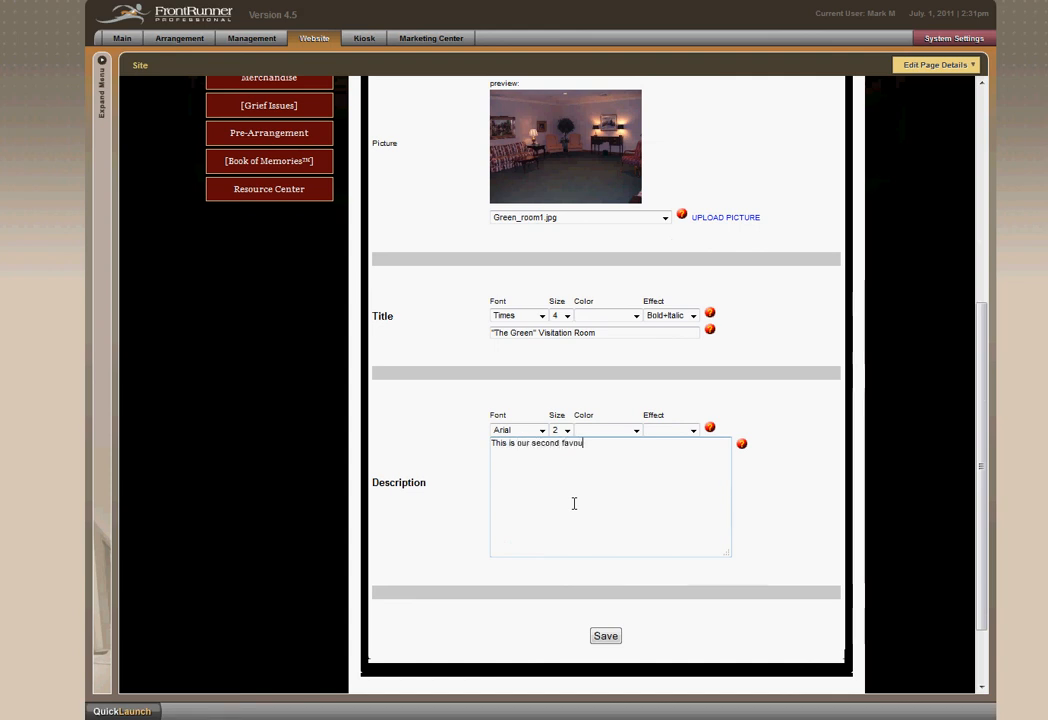
text(rite)
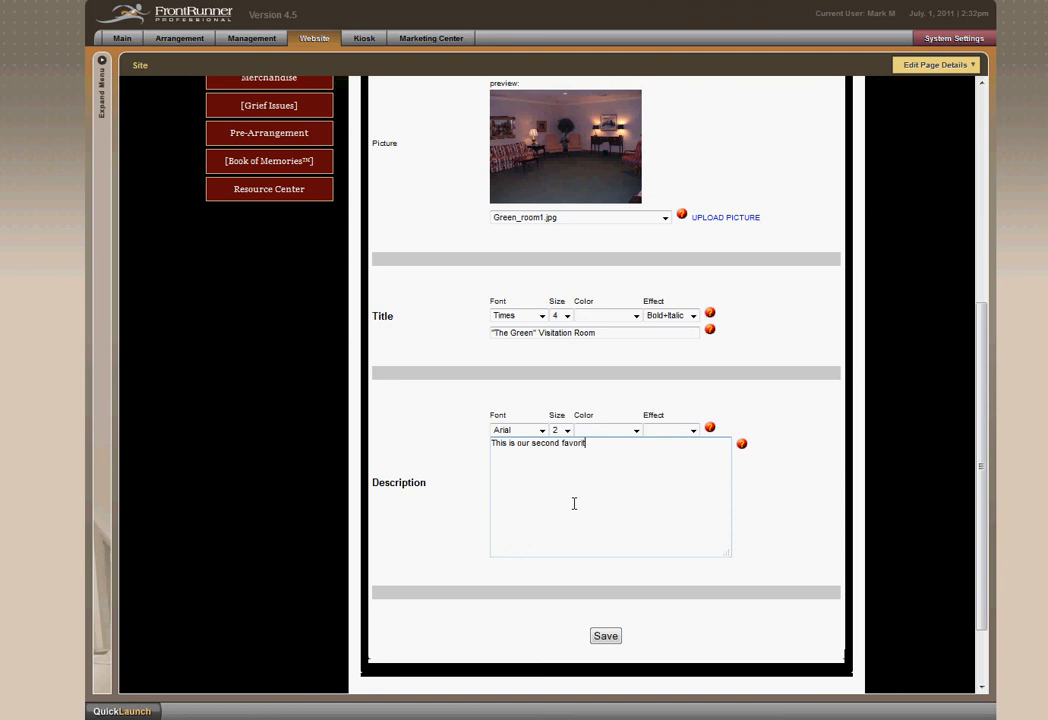
text( visitation room.)
Set the picture description's font to Times and its size to 4.
click(542, 431)
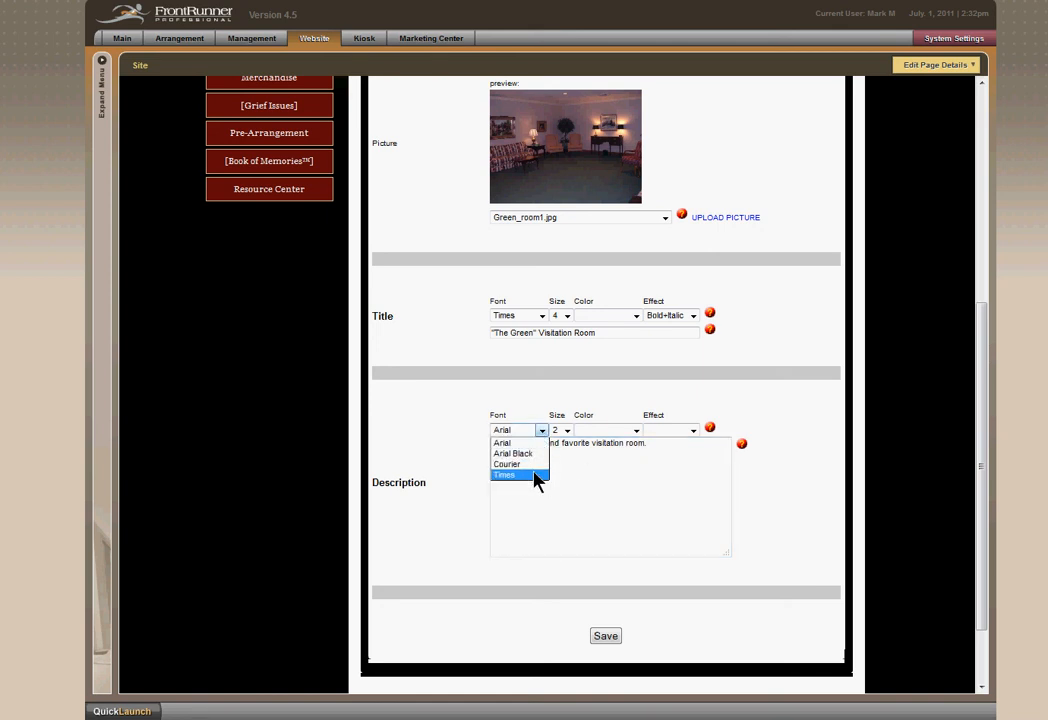
click(540, 477)
click(566, 430)
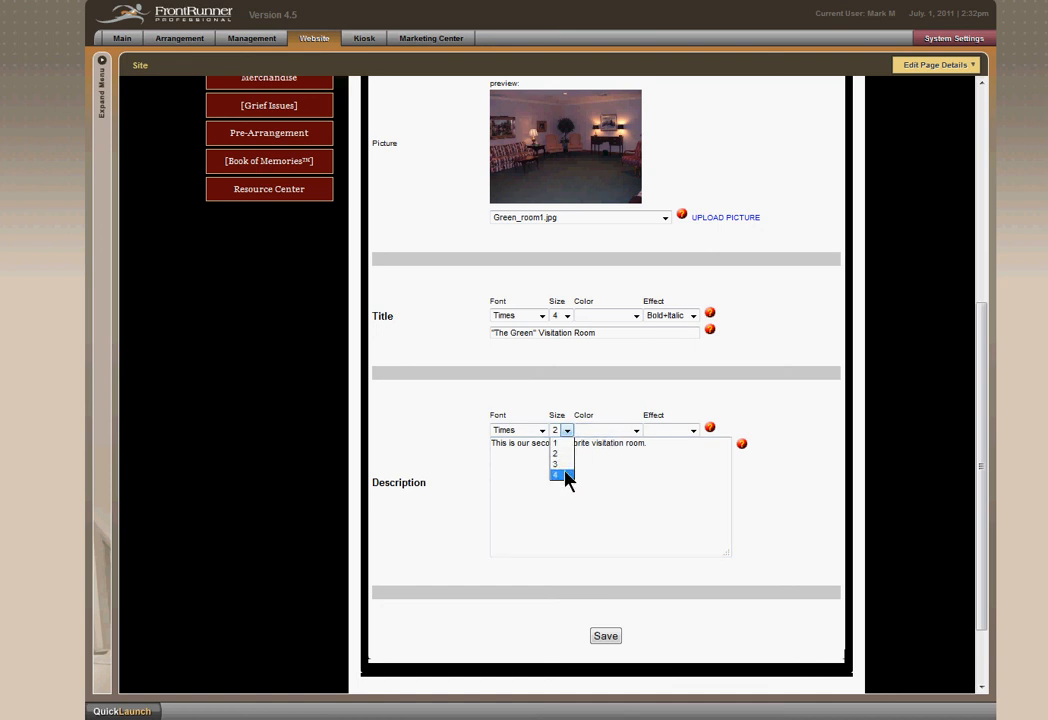
click(566, 477)
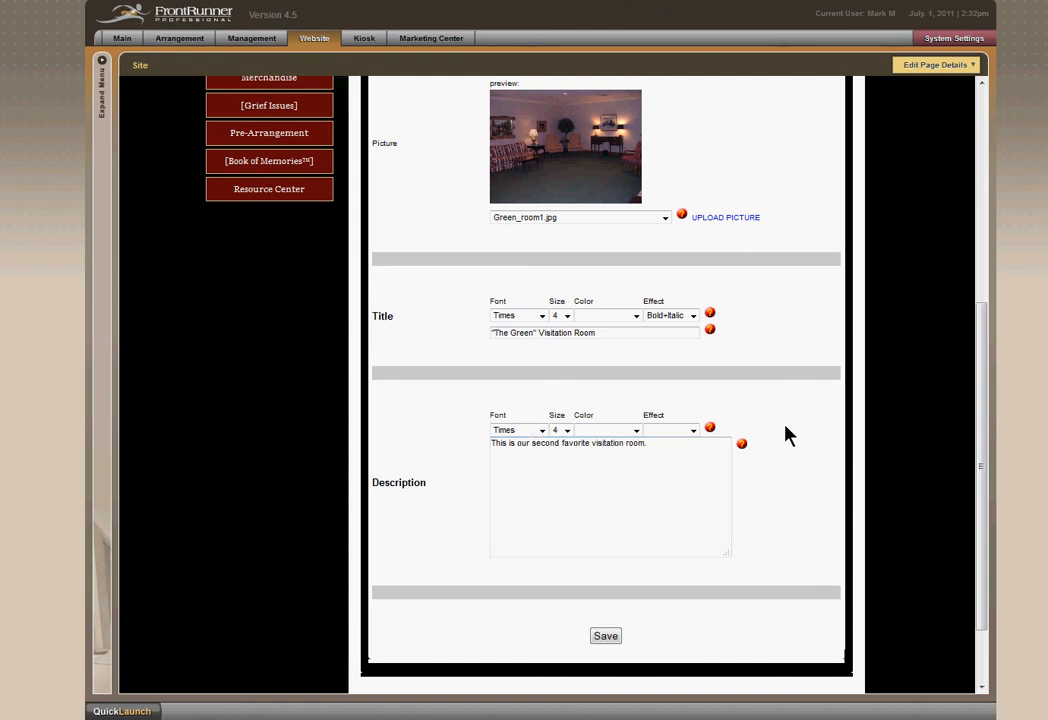
scroll(788, 434, up, 2)
scroll(785, 440, down, 3)
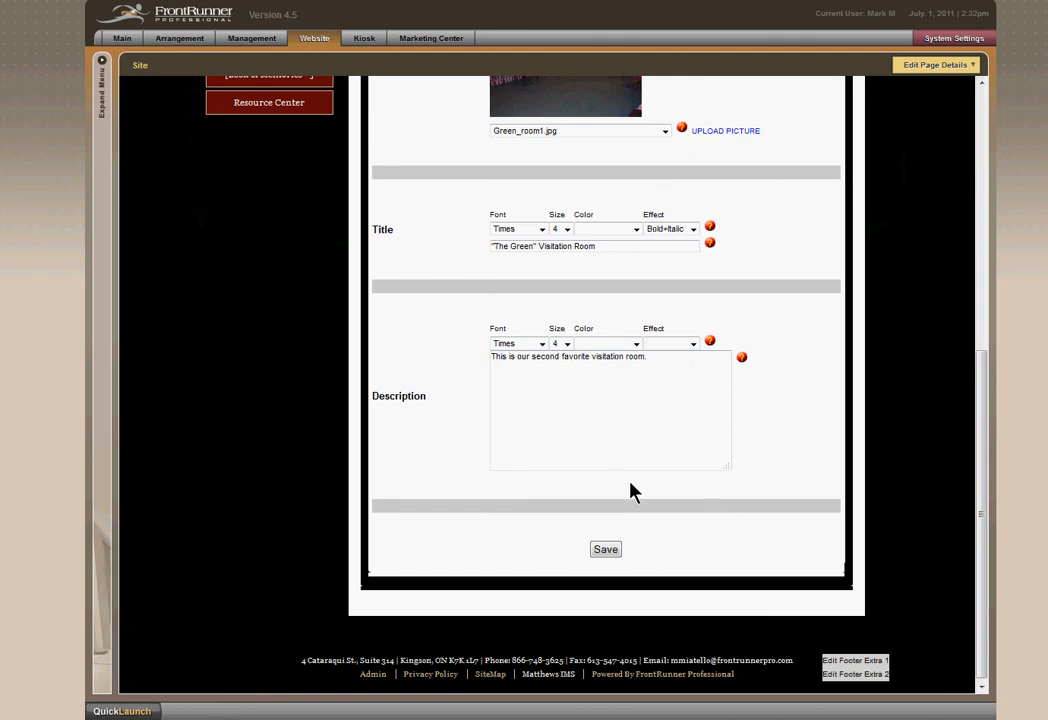
Save the new gallery picture and view the enlarged image of "The Green" Visitation Room.
click(606, 550)
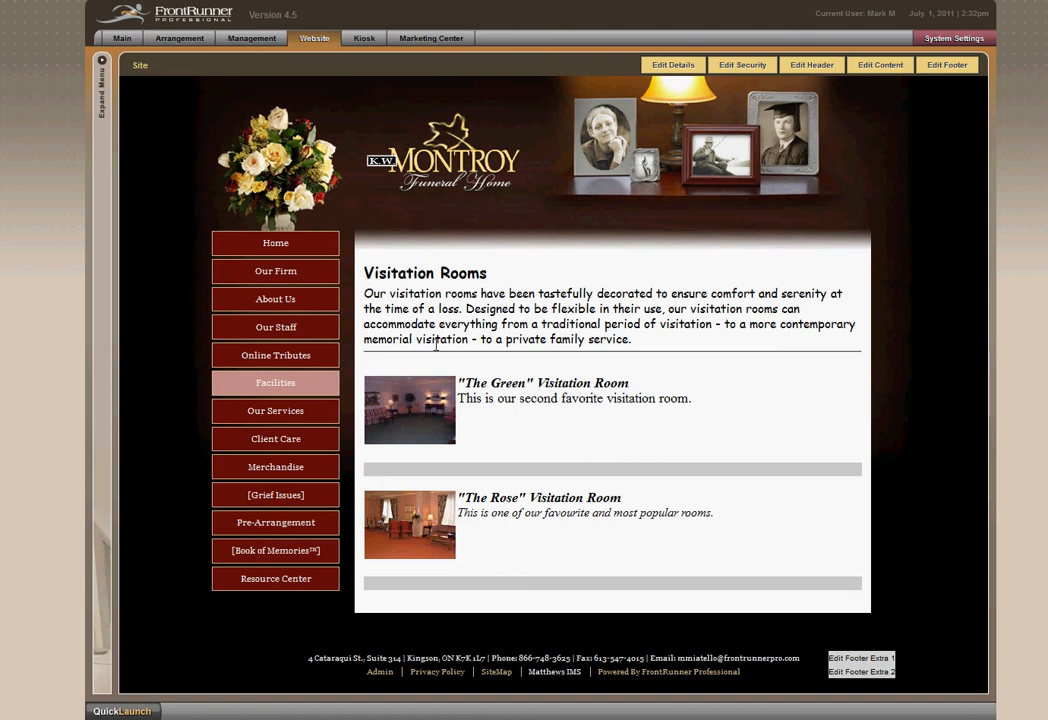
click(419, 415)
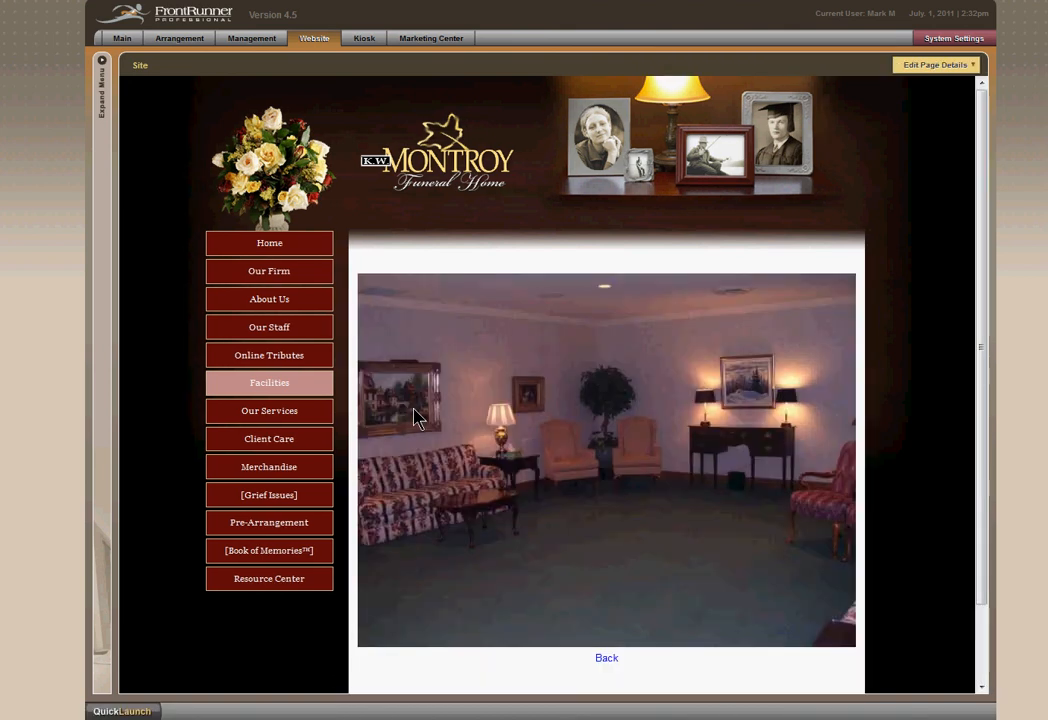
click(606, 659)
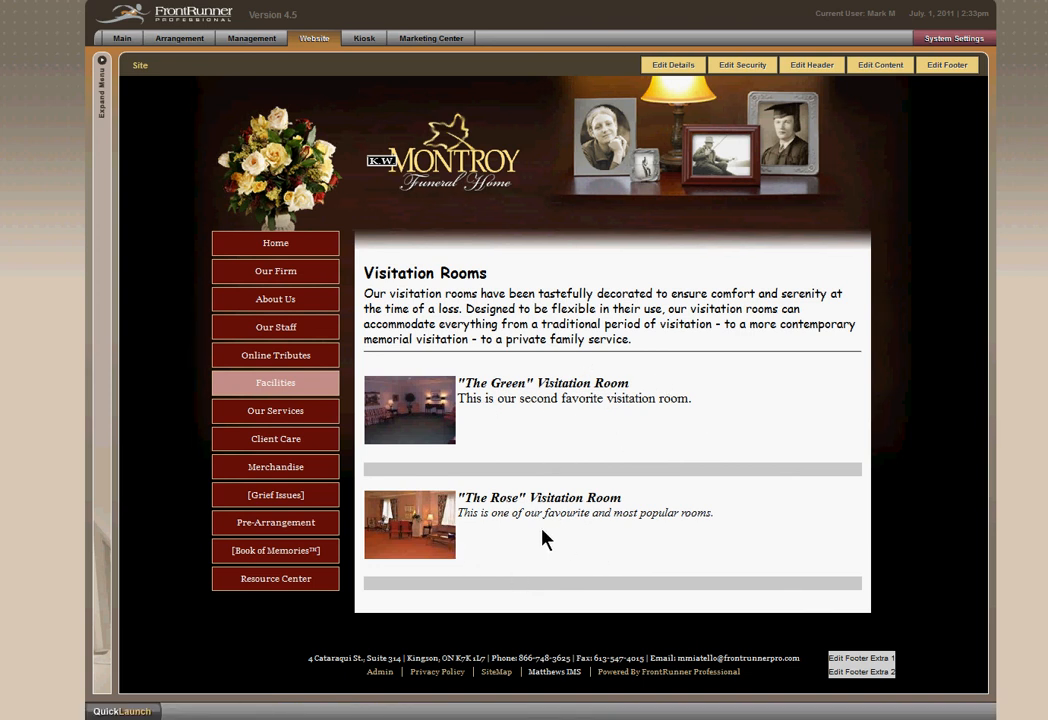
Reorder the picture gallery so "The Rose" Visitation Room comes before "The Green" Visitation Room.
click(884, 70)
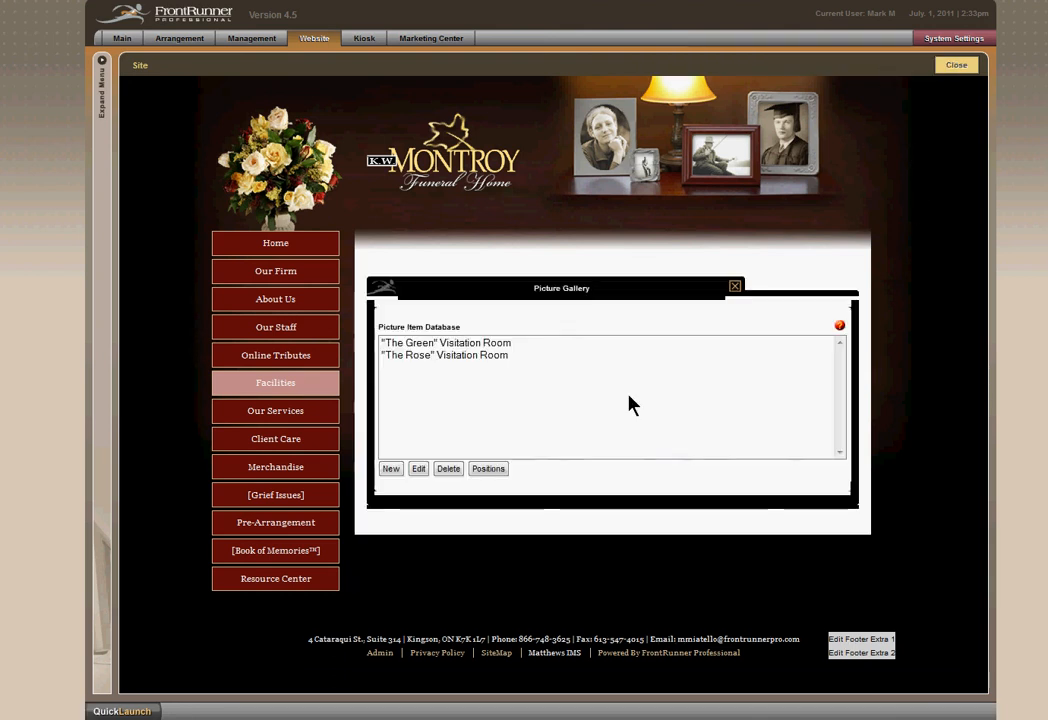
click(473, 364)
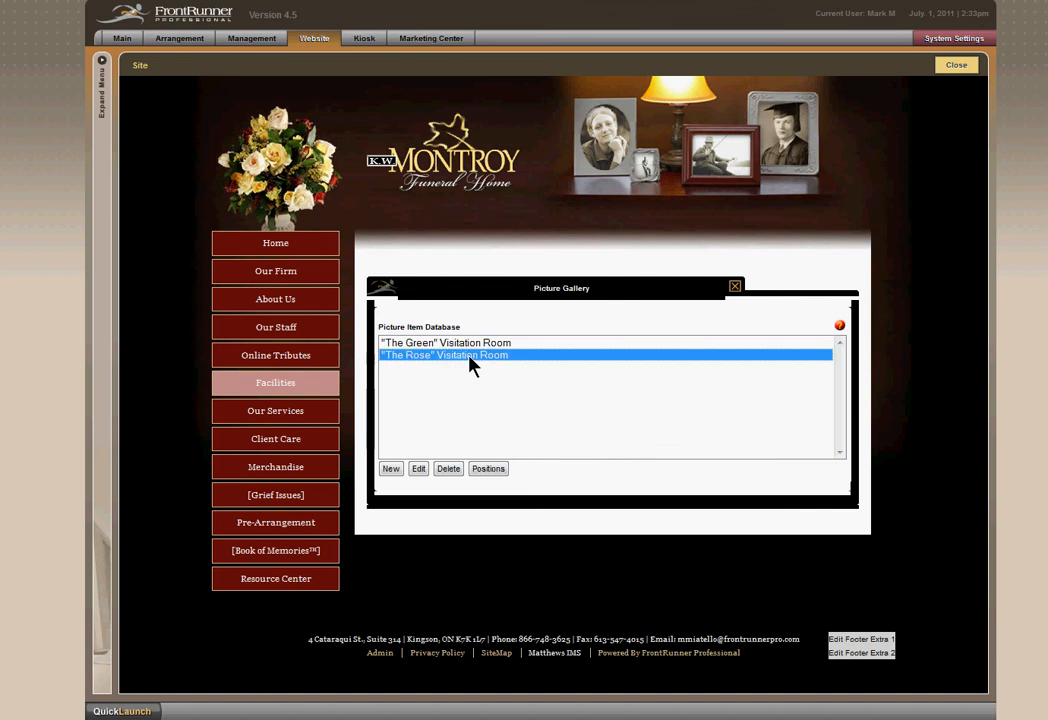
click(490, 467)
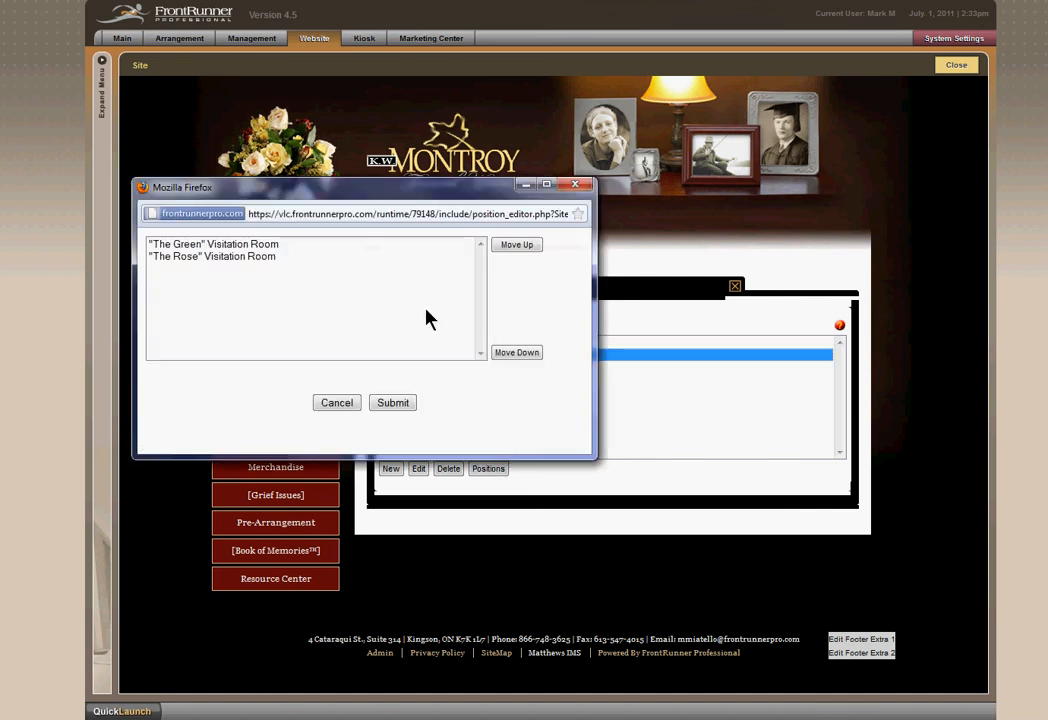
click(249, 258)
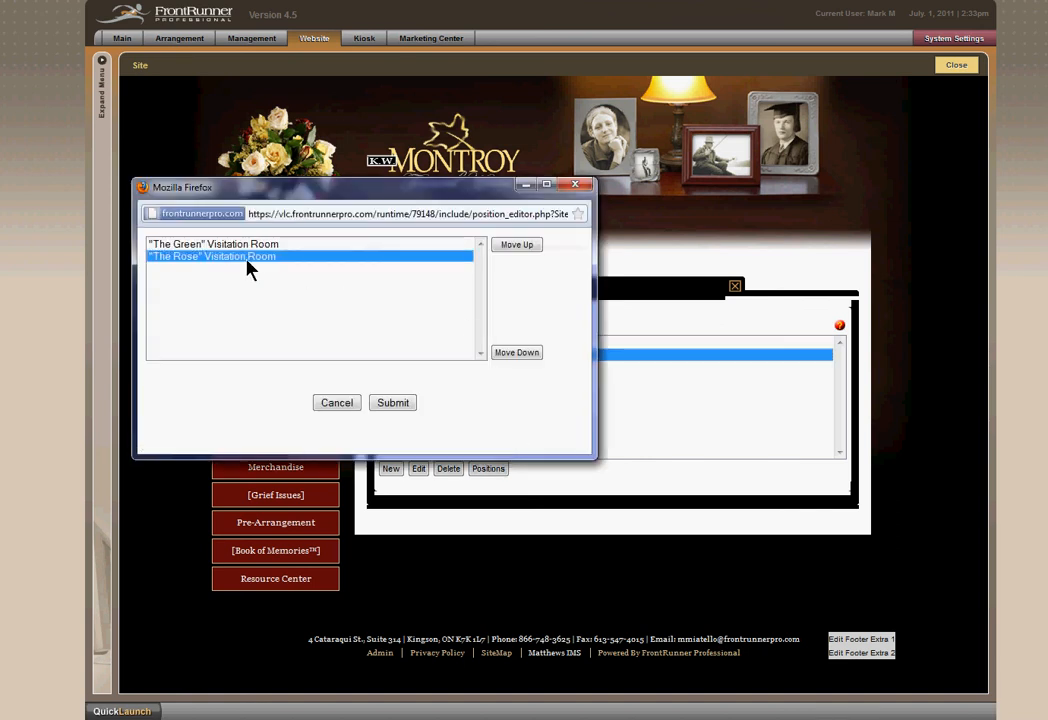
click(509, 247)
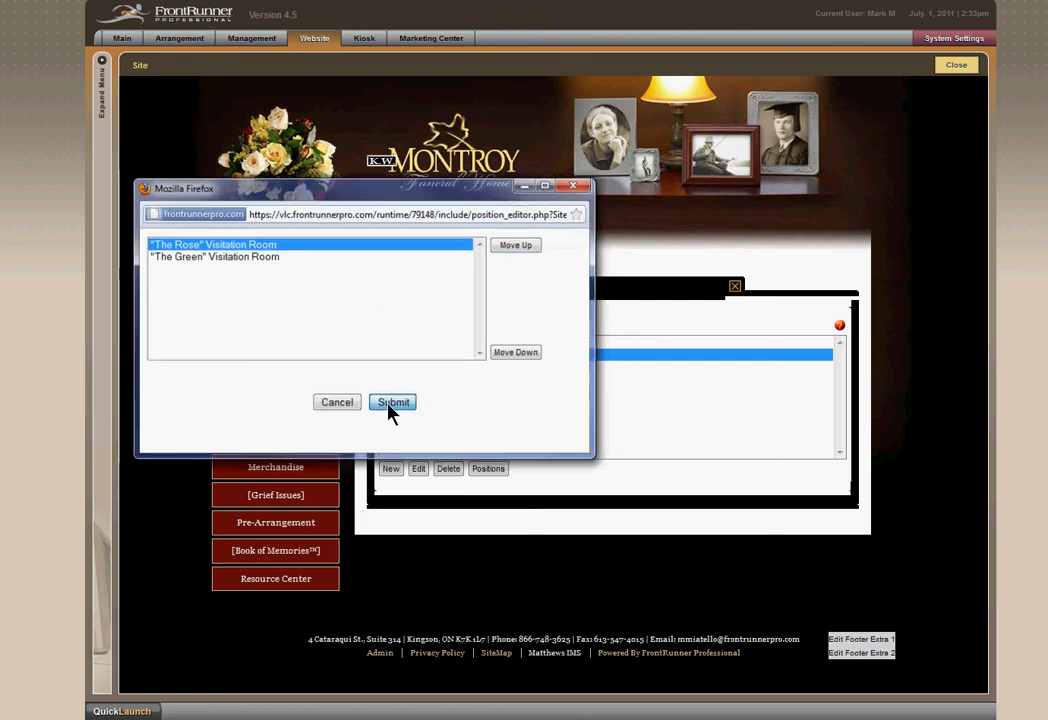
click(391, 406)
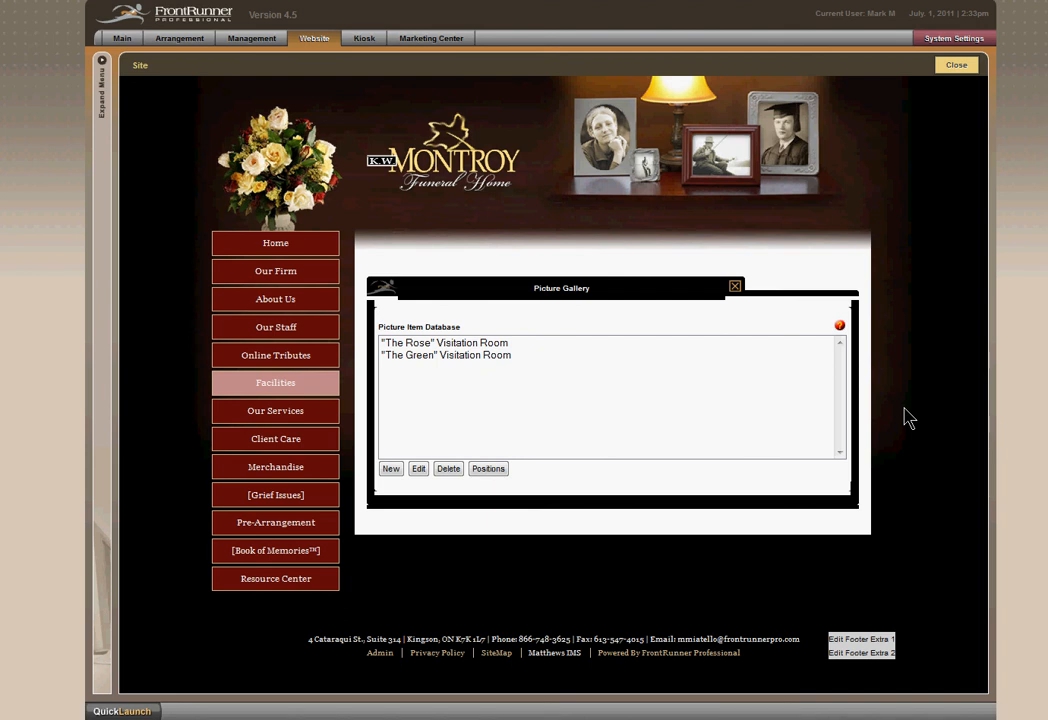
click(957, 66)
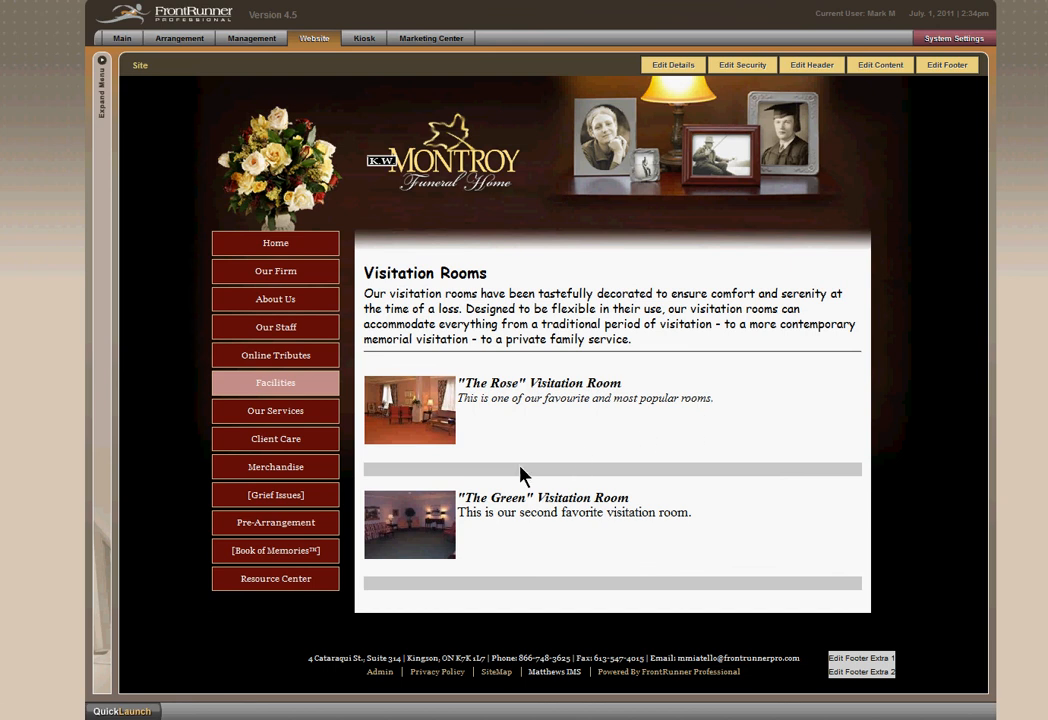
Open the Flower Shops page from Community Links under Resource Center.
mouse_move(248, 585)
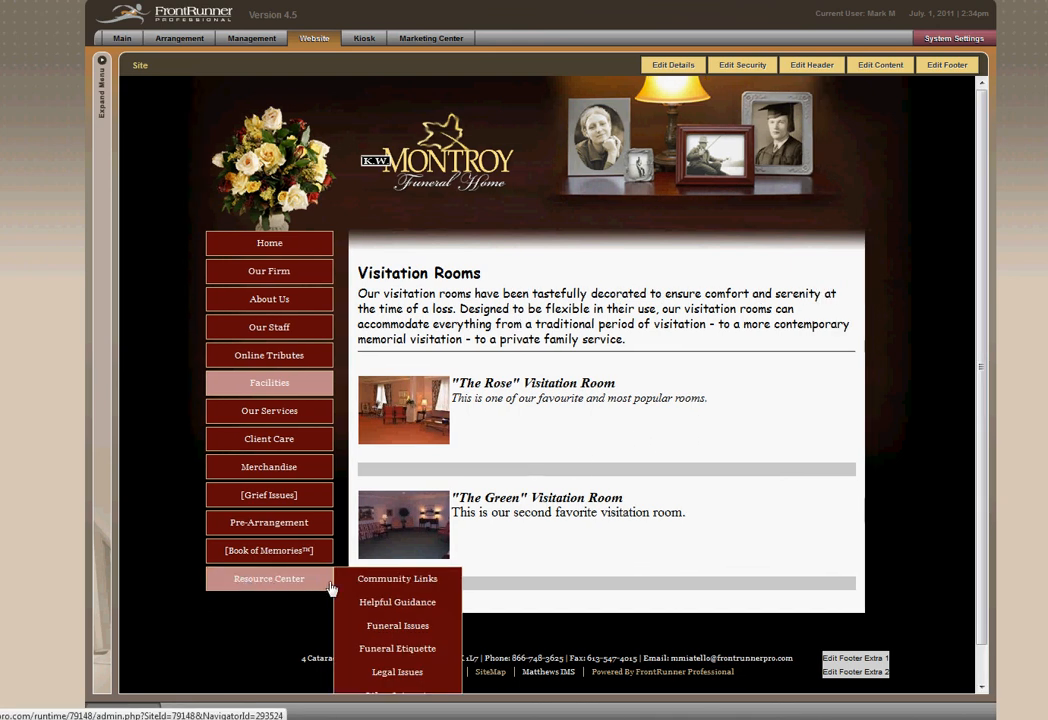
mouse_move(350, 581)
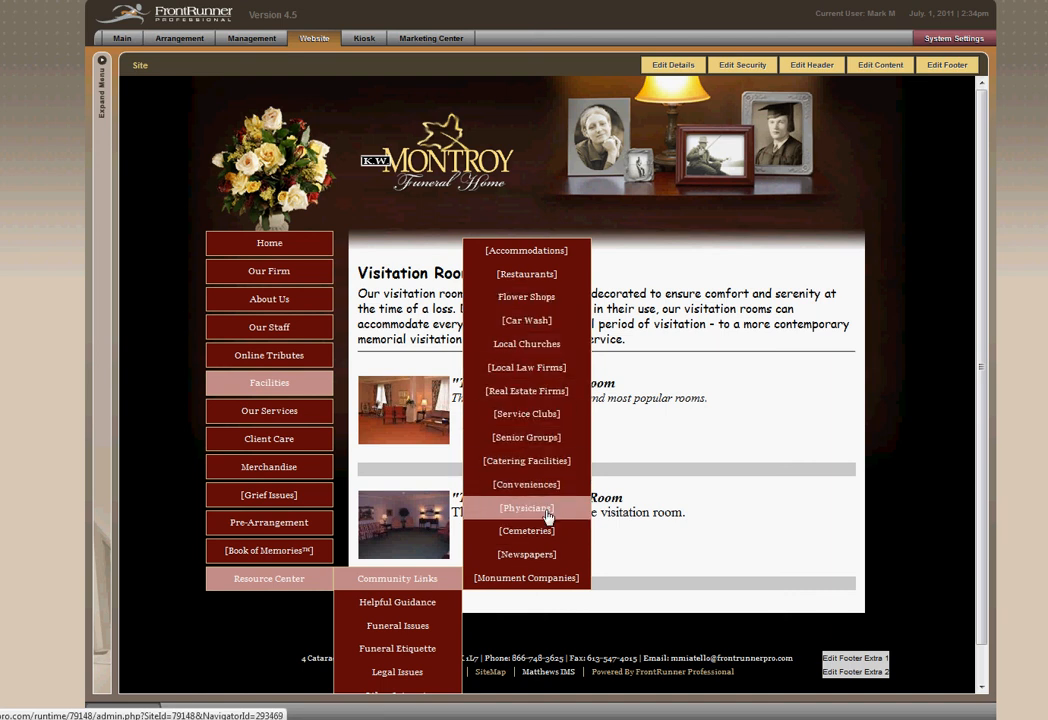
click(537, 305)
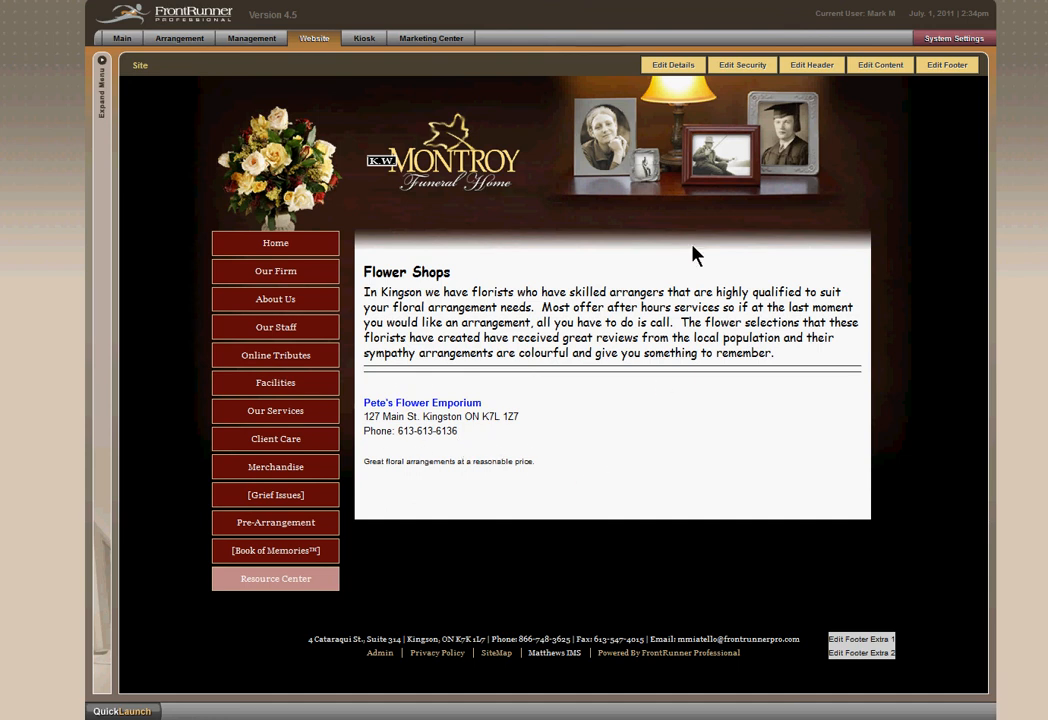
Examine the Flower Shops page details for its page action, leaving the settings as they are.
click(669, 67)
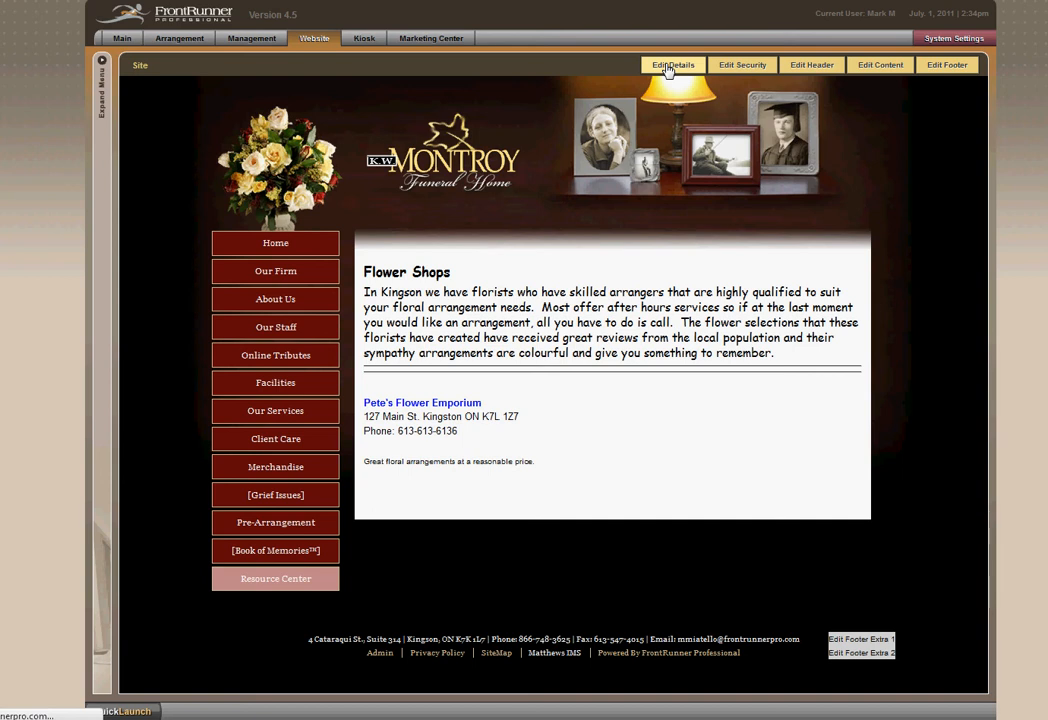
scroll(862, 377, down, 5)
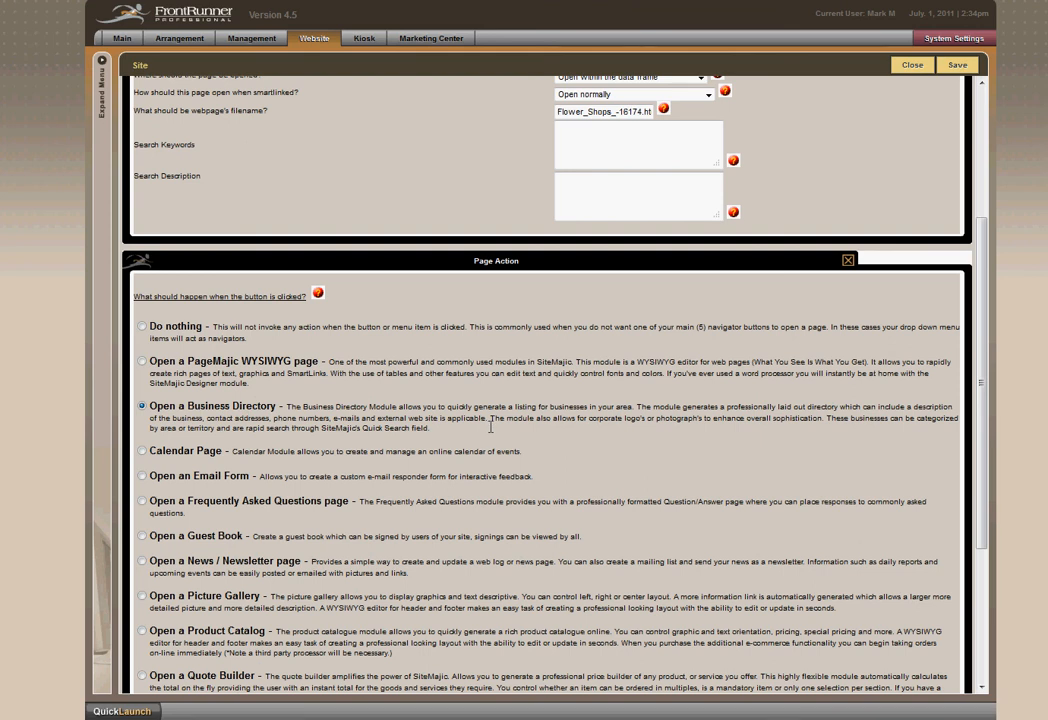
click(912, 66)
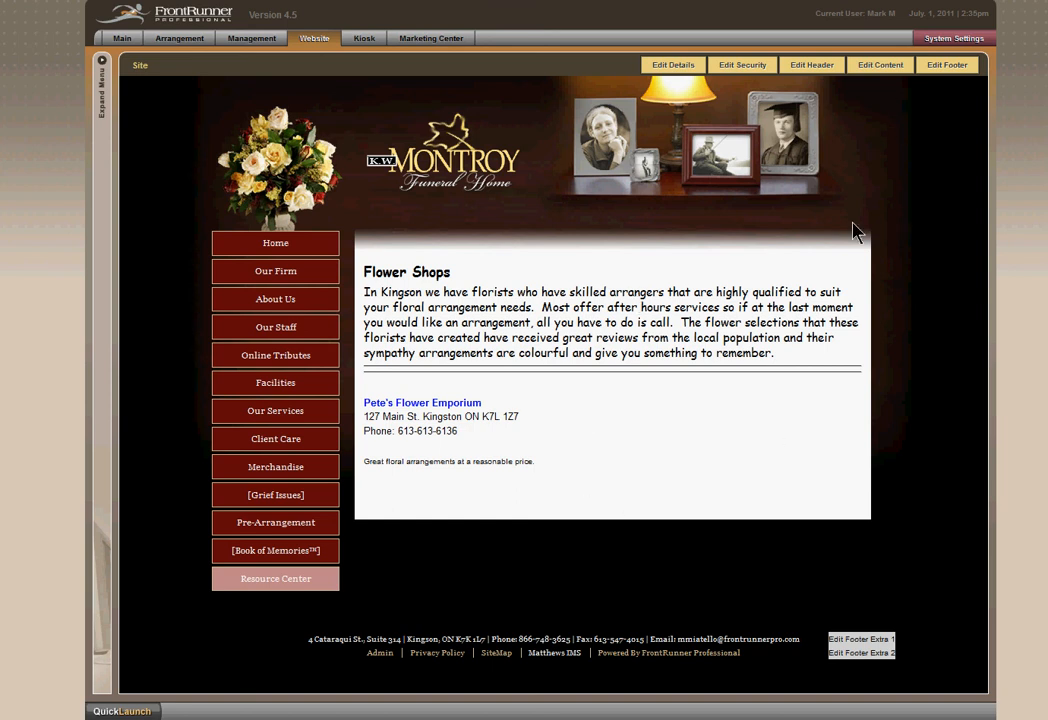
Open the Flower Shops content for editing and enter Paula's Flower shop as the business name.
click(889, 70)
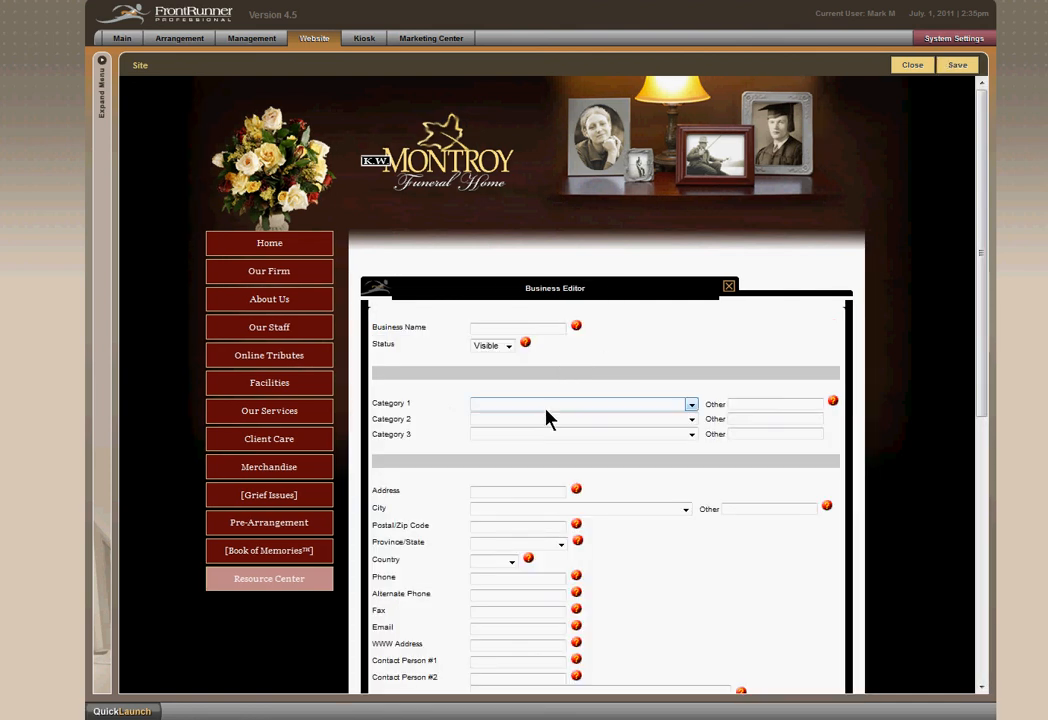
click(512, 329)
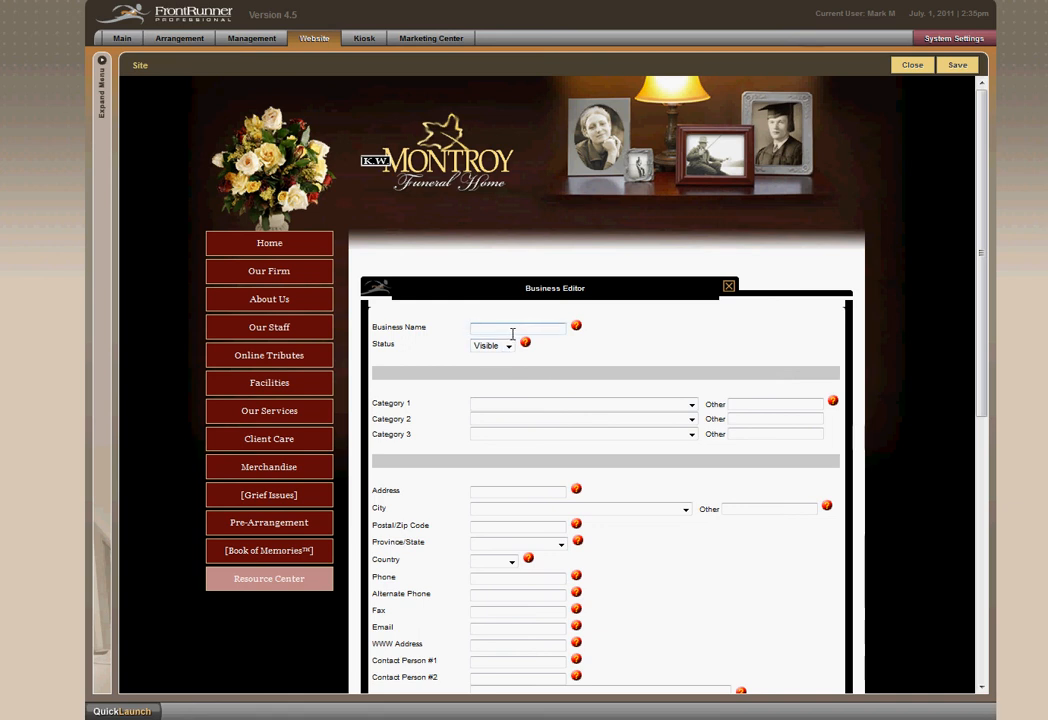
text(Paul)
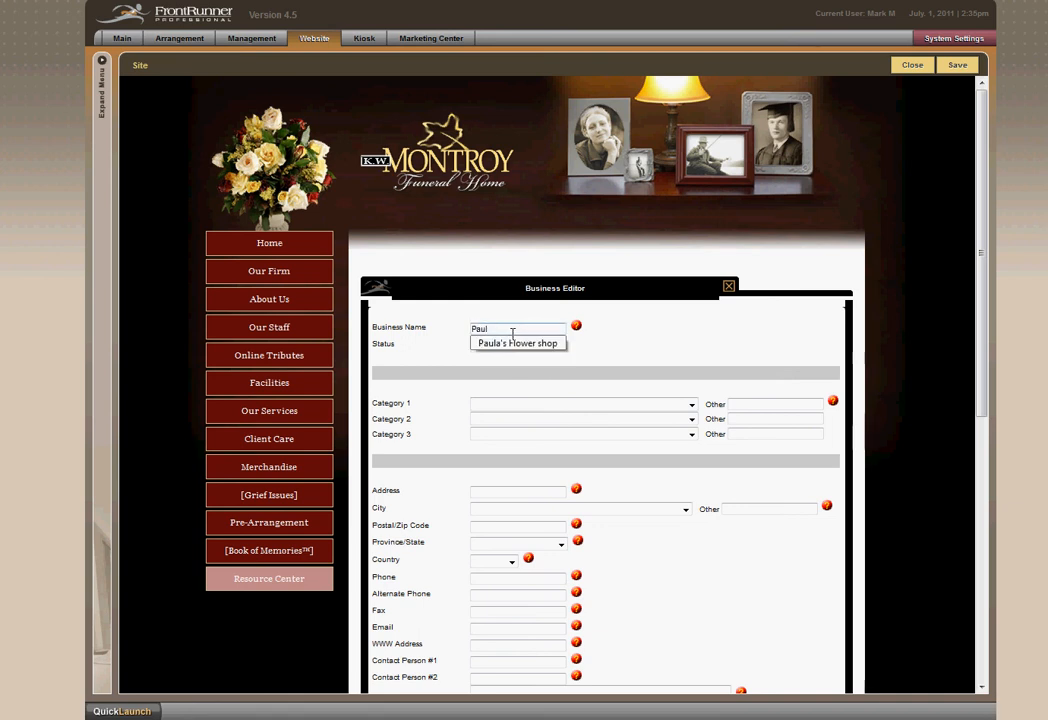
click(519, 344)
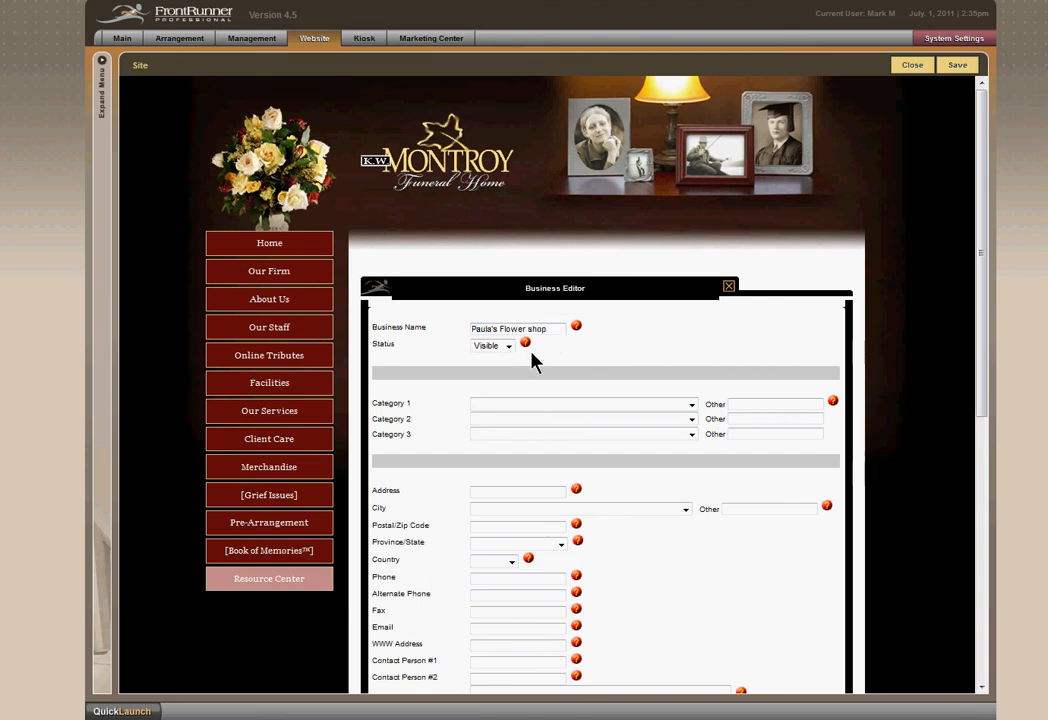
Set Category 1 of the Paula's Flower shop listing to Flowershop.
click(563, 416)
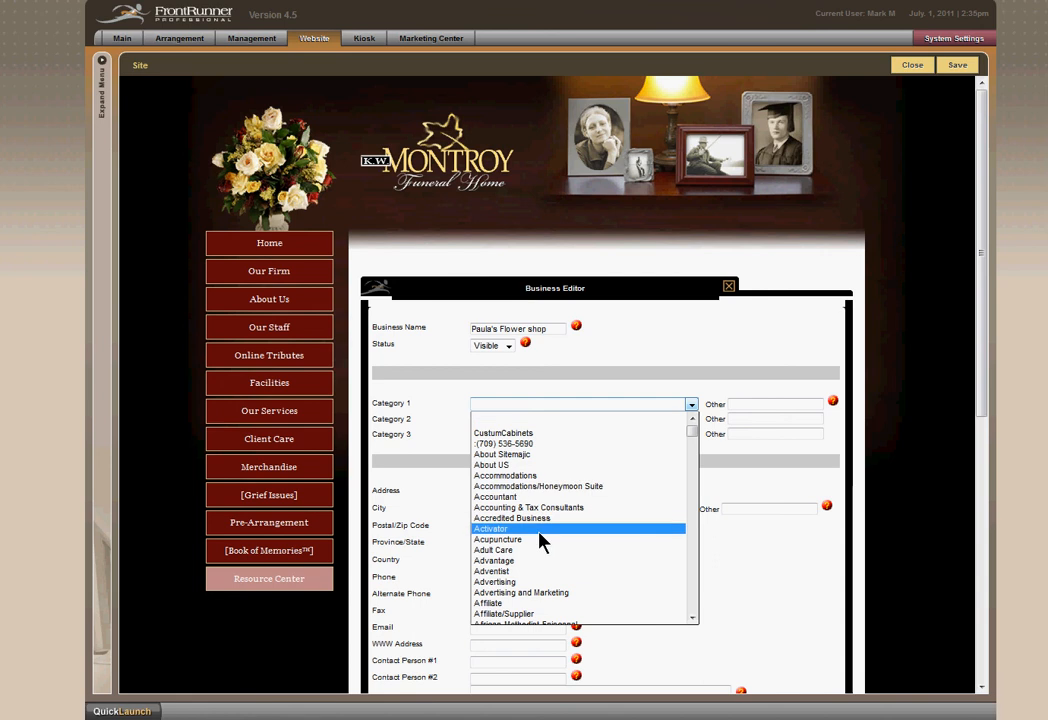
scroll(543, 543, down, 7)
scroll(540, 543, down, 20)
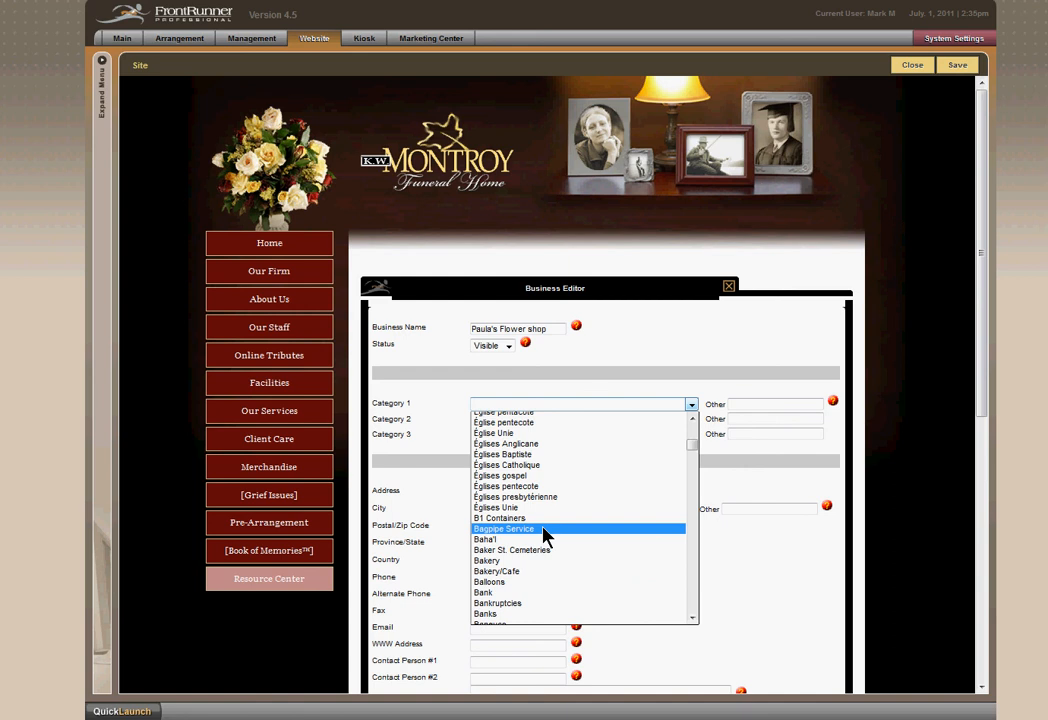
key(f)
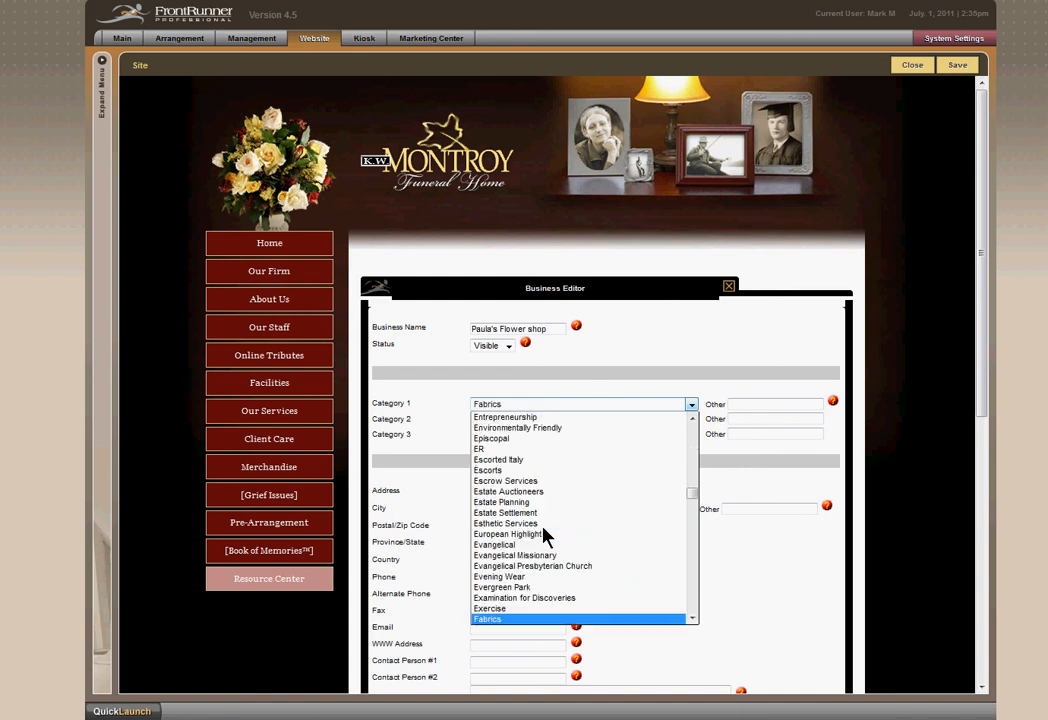
key(Down)
key(Down)
key(Down)
key(Down)
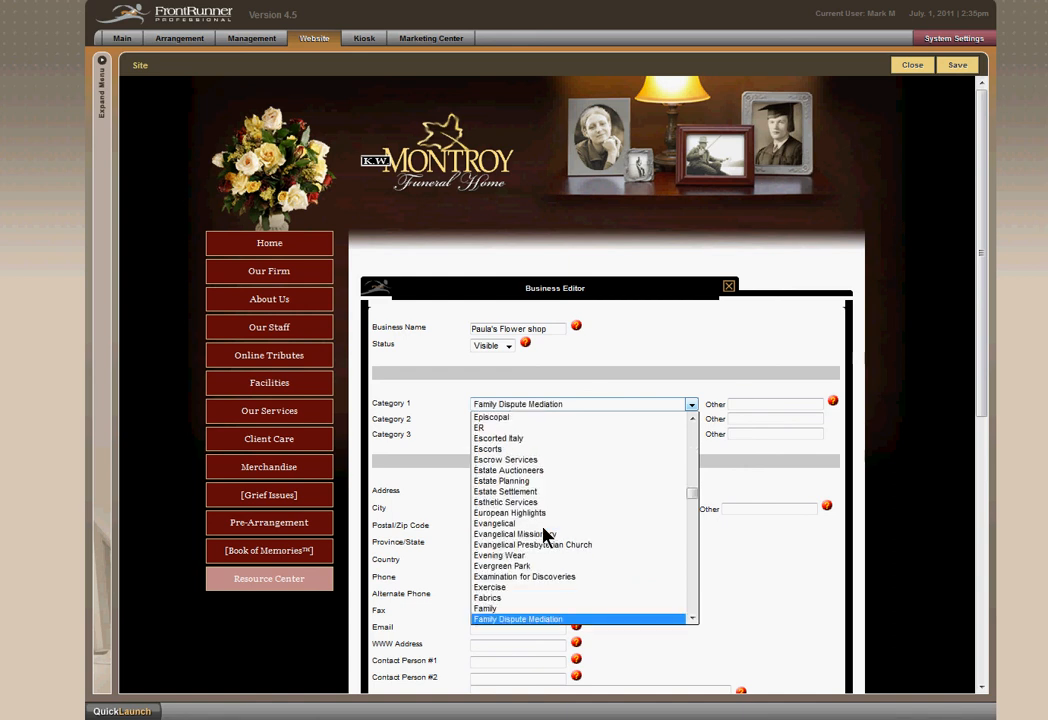
key(Down)
key(Down)
key(Down)
key(Down)
key(Down)
key(Down)
key(Down)
key(Down)
key(Down)
key(Down)
key(Down)
key(Down)
key(Down)
key(Down)
key(Down)
key(Down)
key(Down)
key(Down)
key(Down)
key(Down)
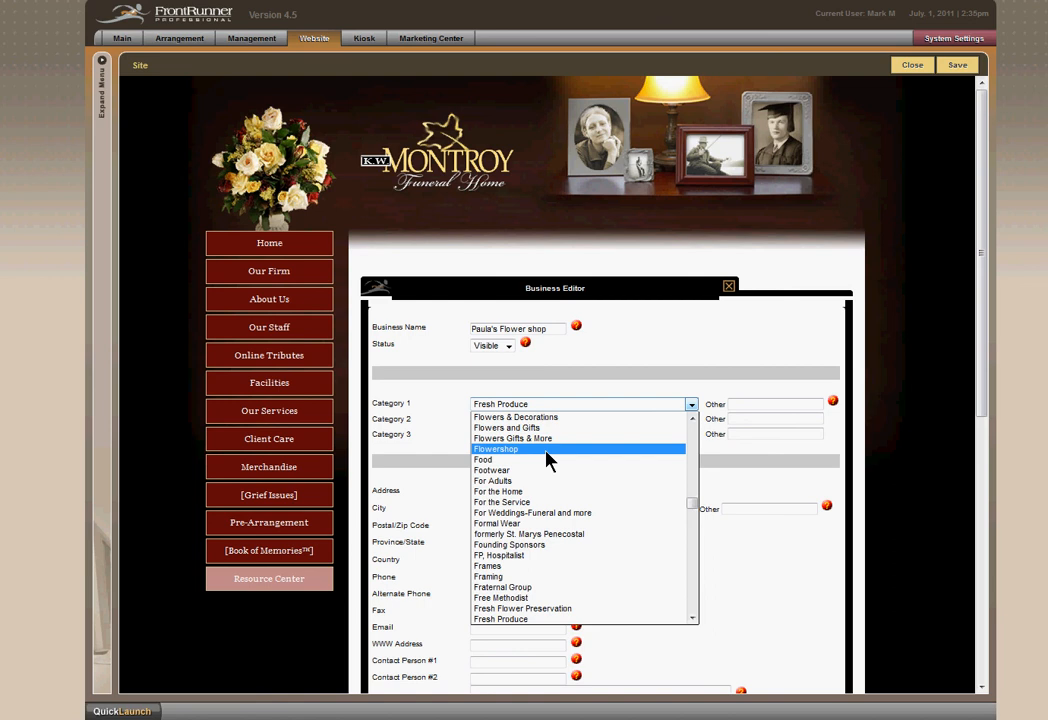
click(546, 451)
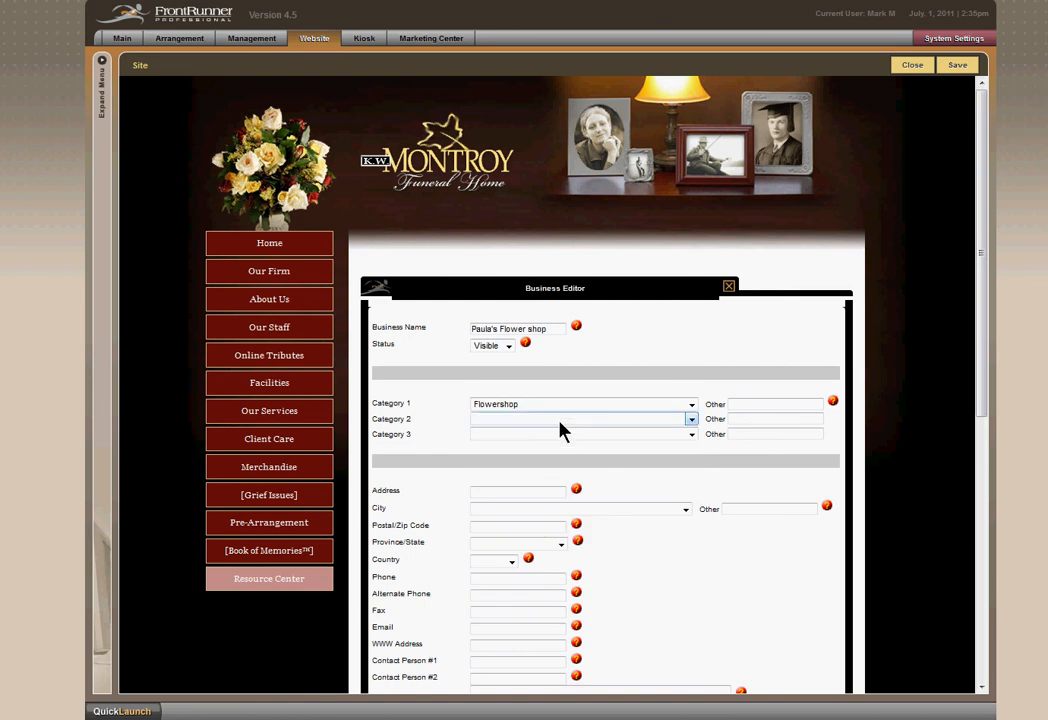
Set Category 2 of the business listing to Florist.
click(559, 421)
key(f)
key(Down)
key(Down)
key(Down)
key(Down)
key(Down)
key(Down)
key(Down)
key(Down)
key(Down)
key(Down)
key(Down)
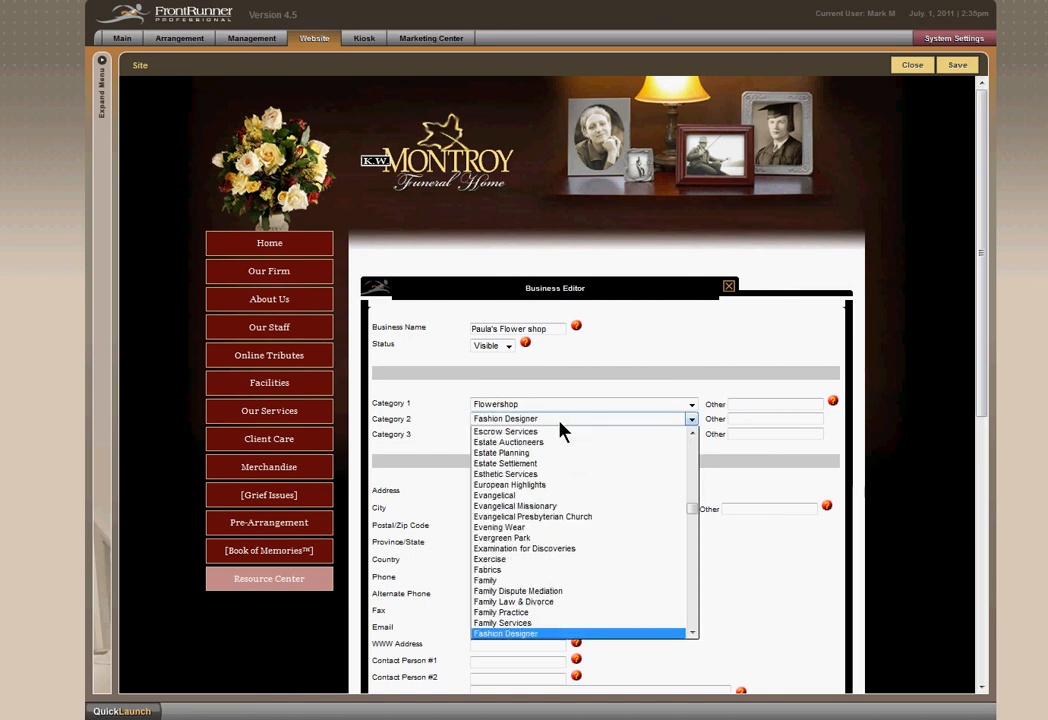
key(Down)
key(Down)
key(Down)
key(Down)
key(Down)
key(Down)
key(Down)
key(Down)
key(Down)
key(Down)
key(Down)
key(Down)
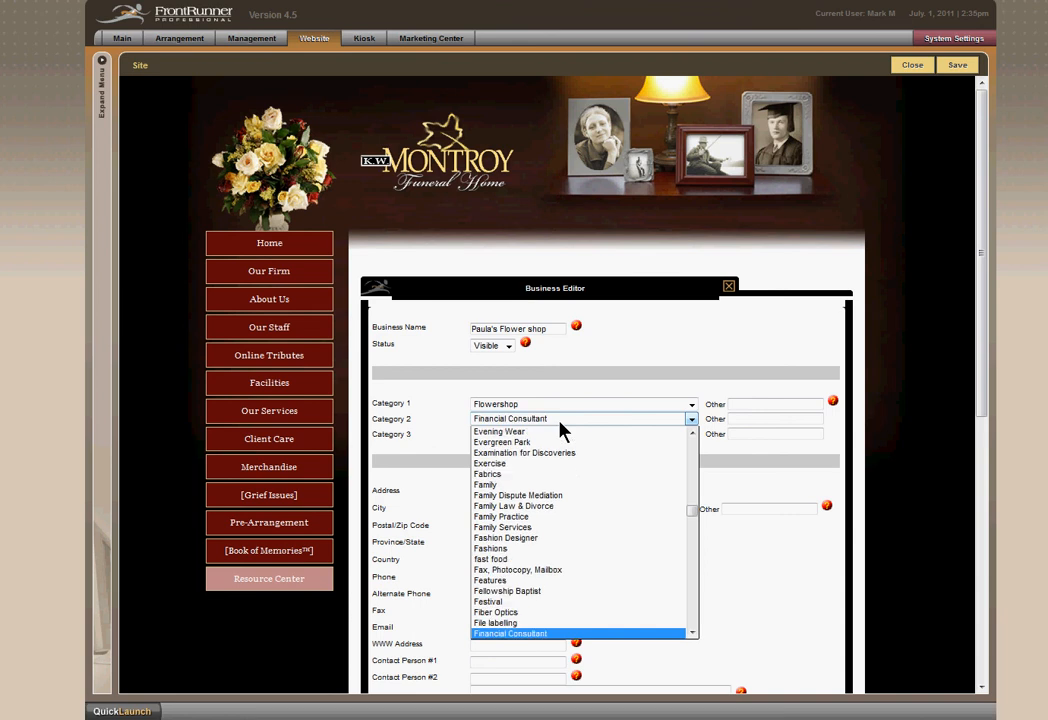
key(Down)
key(Down)
key(Down)
key(Down)
key(Down)
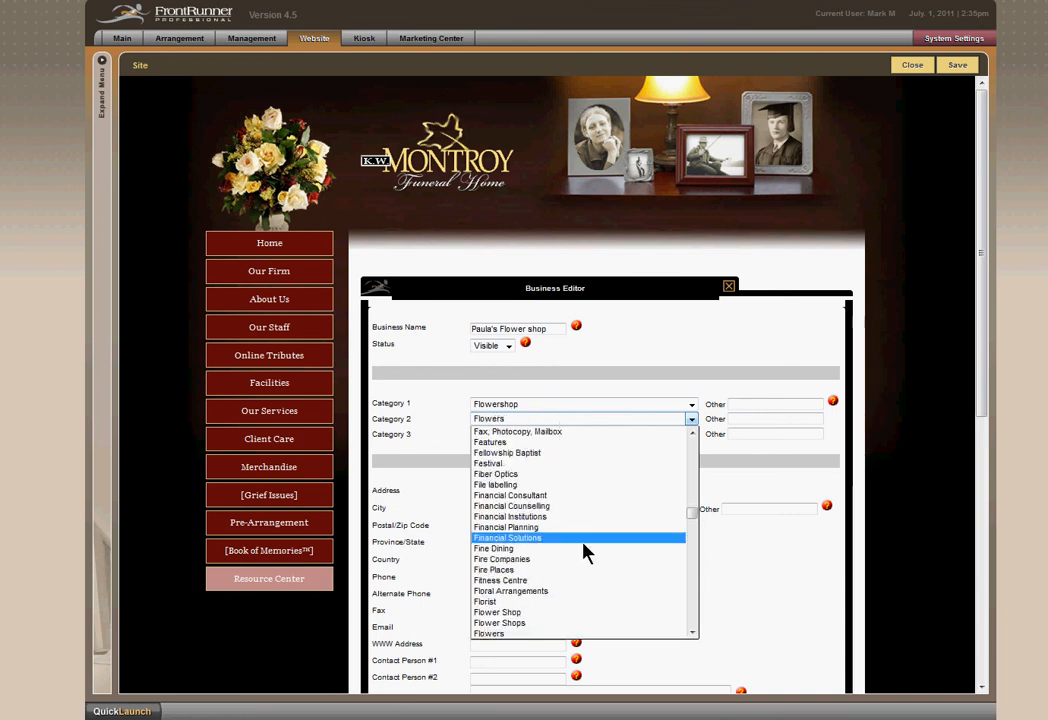
click(540, 603)
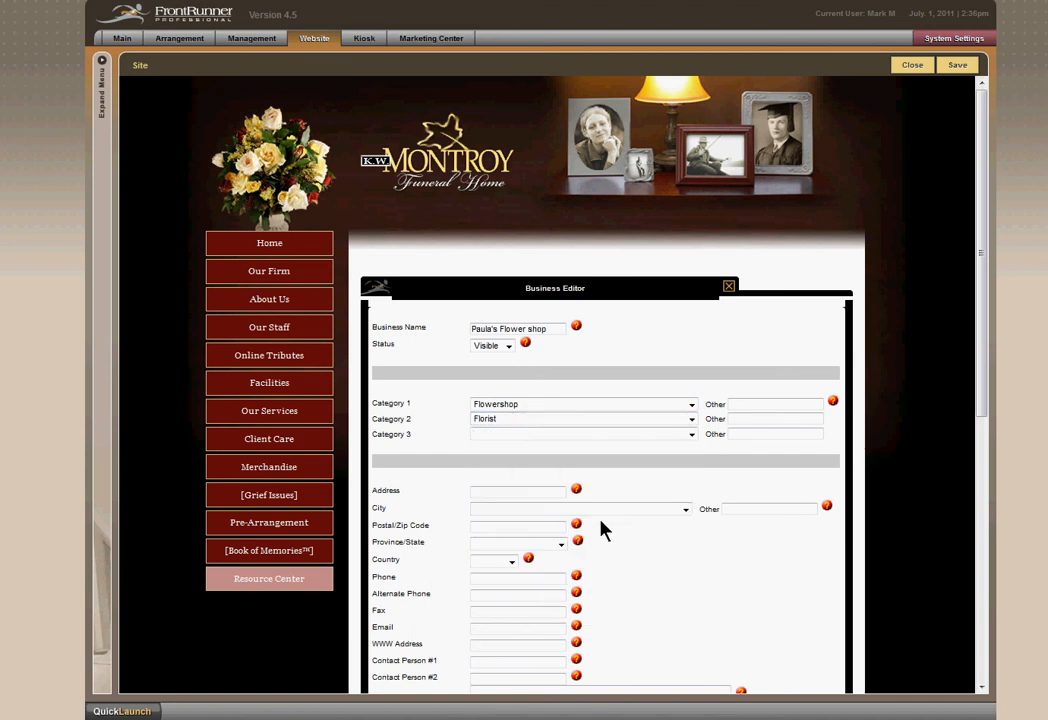
Set Category 3 of the business listing to Floral Arrangements.
click(567, 436)
key(f)
key(f)
key(f)
key(f)
key(f)
key(f)
key(f)
key(f)
key(f)
key(f)
key(f)
key(f)
key(f)
key(f)
key(f)
key(f)
key(f)
key(f)
key(f)
key(f)
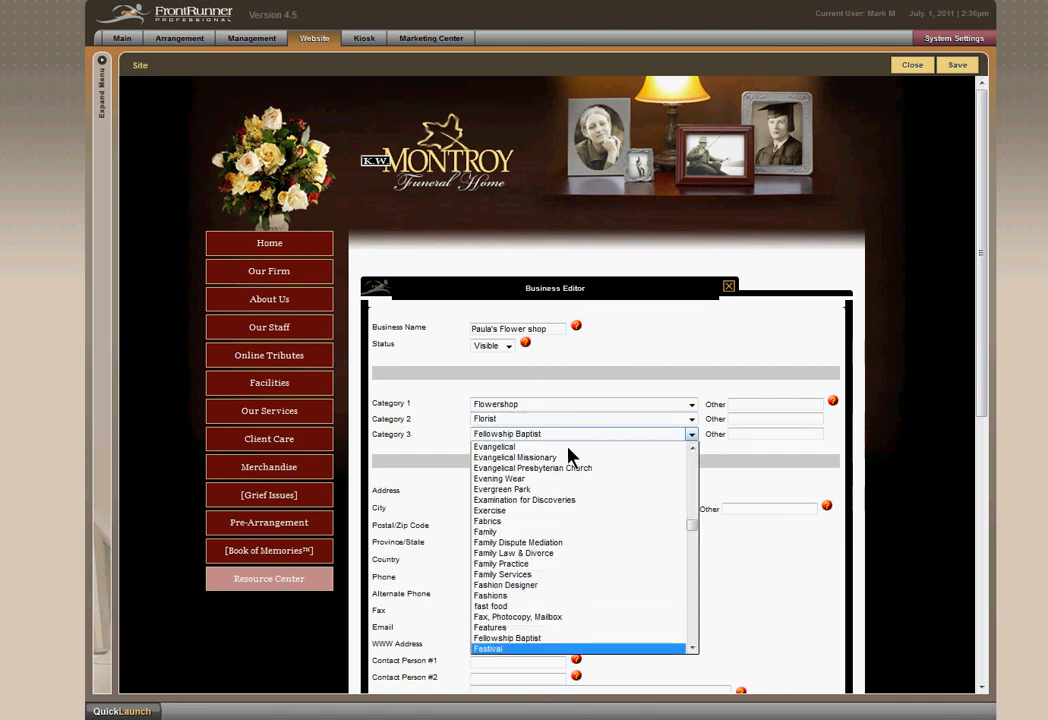
scroll(558, 560, down, 8)
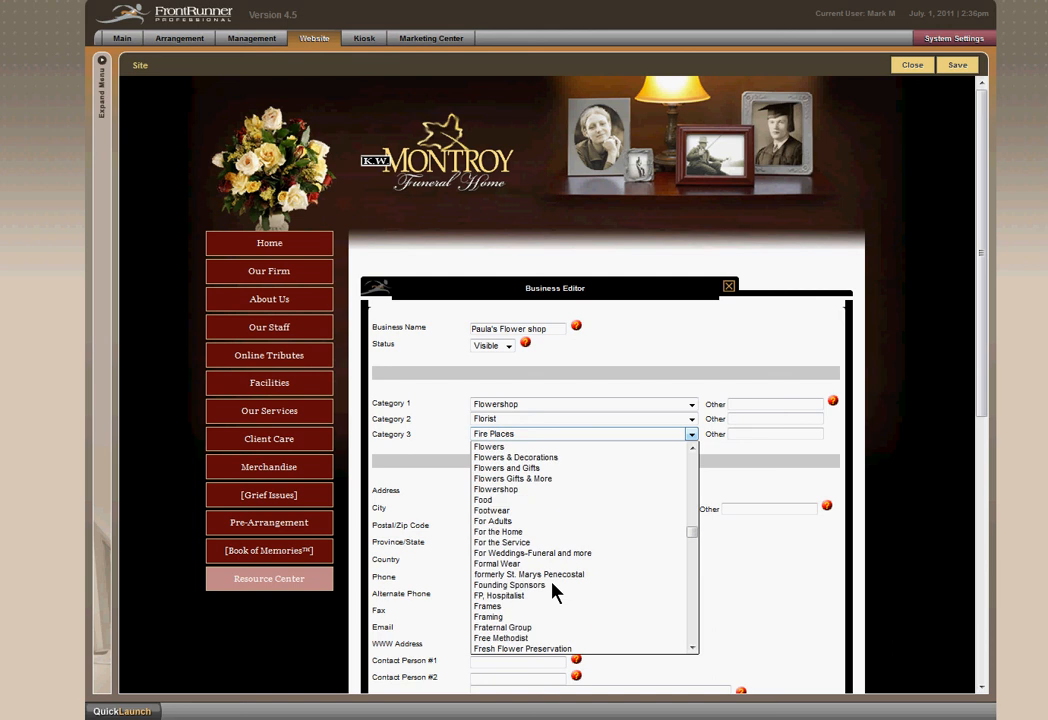
scroll(565, 545, up, 2)
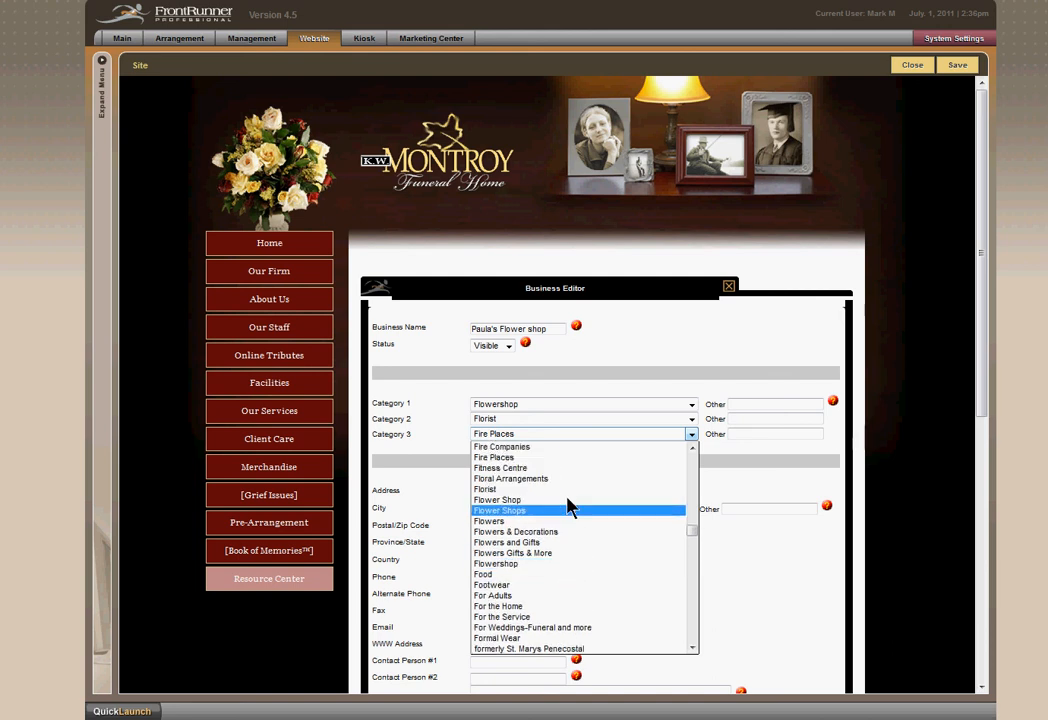
click(552, 483)
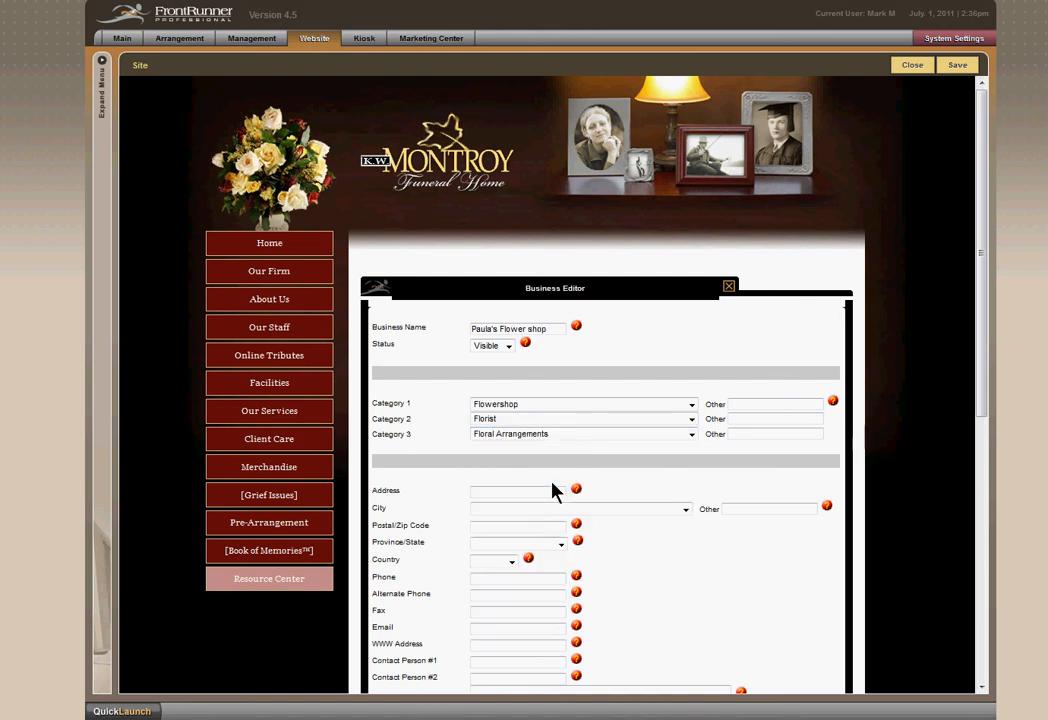
Open the help explanation for the business category fields and their Other boxes.
click(788, 406)
click(834, 404)
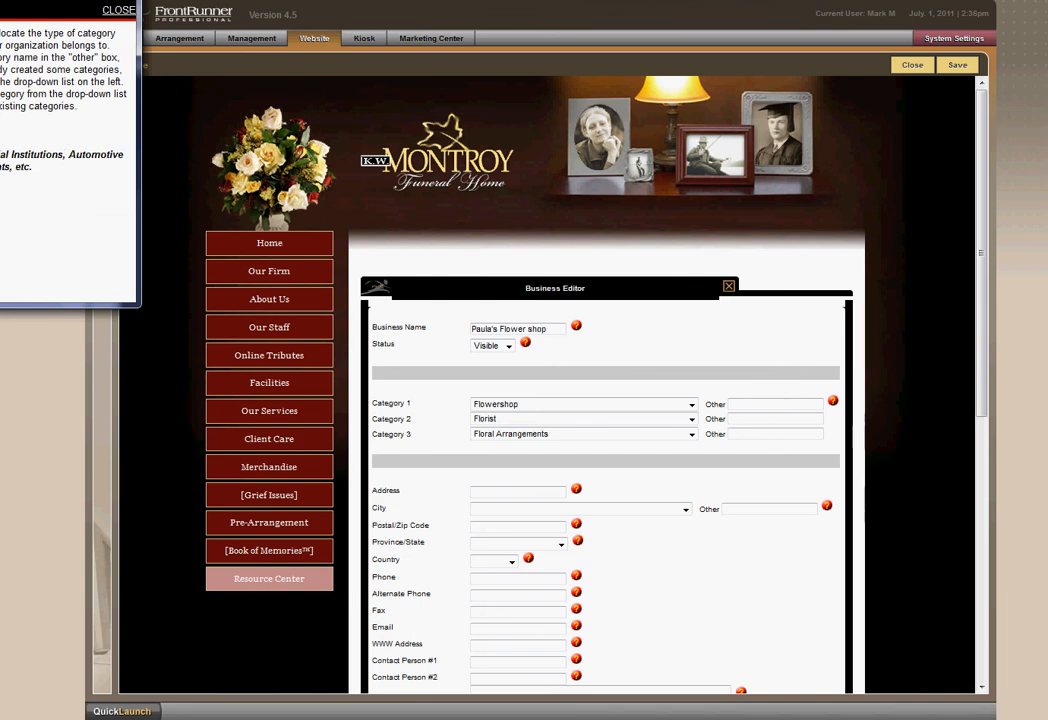
Close the category help, enter the shop's street address and set its city to Gananoque.
click(118, 10)
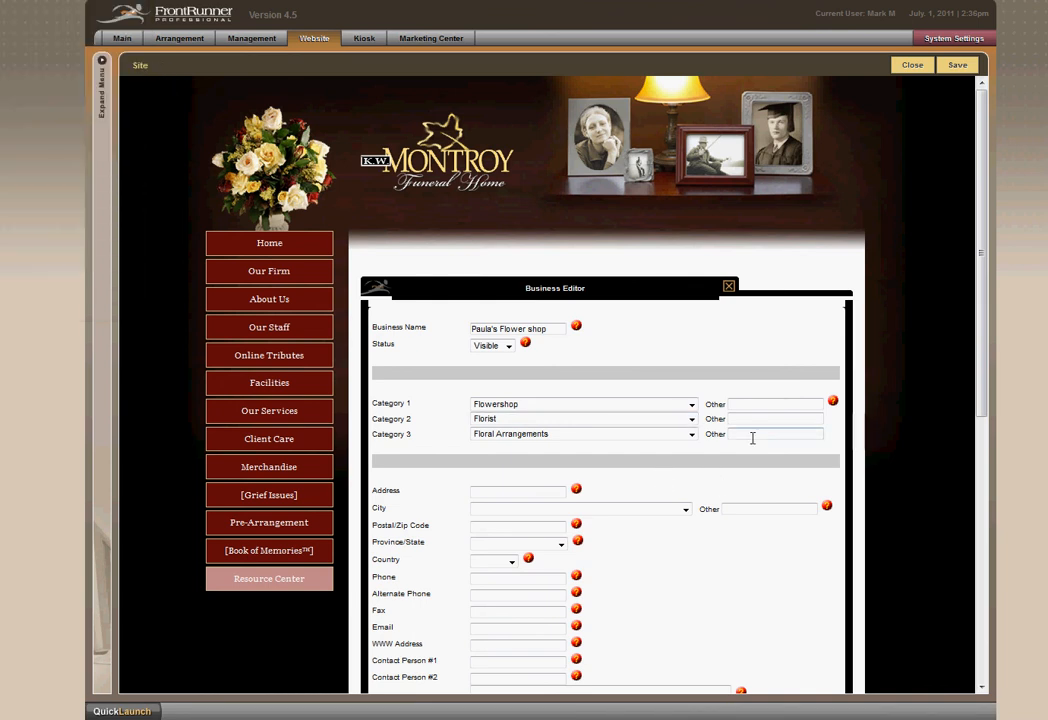
click(522, 498)
text(1)
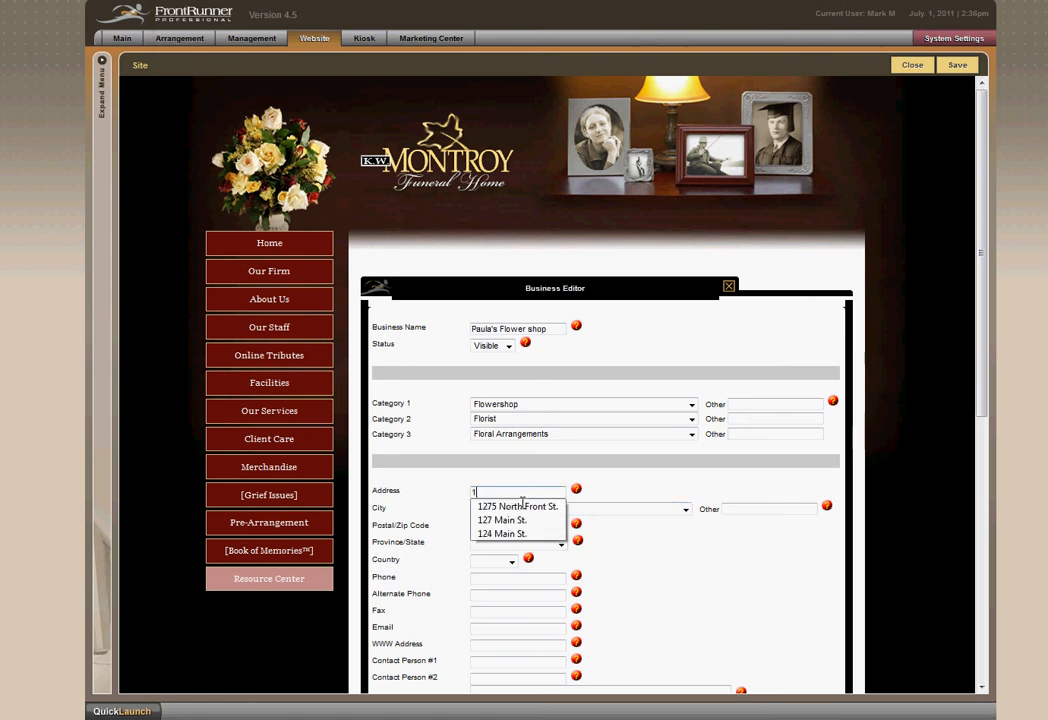
click(540, 507)
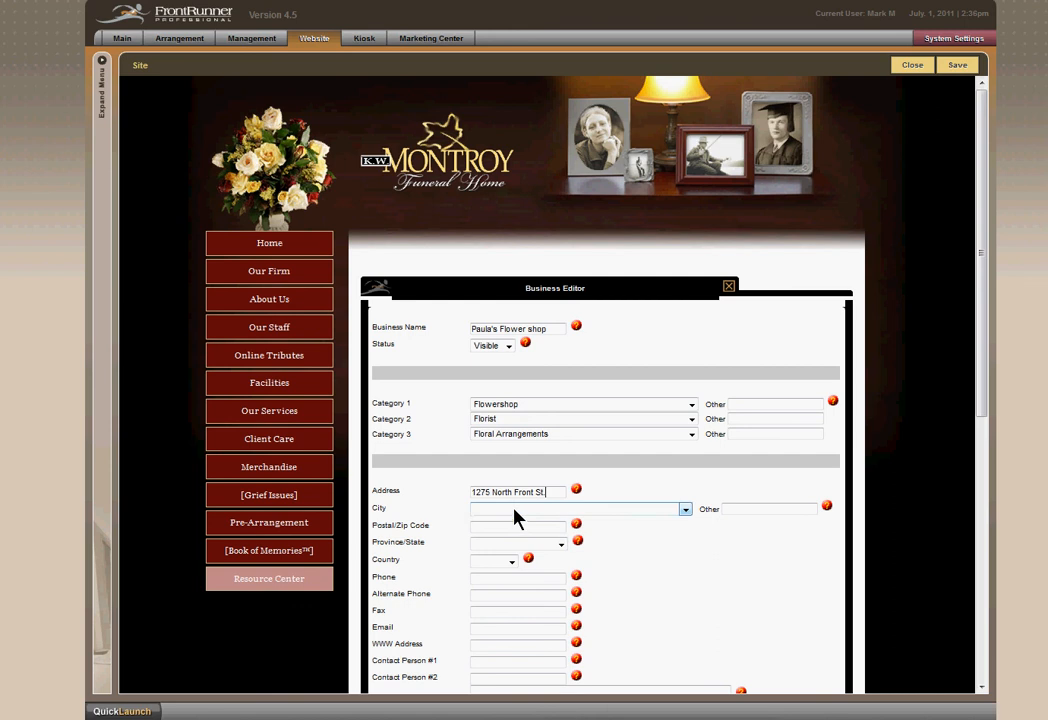
click(515, 512)
text(gan)
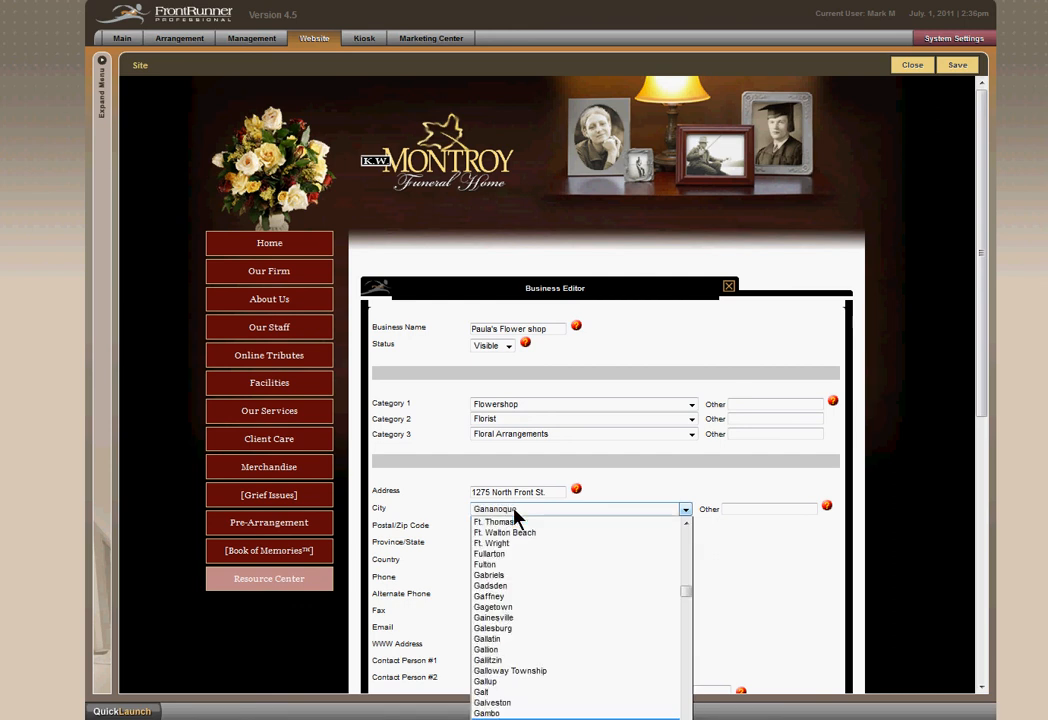
click(590, 520)
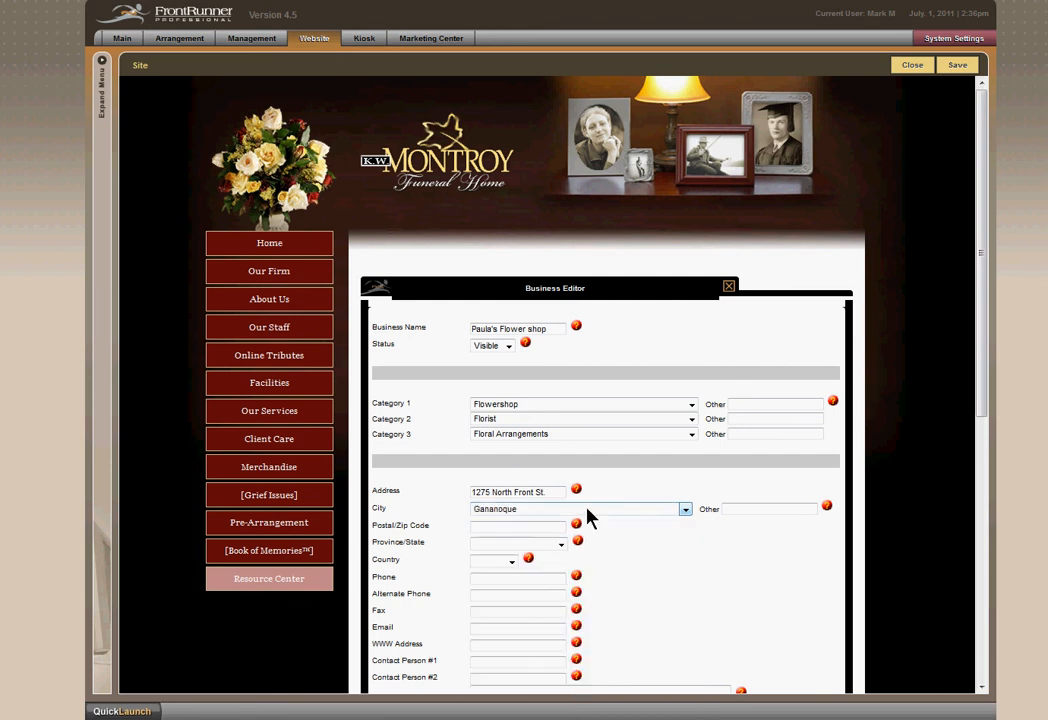
Enter the flower shop's postal code and set its province to Ontario.
click(536, 529)
text(K)
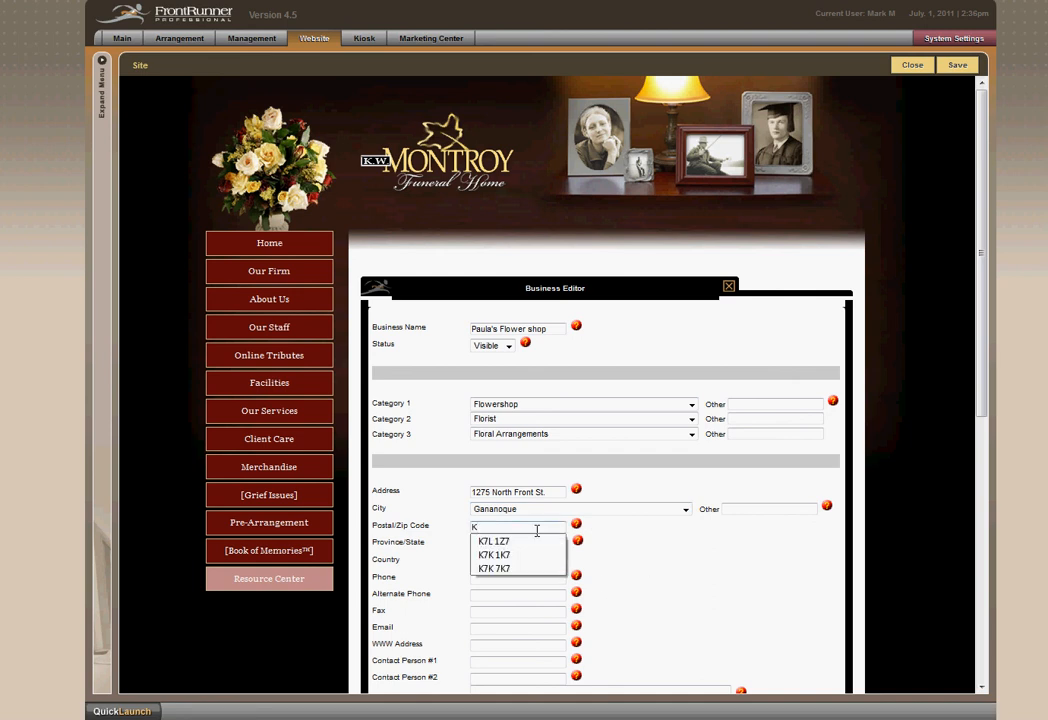
click(520, 555)
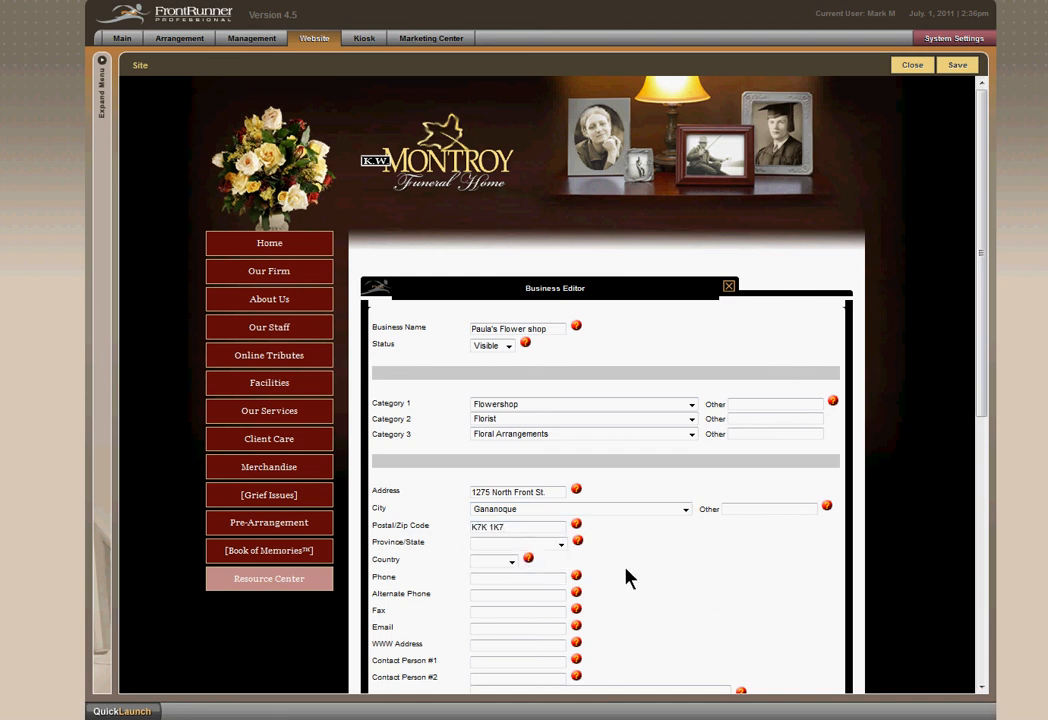
click(556, 544)
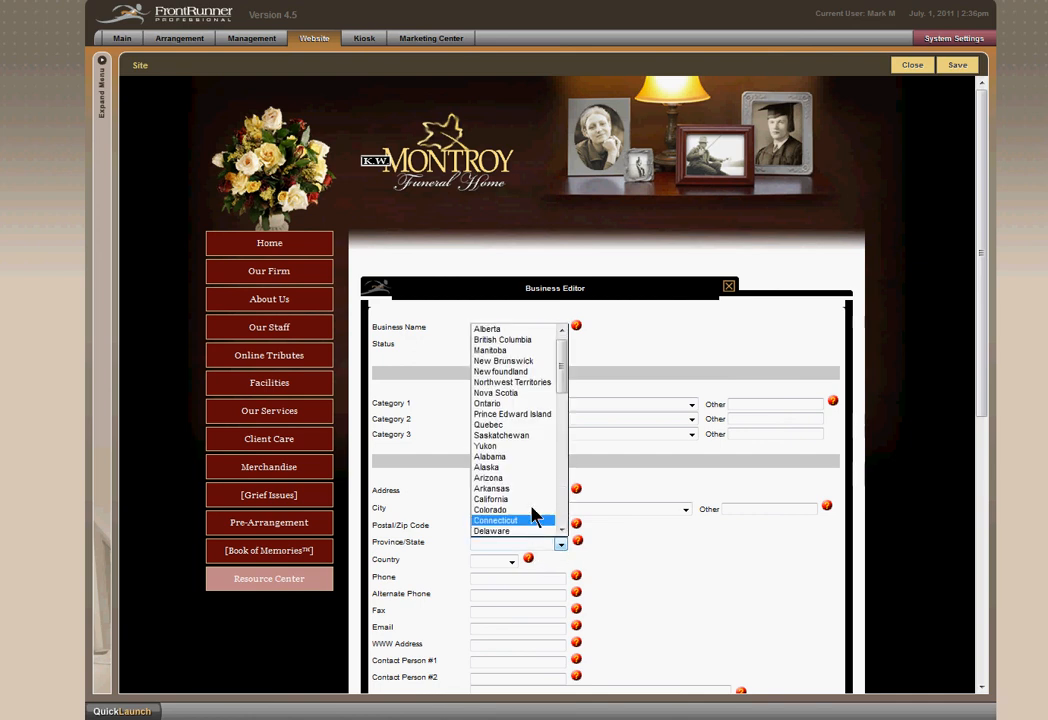
click(524, 404)
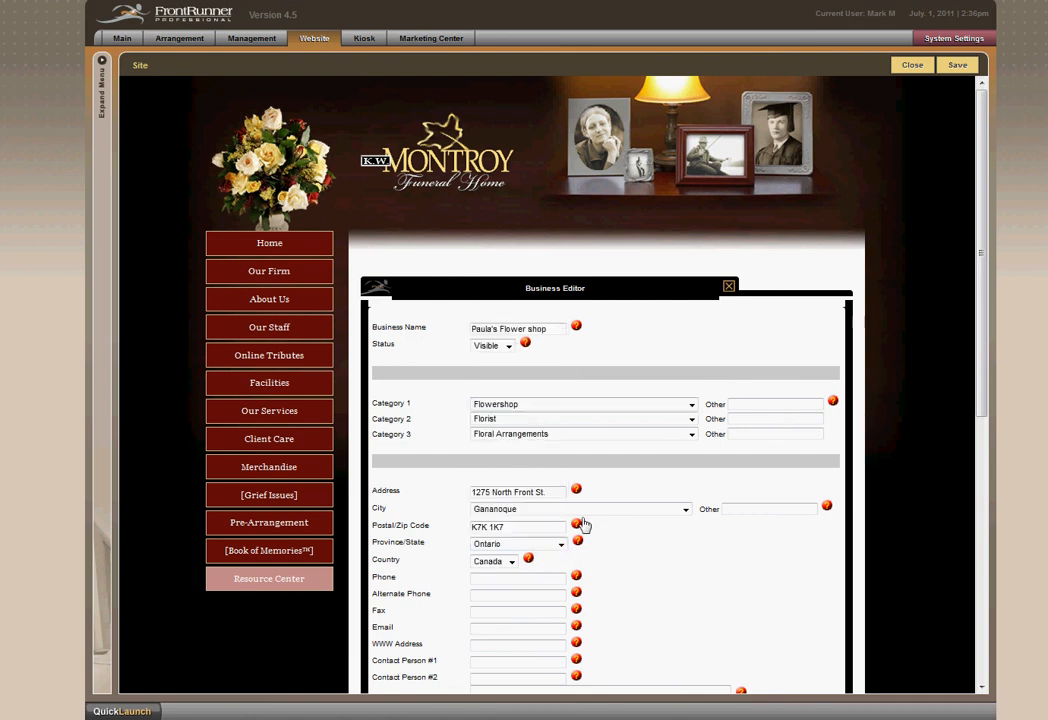
Enter the flower shop's main phone number, leaving the alternate phone, fax, email and web address fields empty.
scroll(648, 580, down, 1)
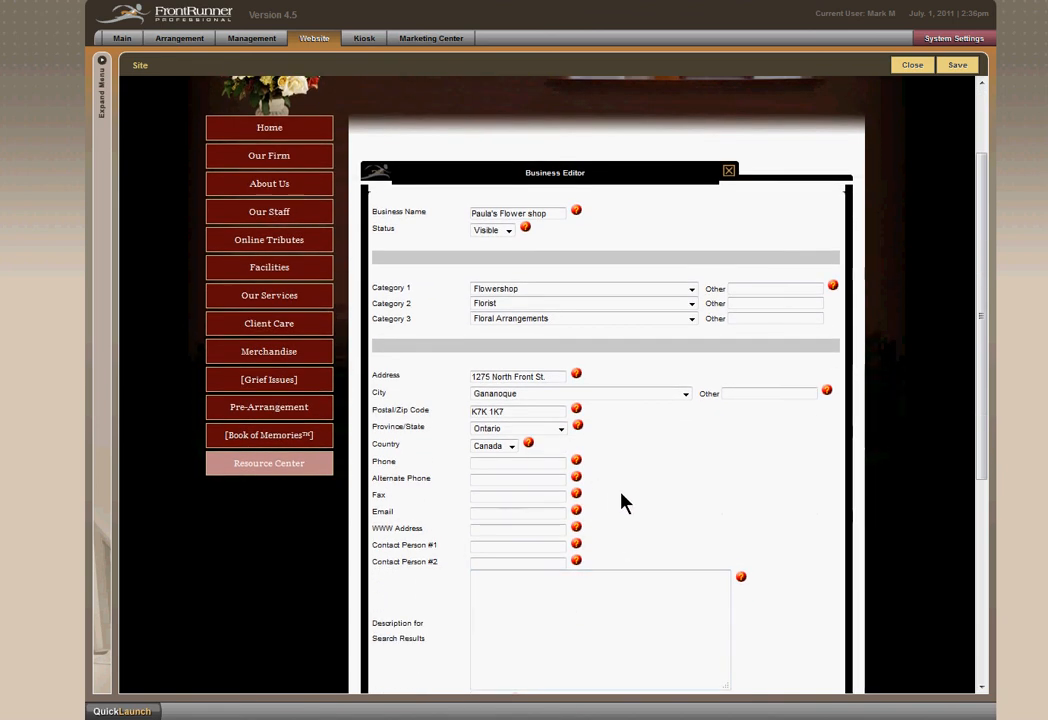
click(549, 464)
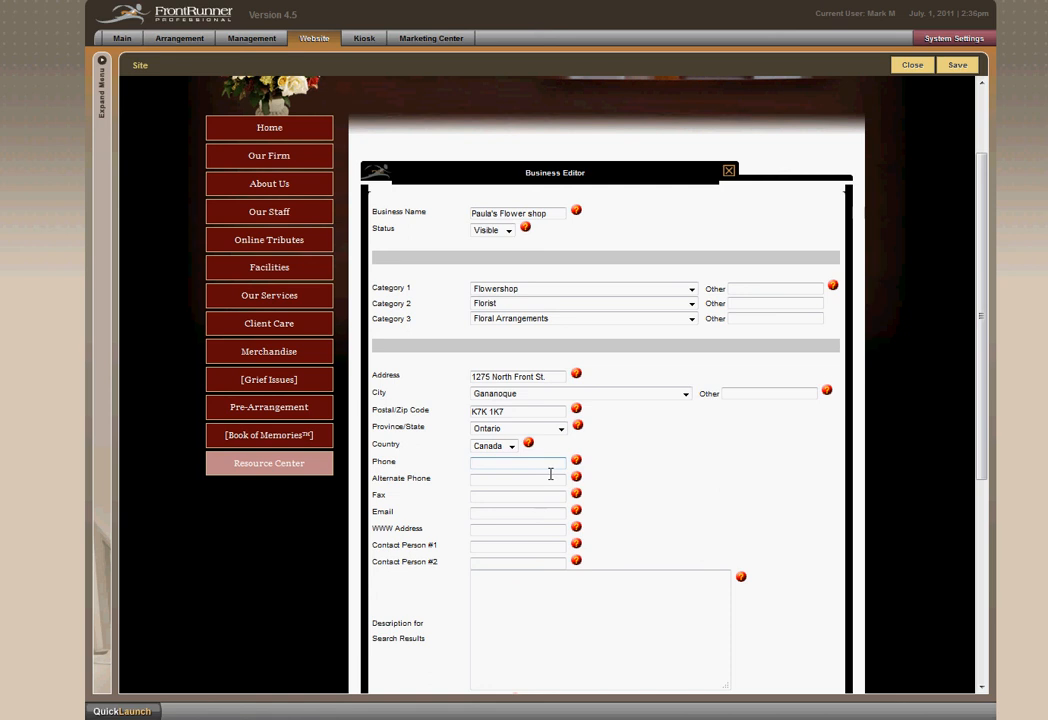
text(613-613)
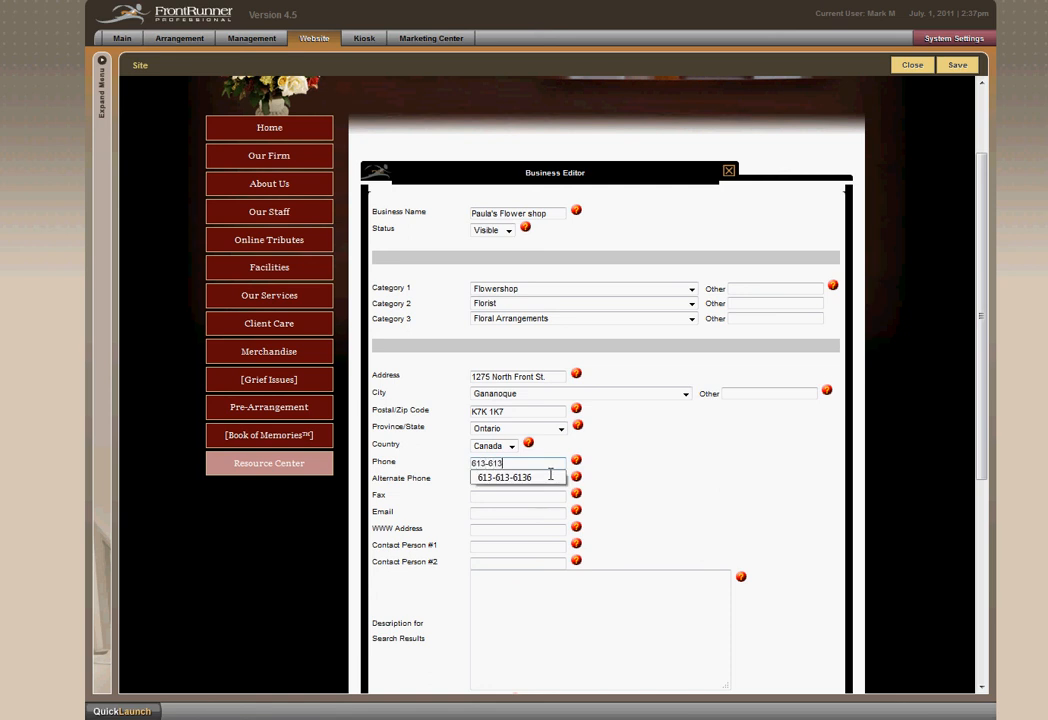
text(-6136)
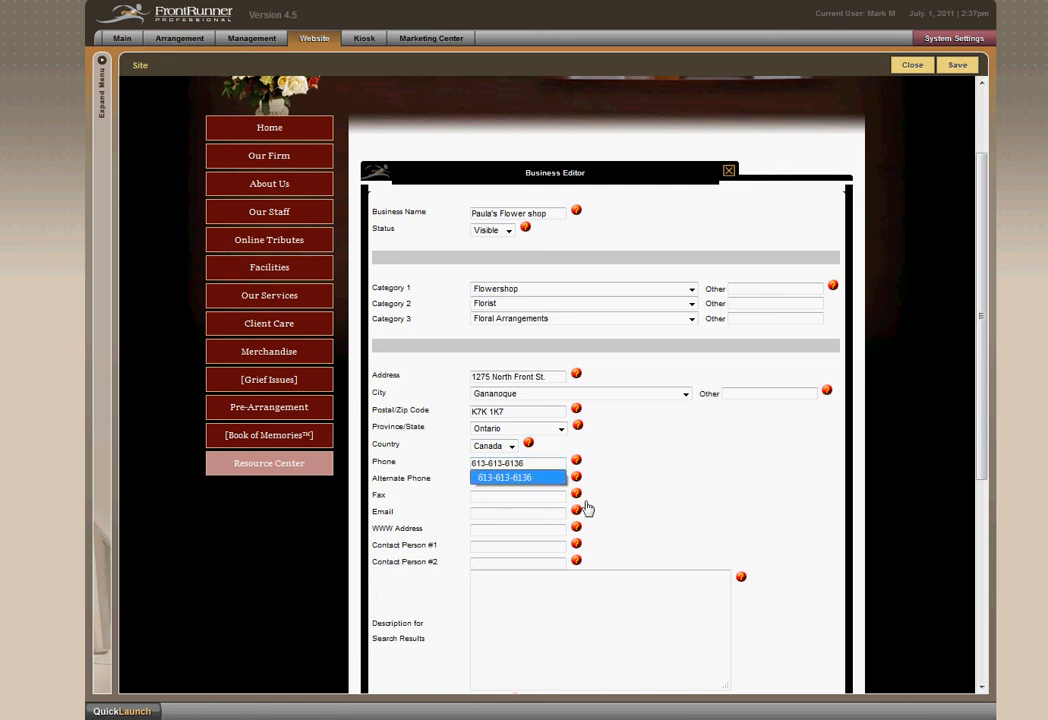
click(618, 509)
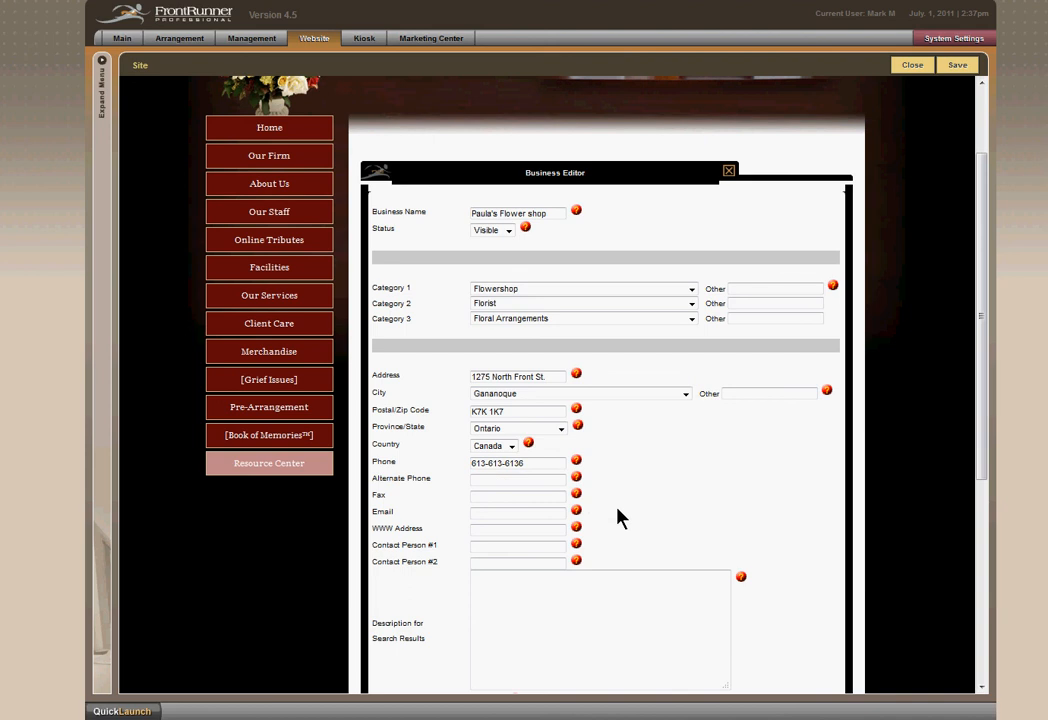
click(533, 509)
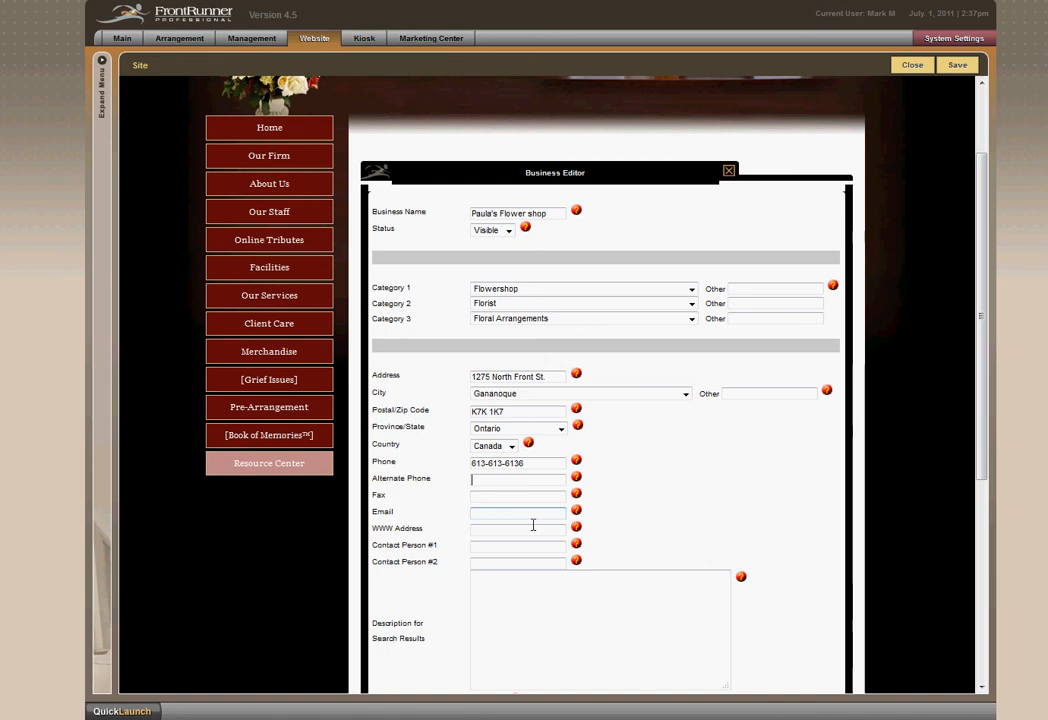
click(533, 526)
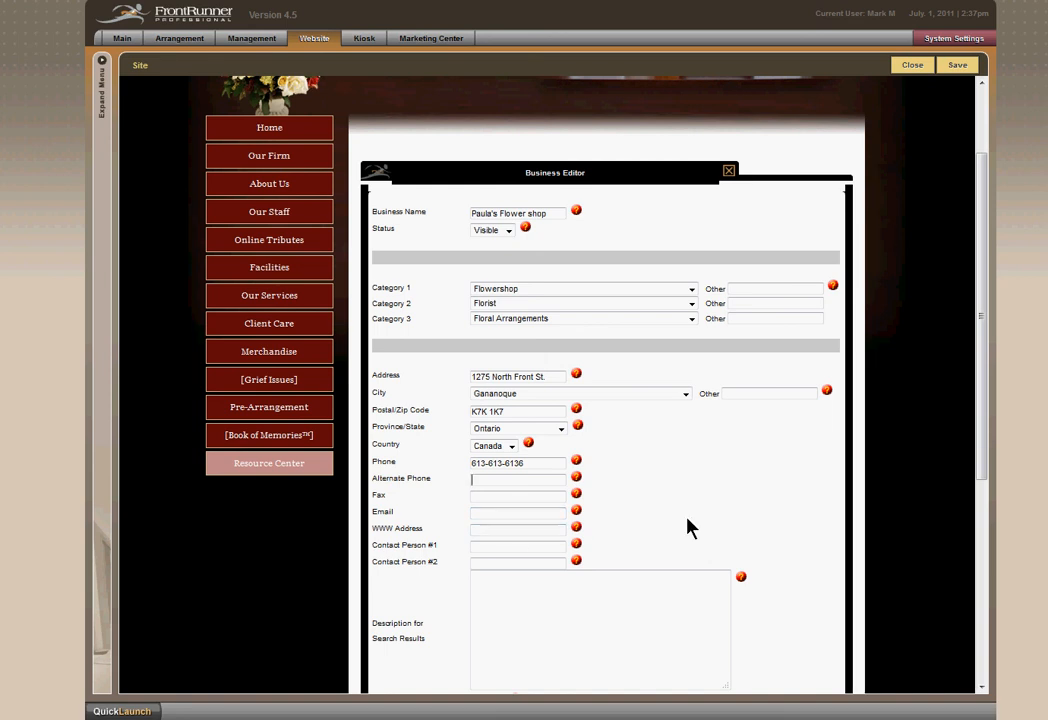
Enter the description for search results as "The best flowers this side of Pete's".
scroll(688, 527, down, 2)
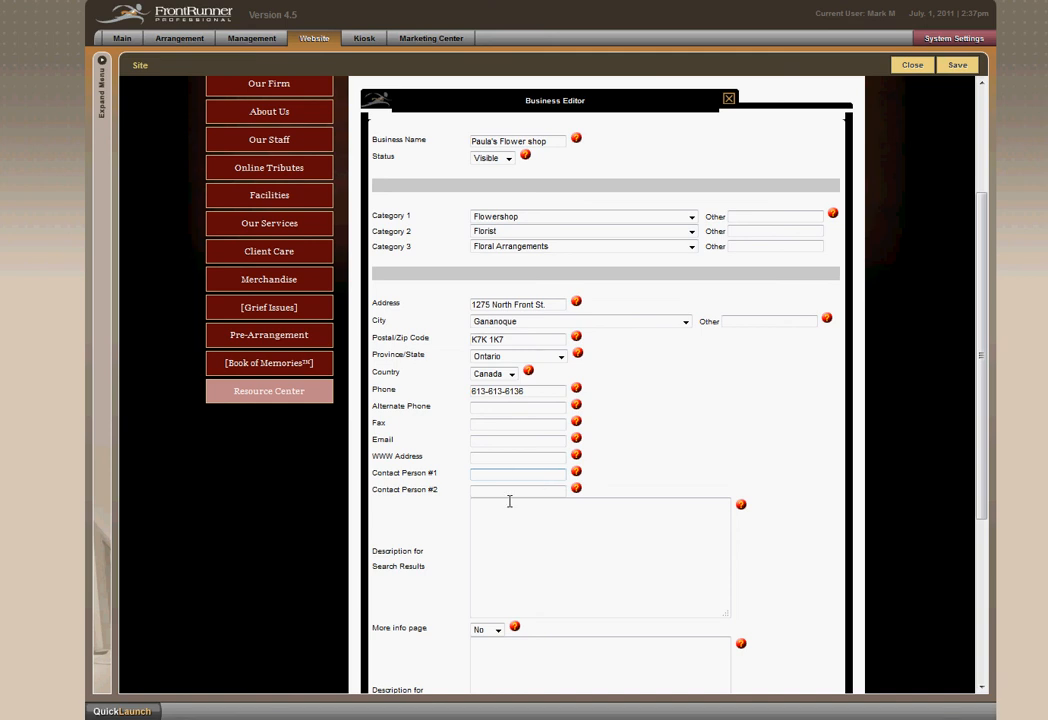
click(549, 528)
text(The best flowers this side of Pete's)
Keep the more info page option at No and save the Paula's Flower shop listing.
scroll(549, 528, down, 2)
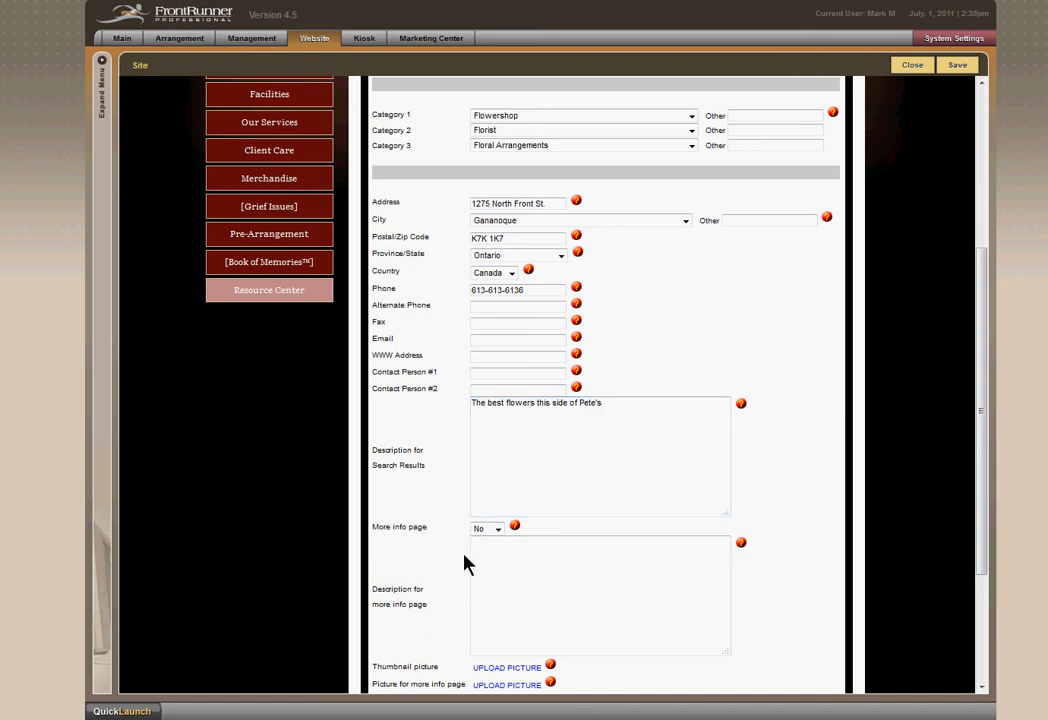
click(497, 529)
click(548, 562)
scroll(589, 586, down, 3)
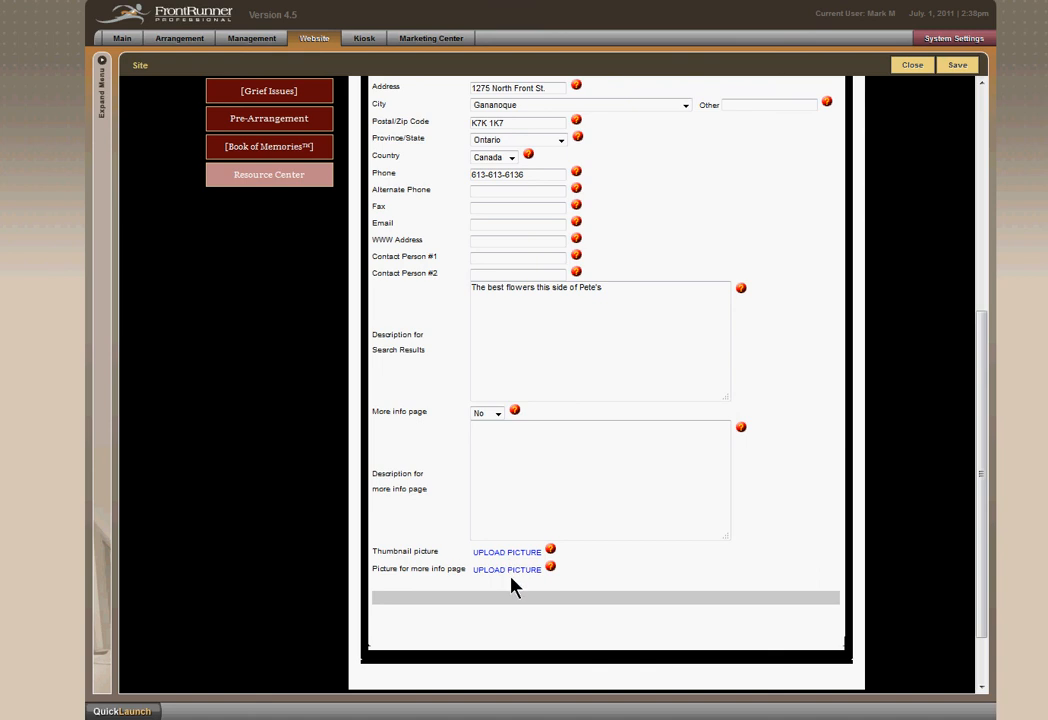
scroll(570, 575, down, 2)
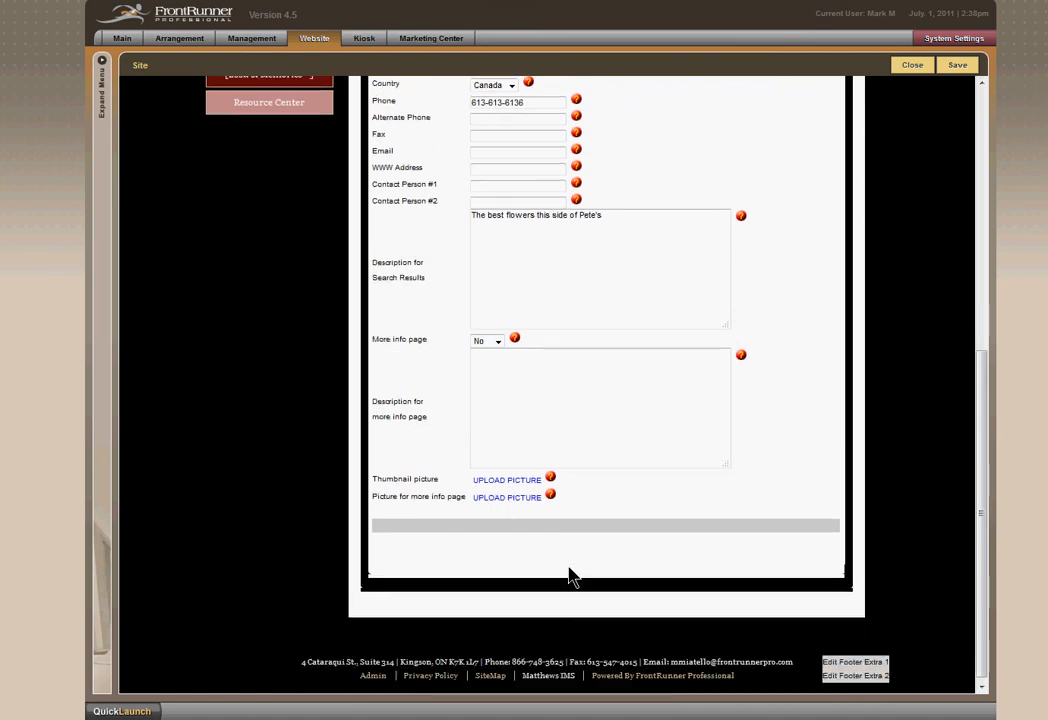
scroll(568, 573, up, 4)
scroll(740, 568, up, 3)
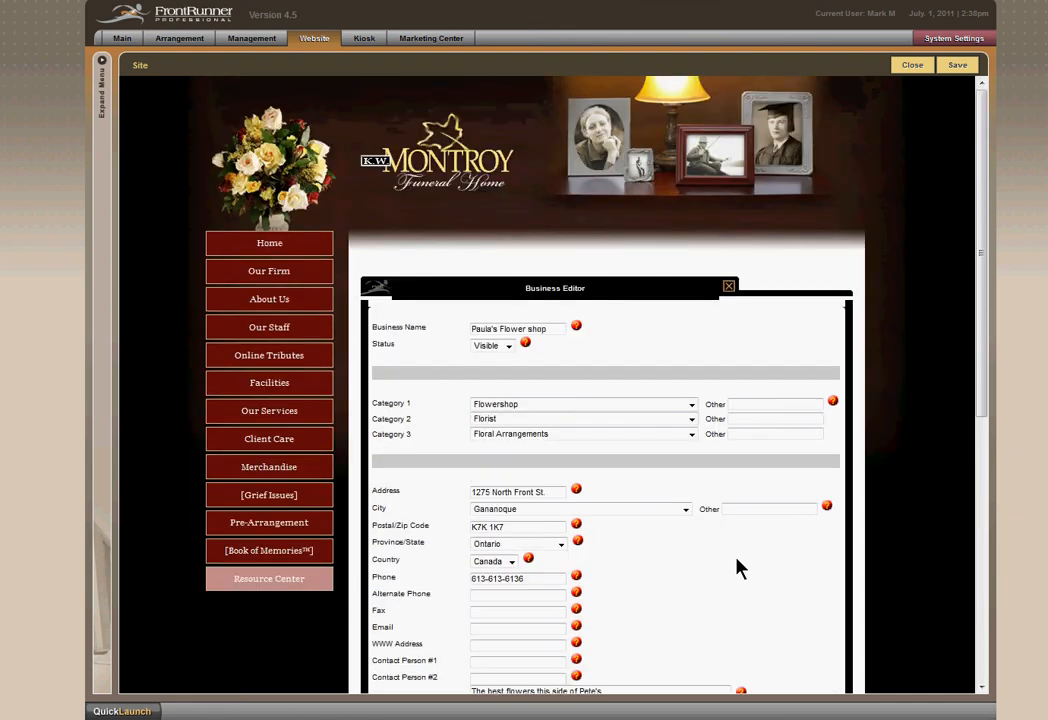
click(958, 66)
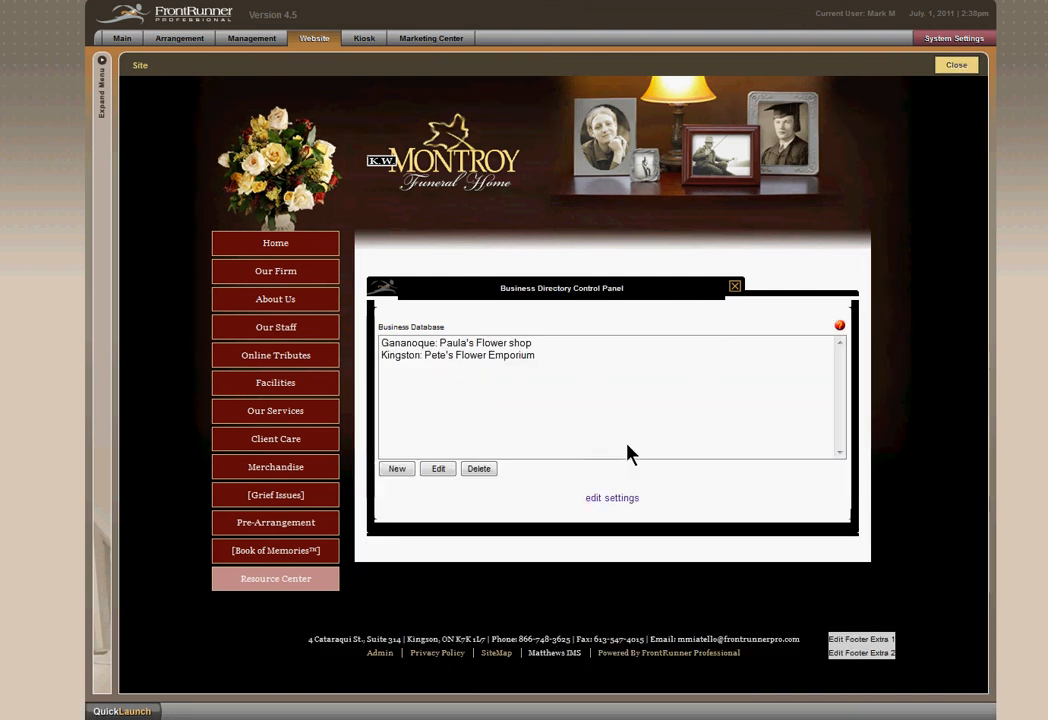
Open the business directory settings and keep the listing type as List Alphabetically.
click(617, 500)
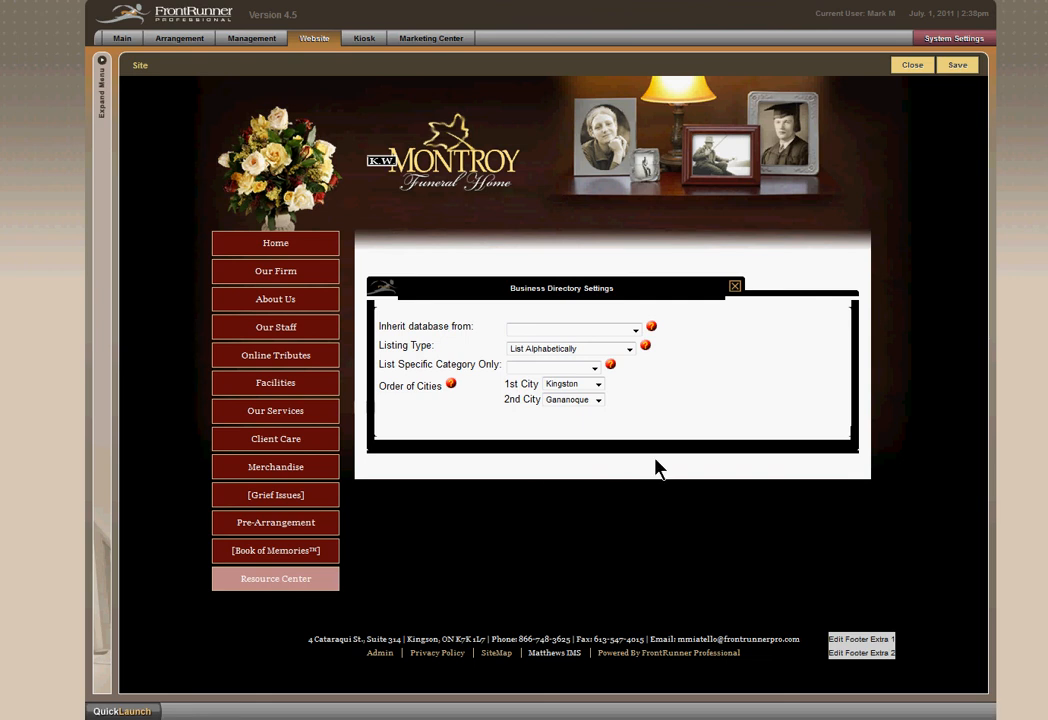
click(629, 349)
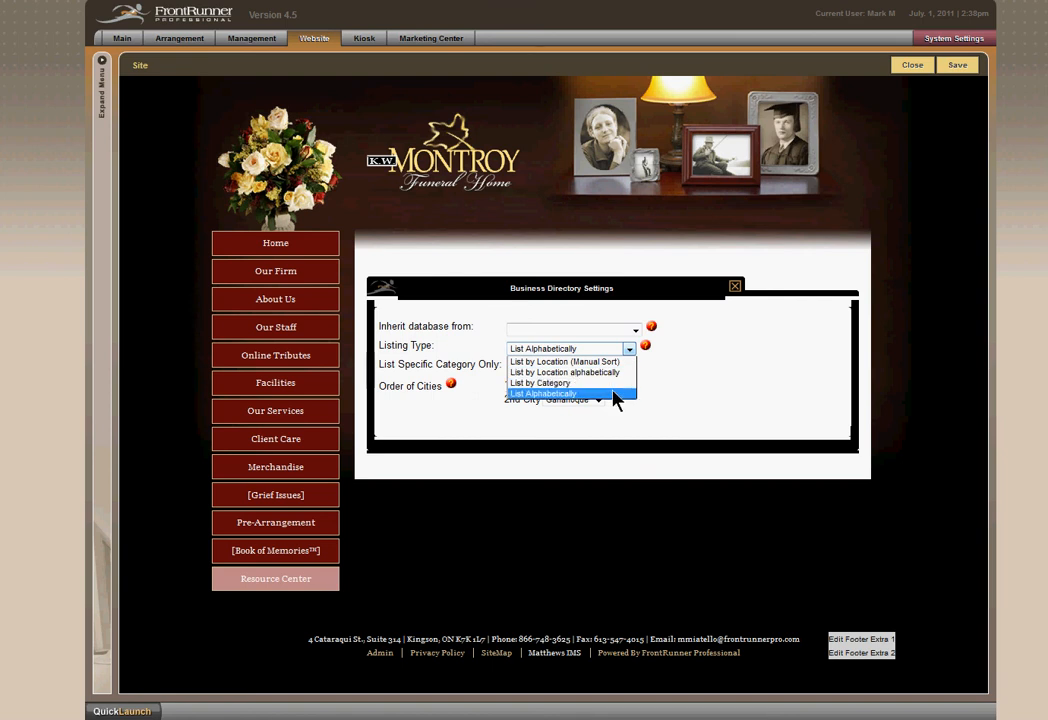
click(674, 398)
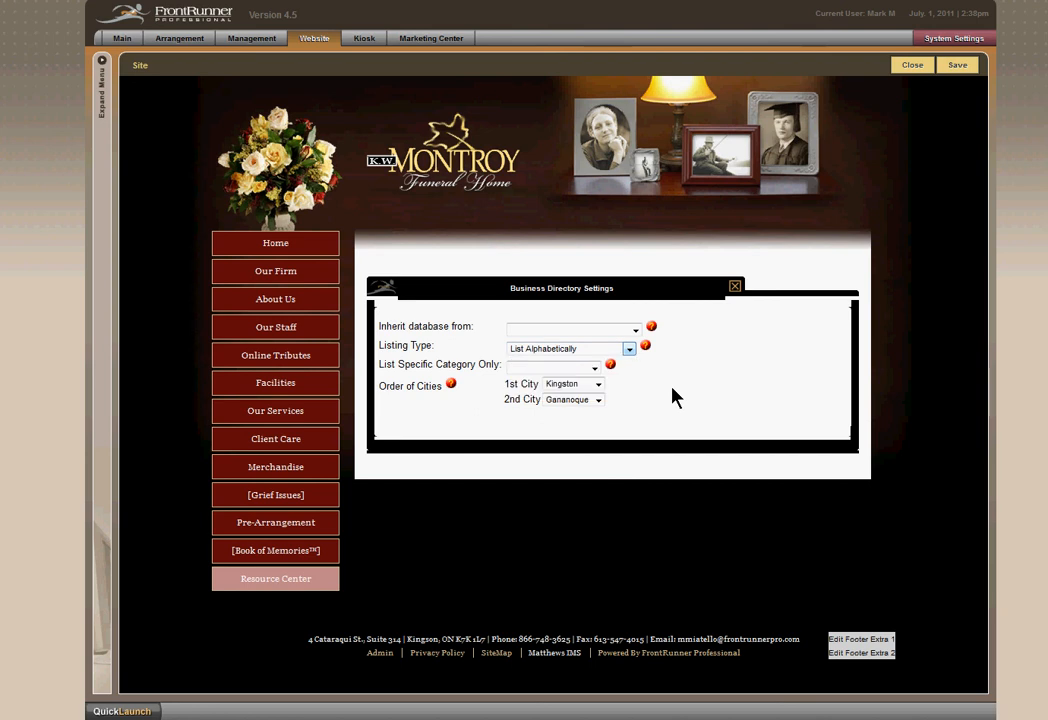
Set the order of cities to Gananoque first and Kingston second, and save the directory settings.
click(599, 400)
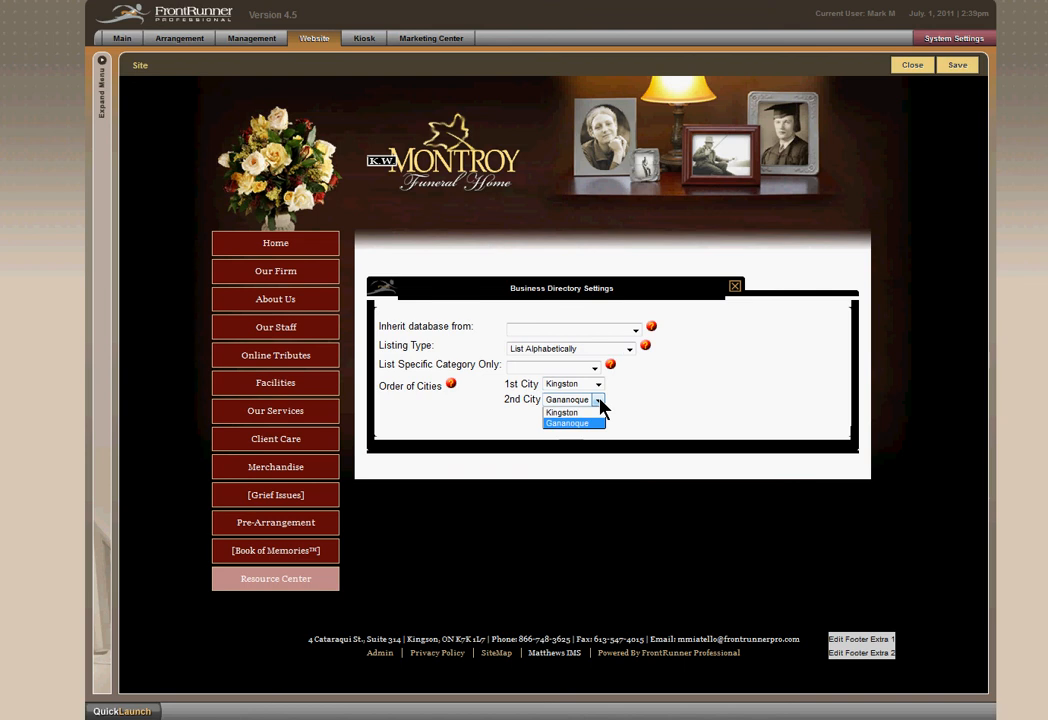
click(593, 413)
click(598, 385)
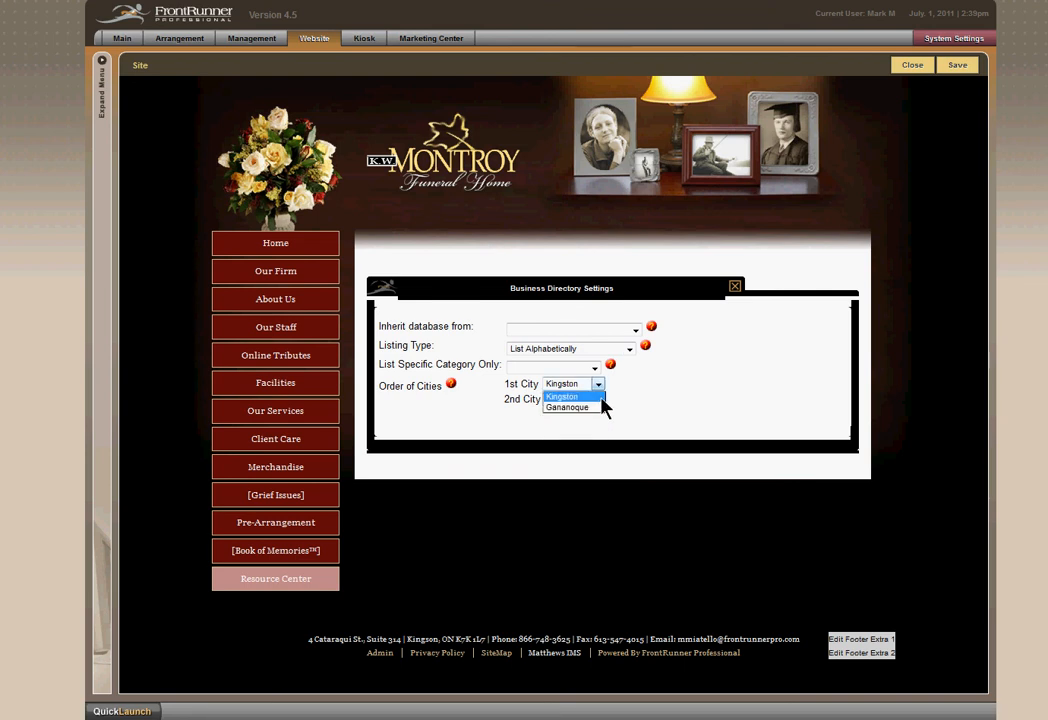
click(598, 408)
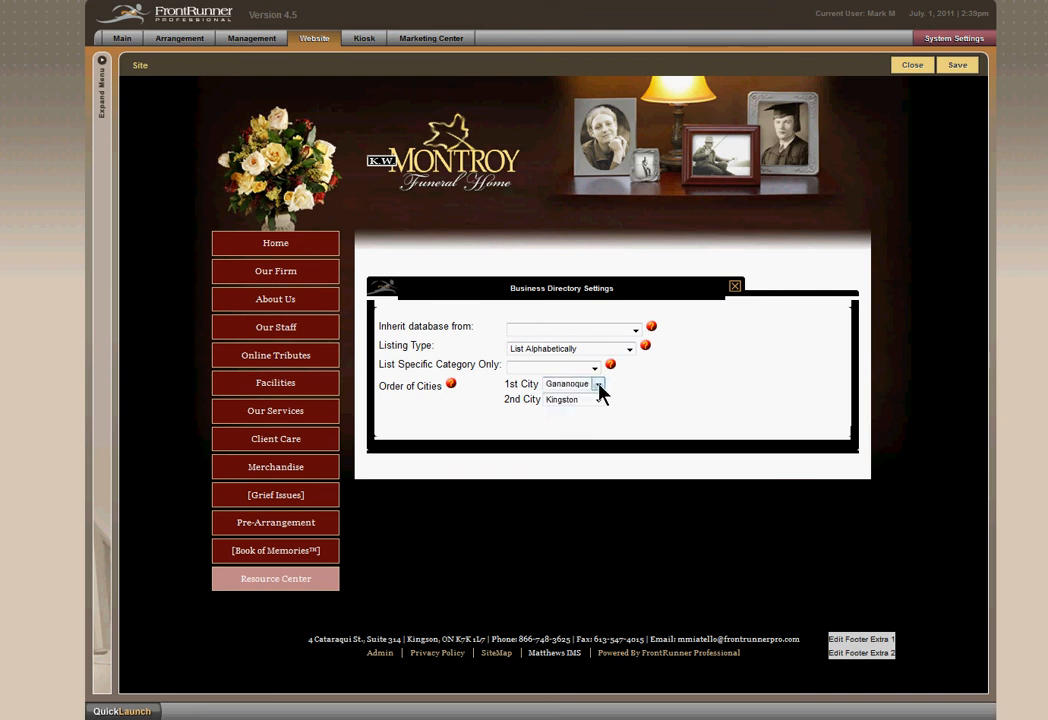
click(599, 386)
click(599, 408)
click(598, 400)
click(600, 412)
click(953, 68)
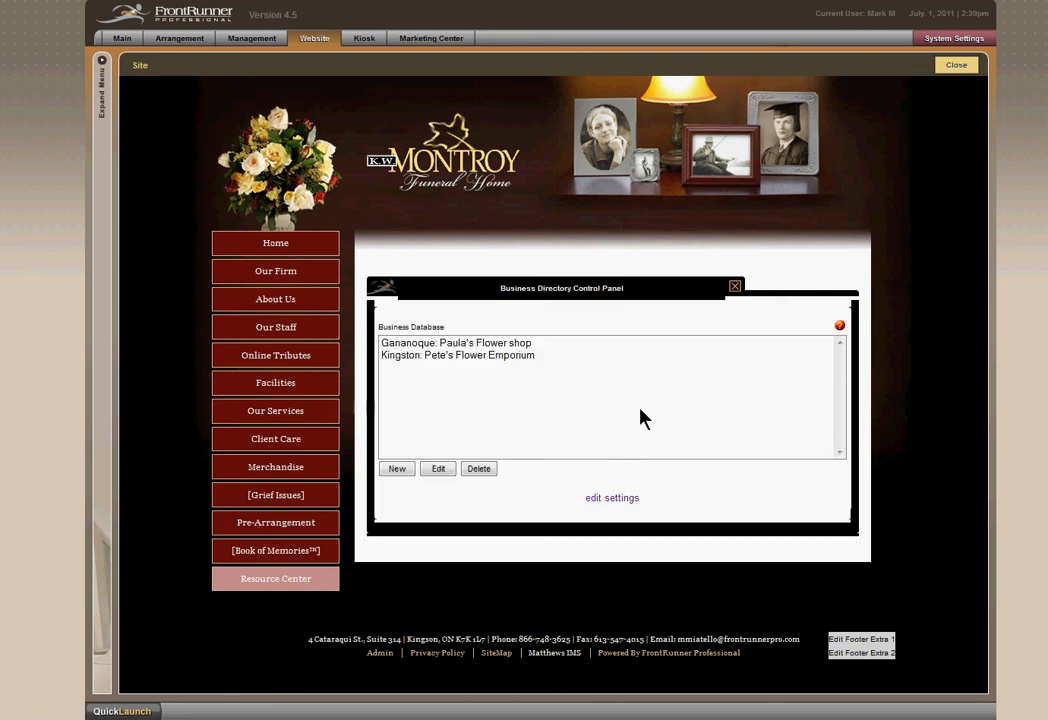
Close the business directory control panel and review the listings on the Flower Shops page.
click(955, 68)
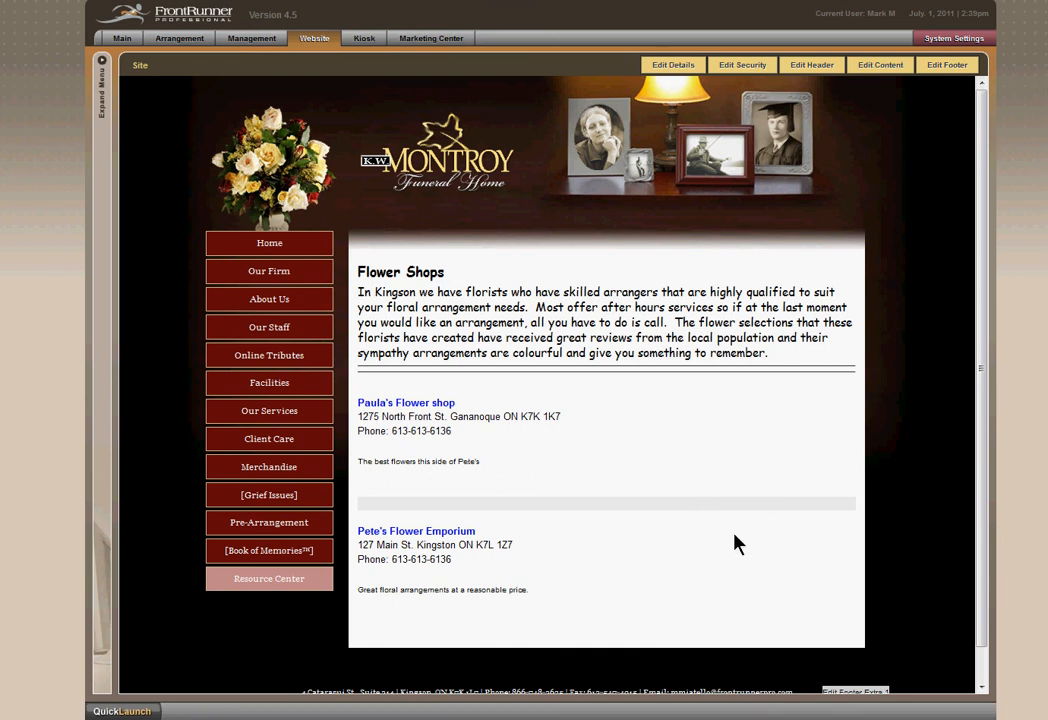
scroll(678, 438, down, 1)
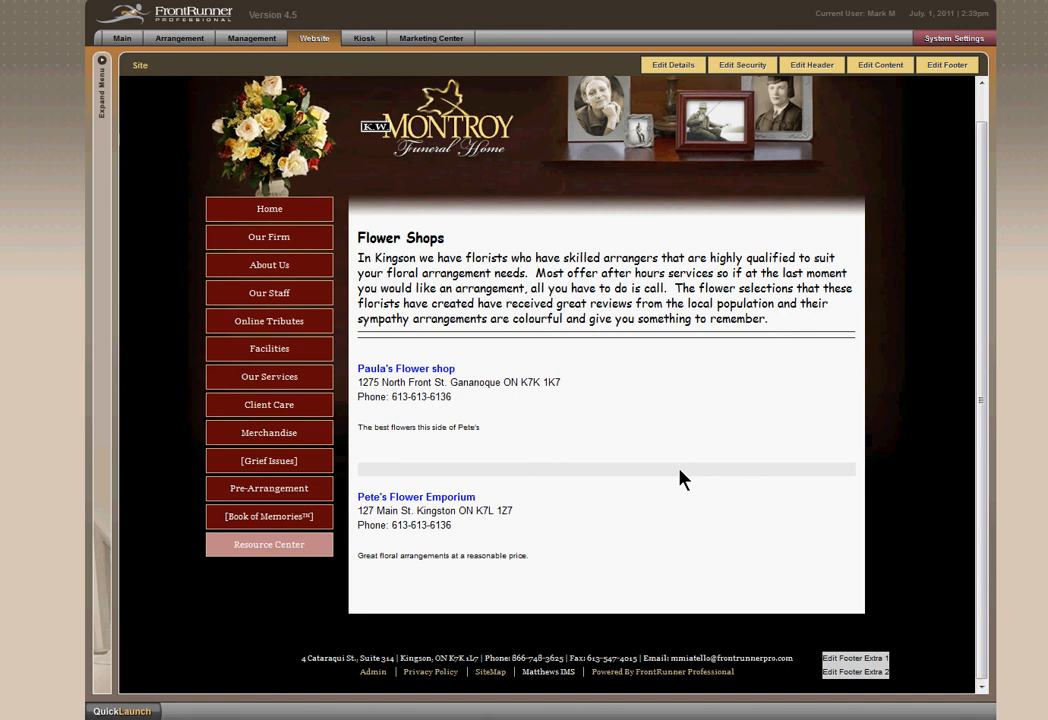
scroll(680, 473, up, 1)
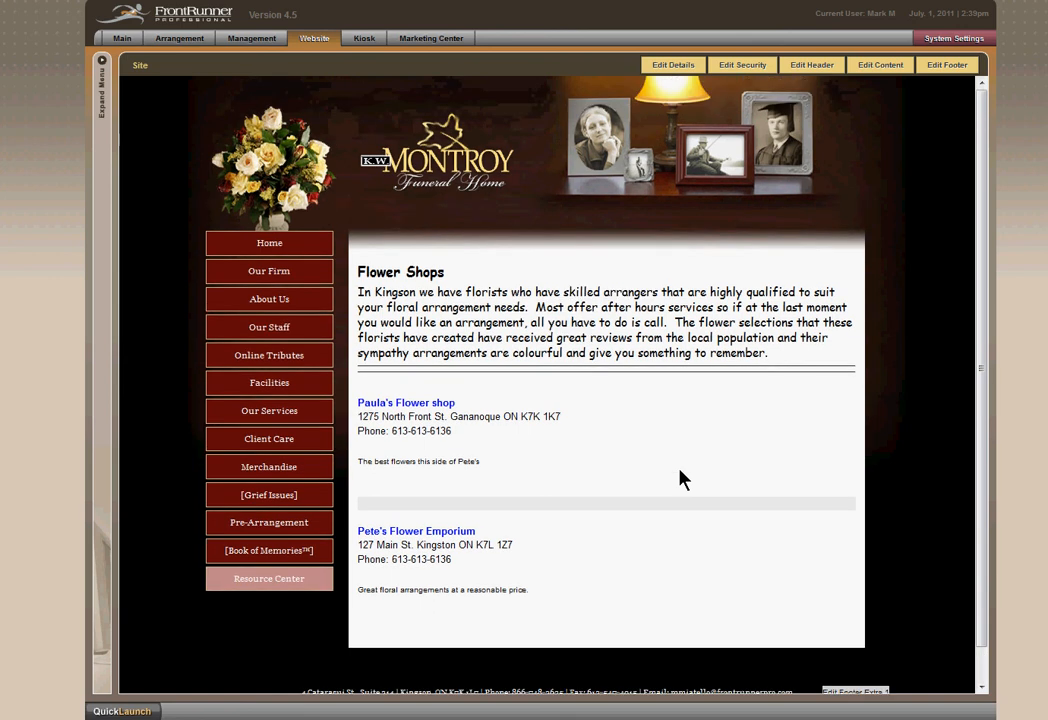